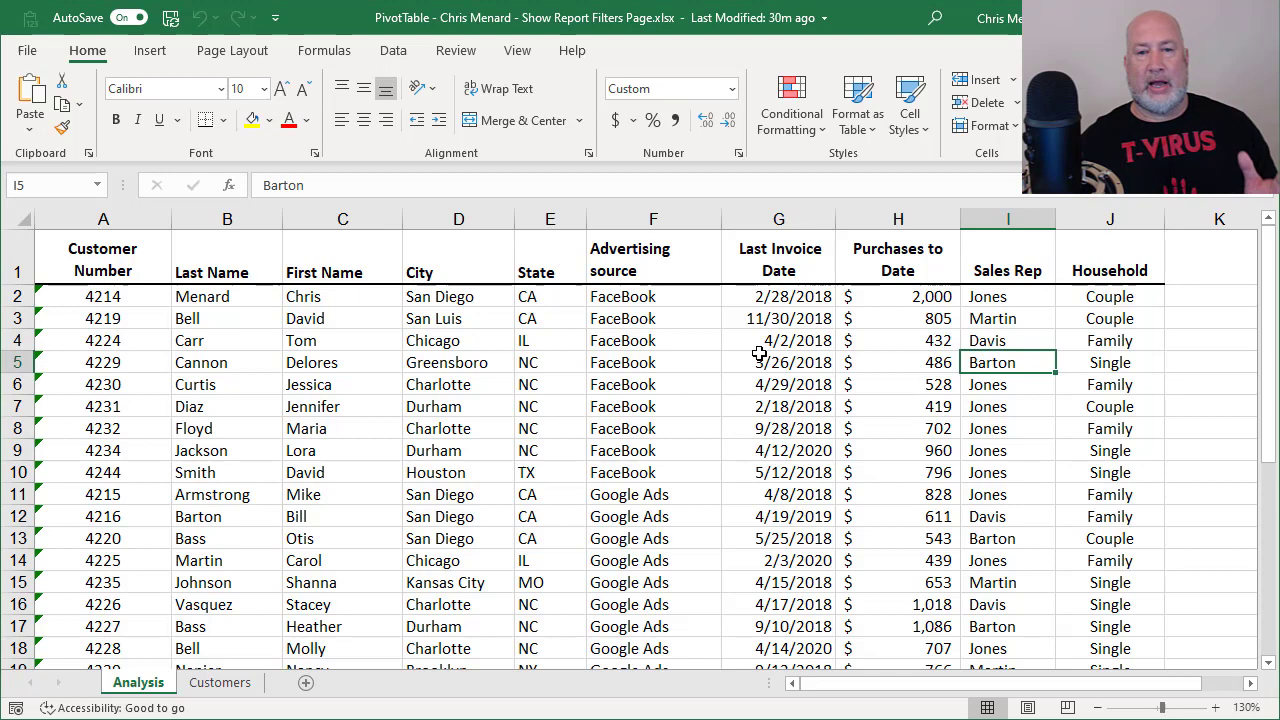
# Step: Select cell D3 inside the Analysis sheet's customer data
pyautogui.click(703, 323)
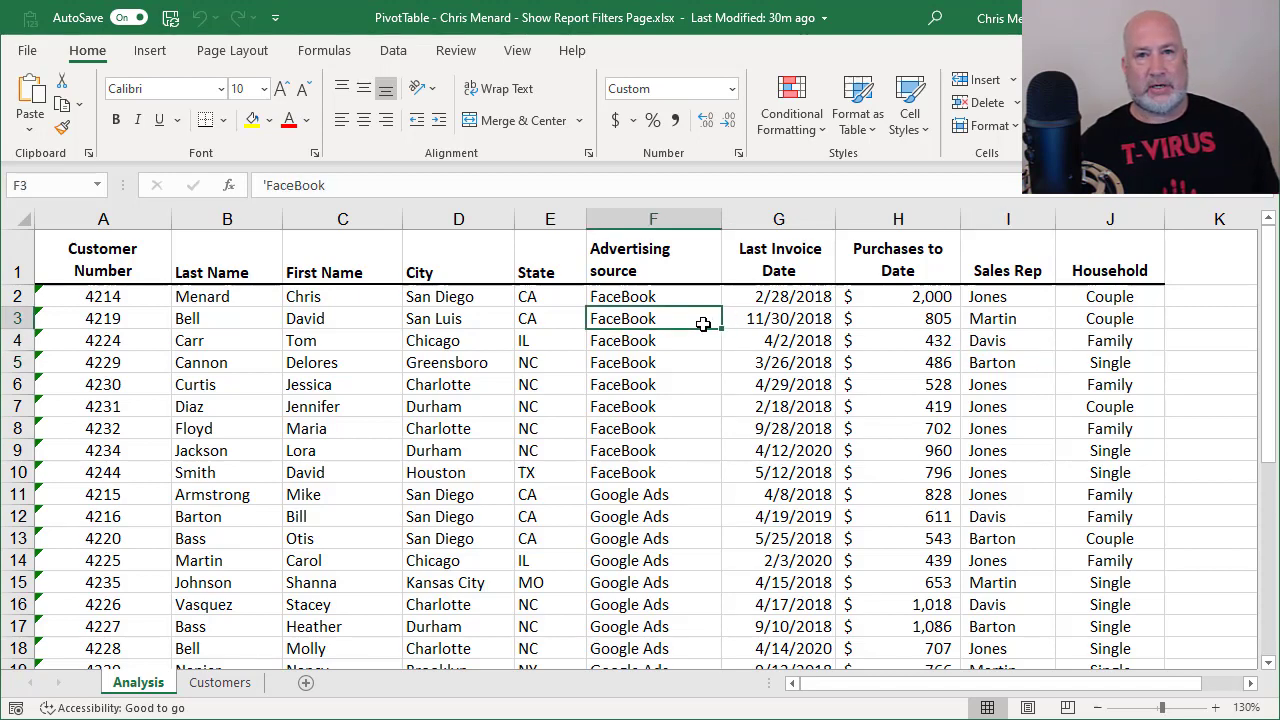
pyautogui.click(565, 306)
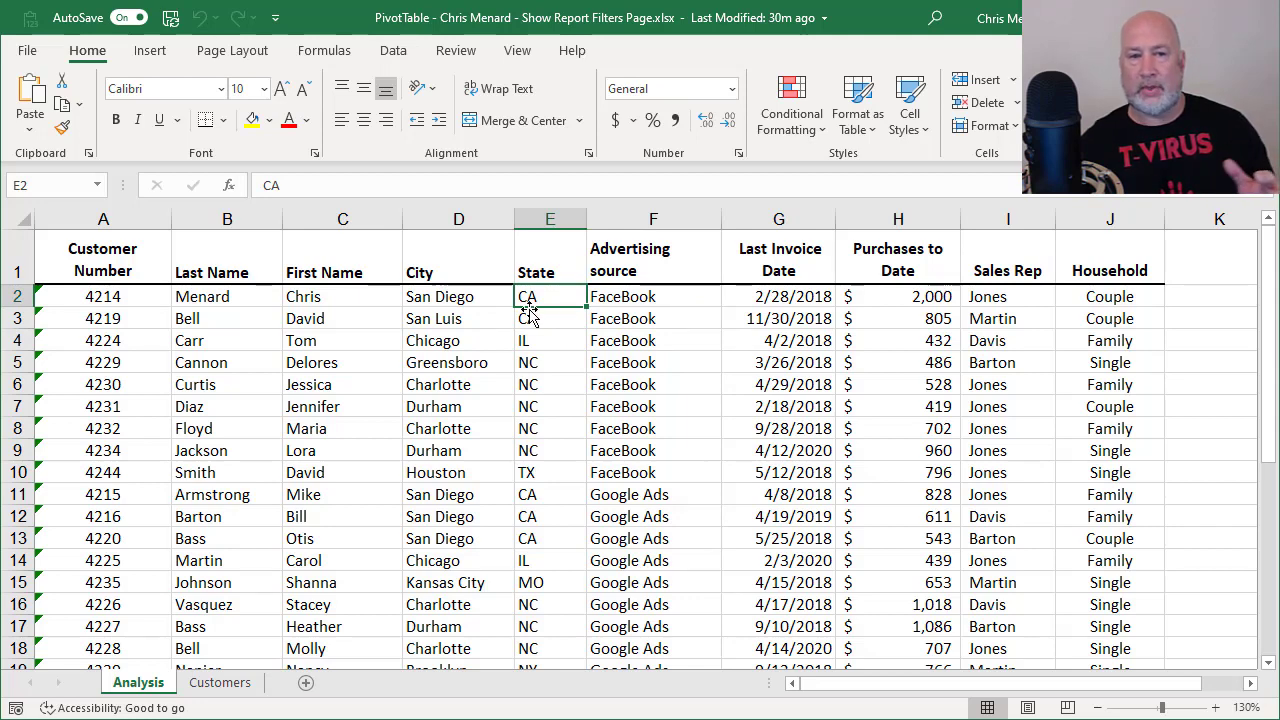
pyautogui.click(476, 326)
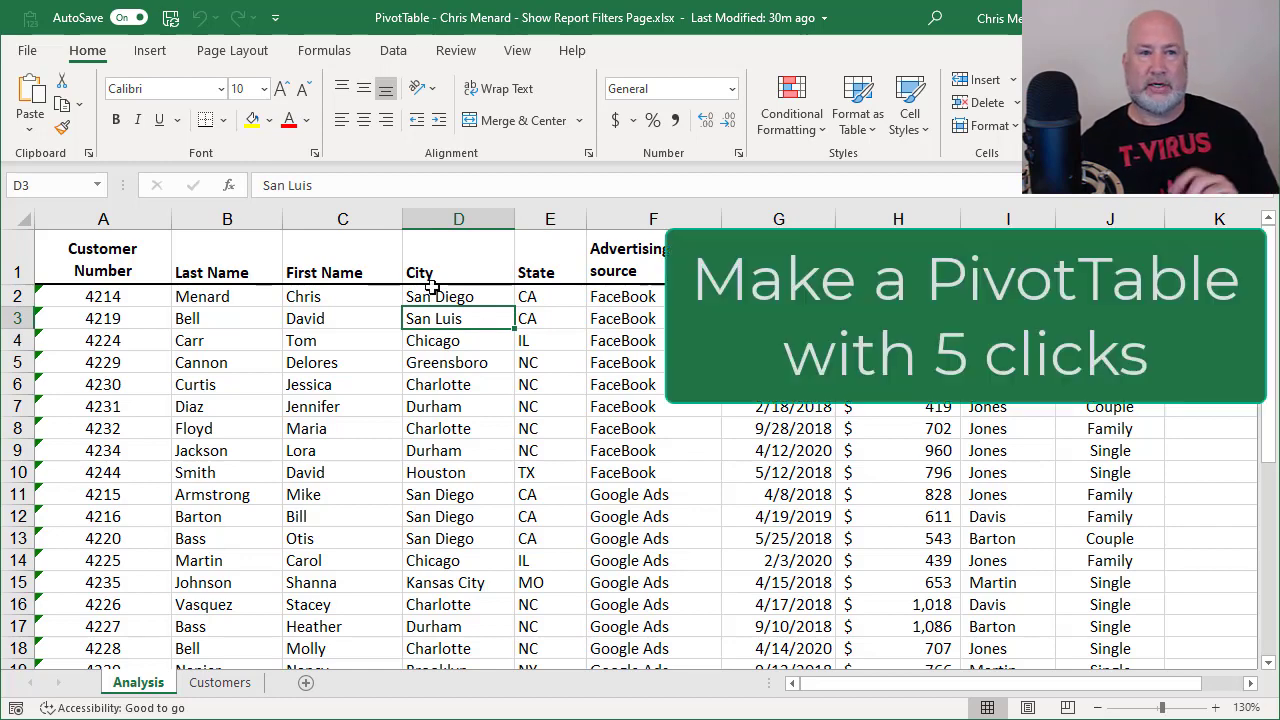
# Step: Insert an empty PivotTable from Analysis!$A$1:$J$36 on a new worksheet
pyautogui.click(158, 56)
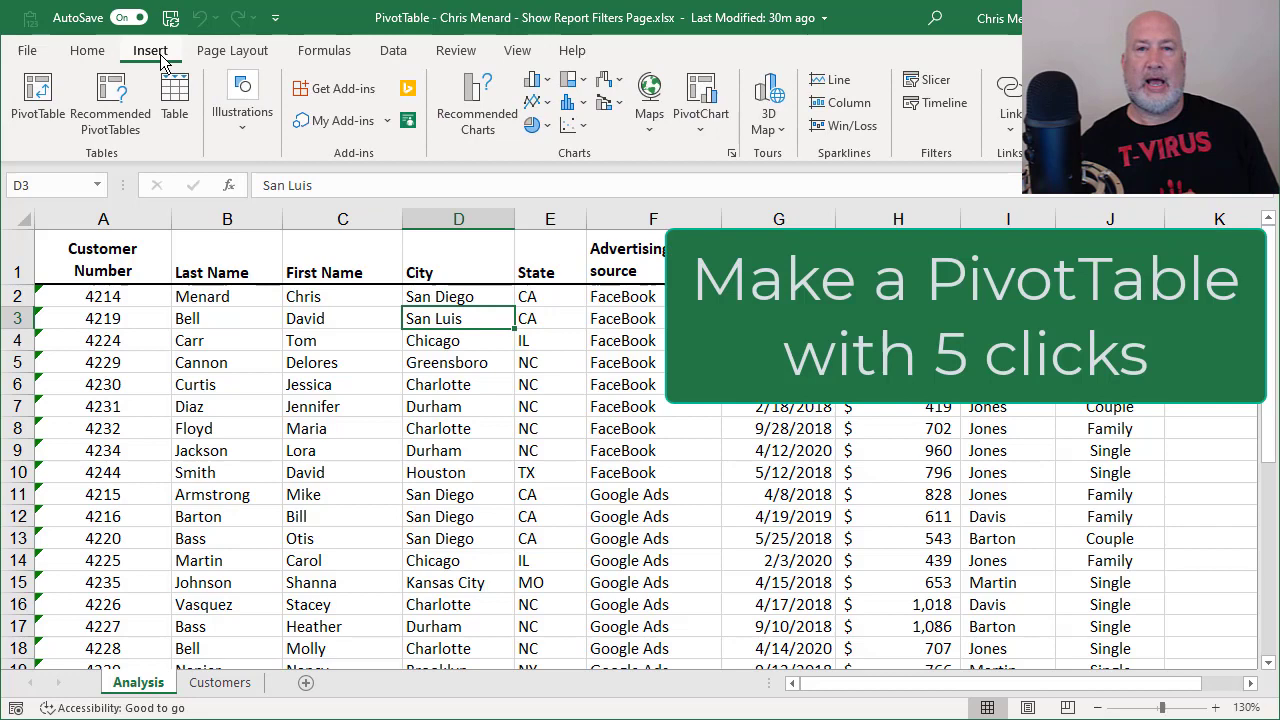
pyautogui.click(36, 110)
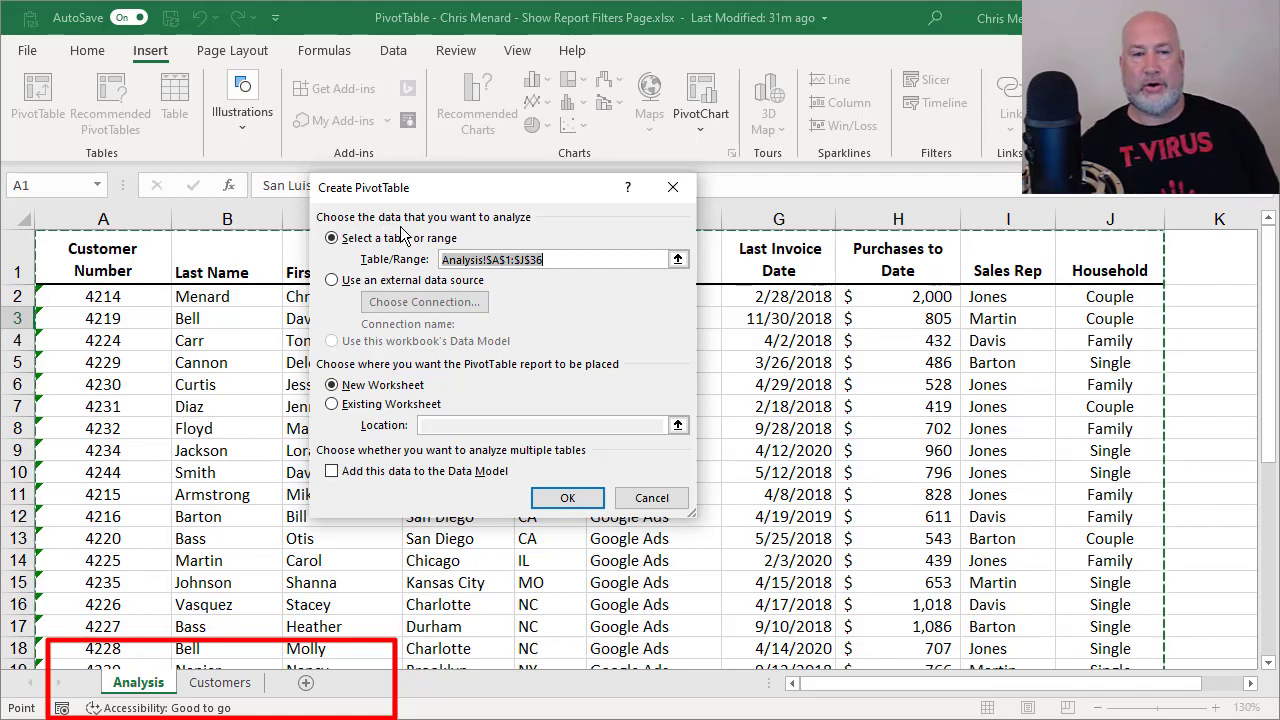
pyautogui.click(567, 498)
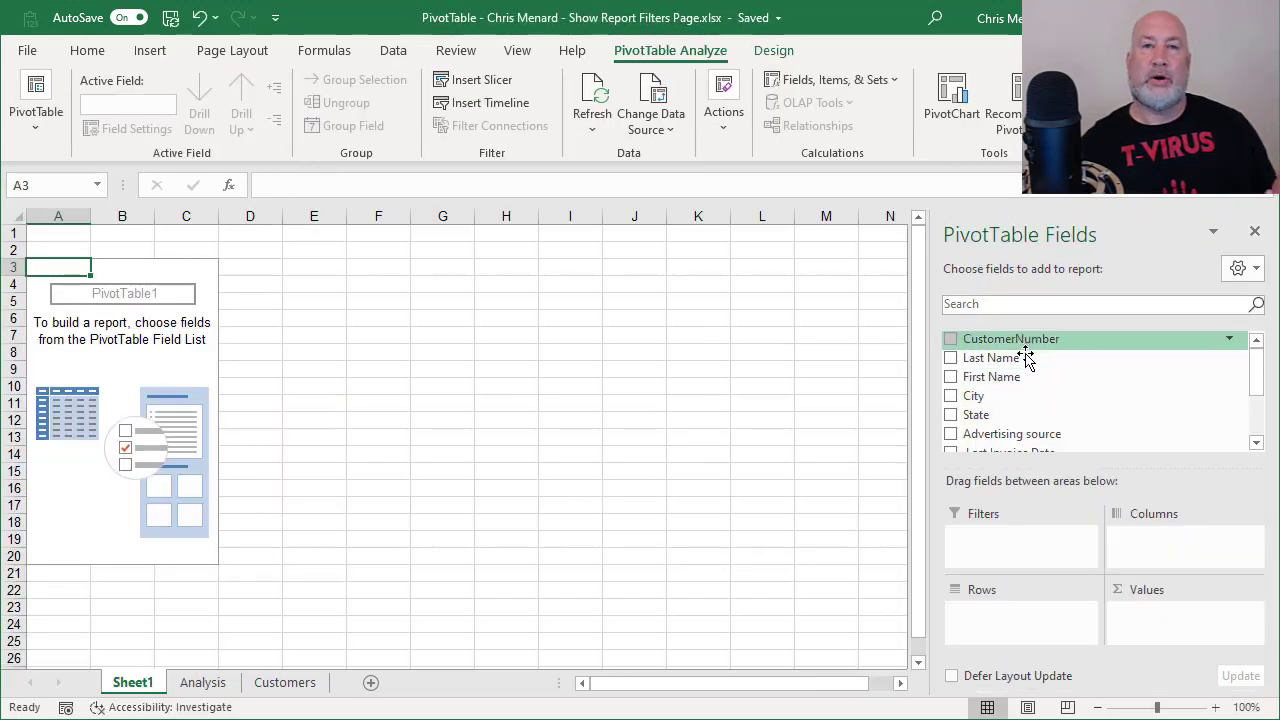
# Step: Build Sum of Purchases to Date by State (total 28398), glance at Analysis, return to Sheet1
pyautogui.click(951, 416)
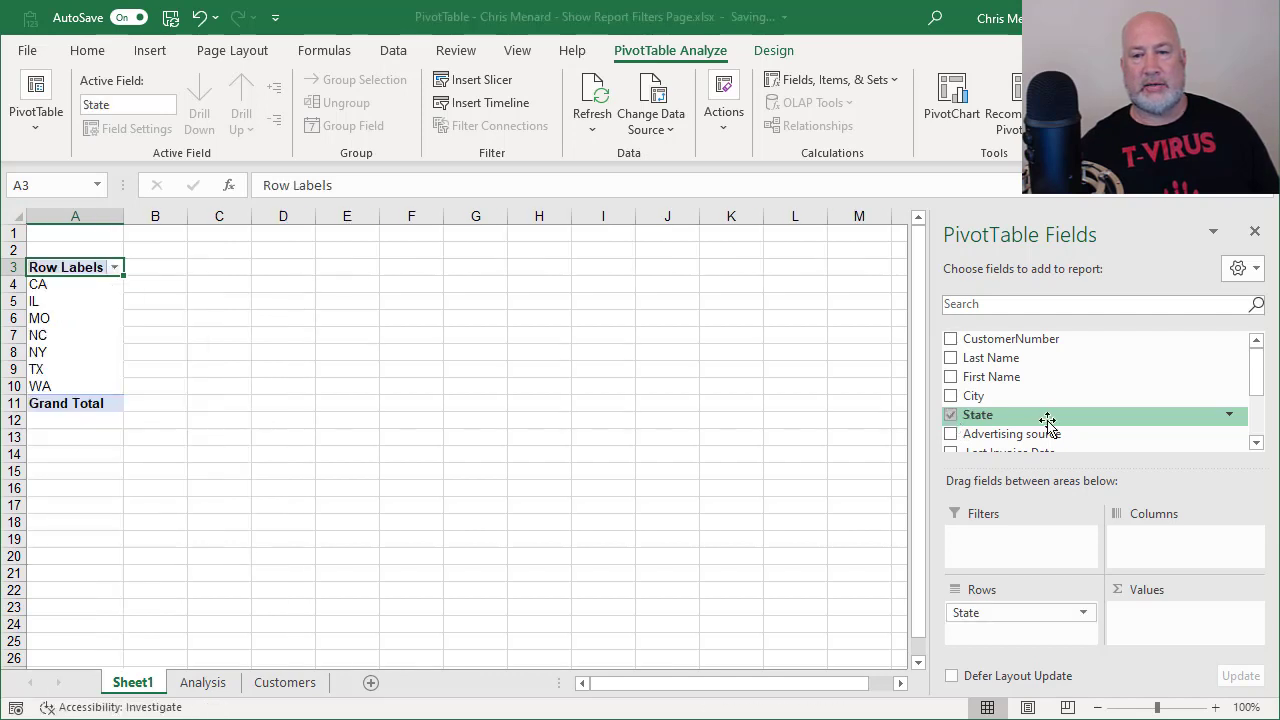
pyautogui.click(1257, 443)
pyautogui.click(1257, 443)
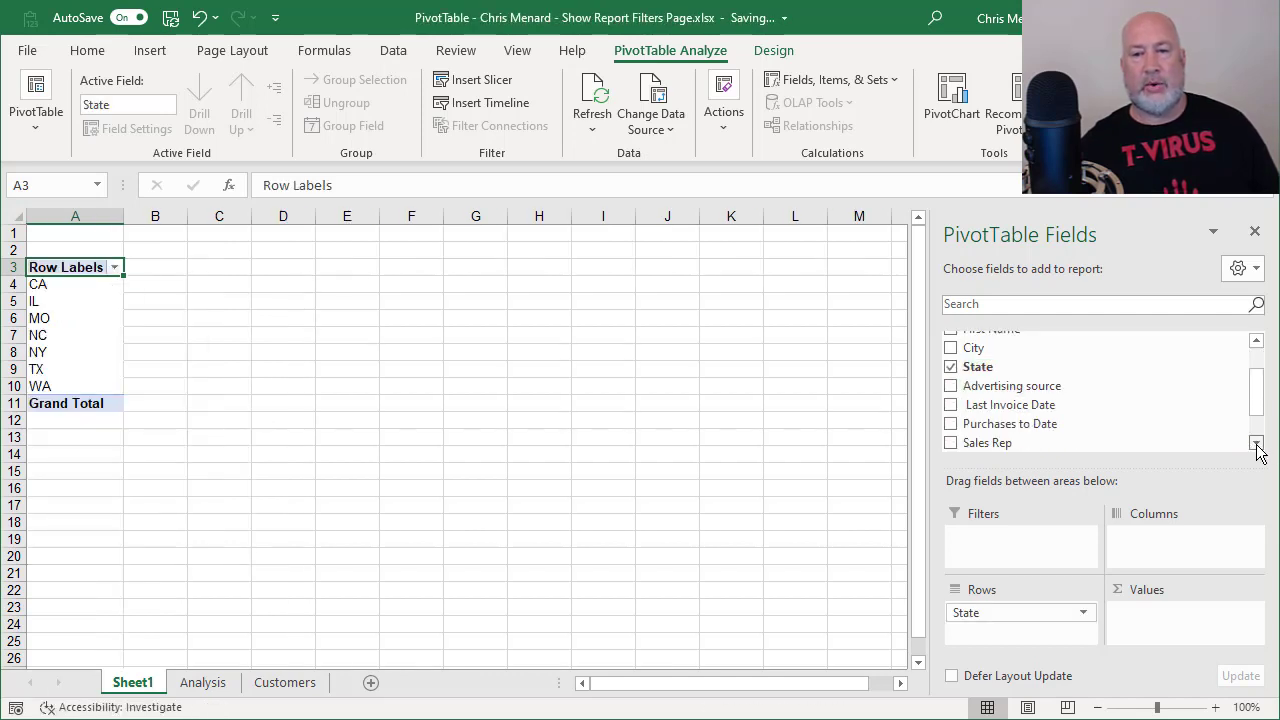
pyautogui.click(1257, 443)
pyautogui.click(1257, 443)
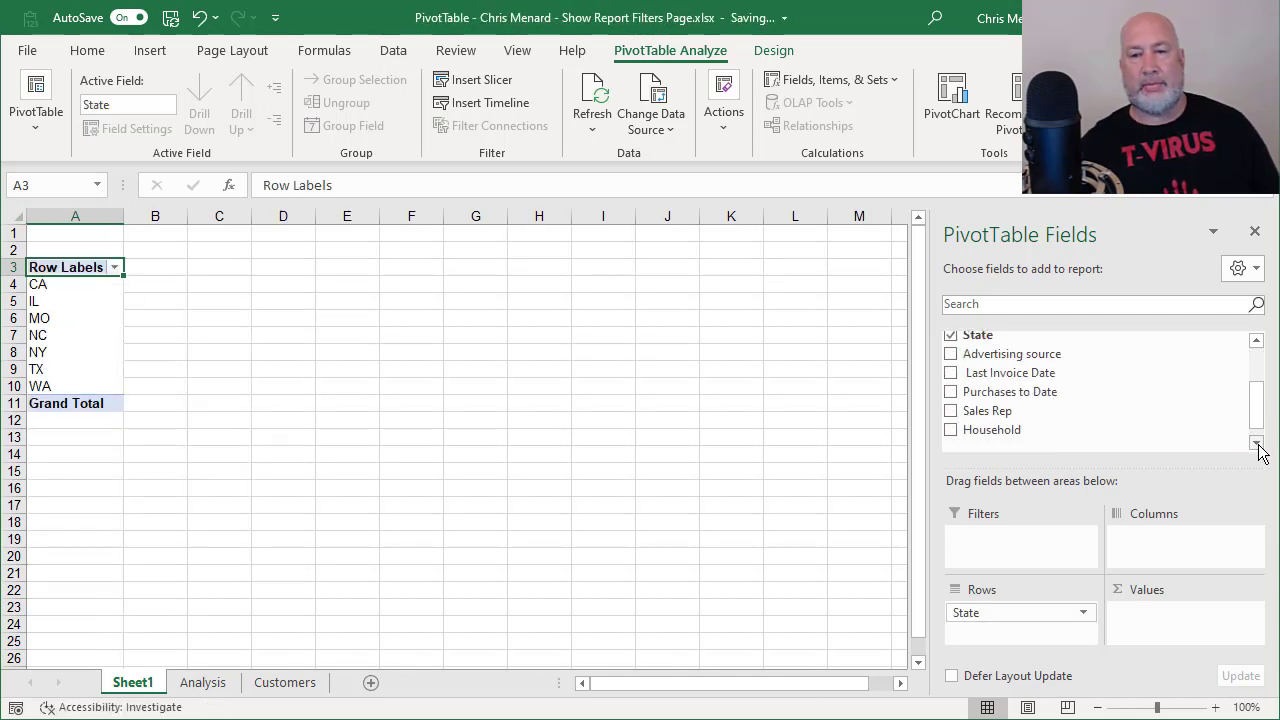
pyautogui.click(951, 393)
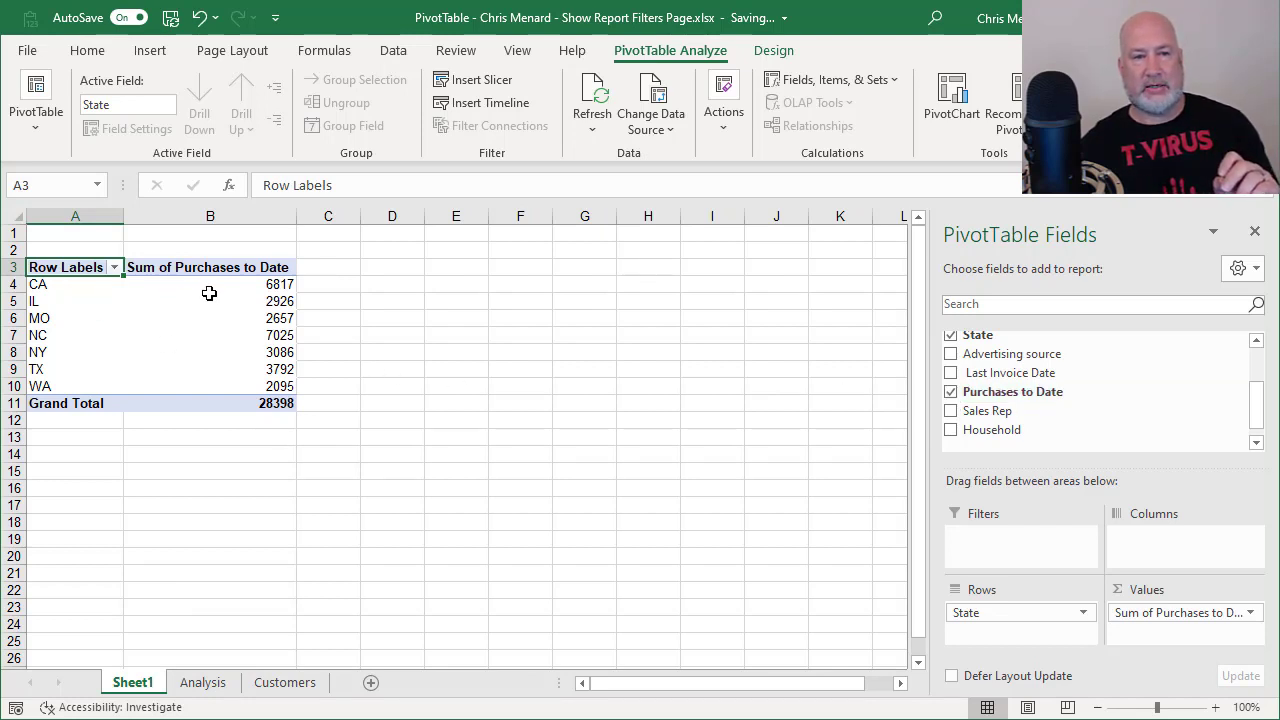
pyautogui.click(205, 684)
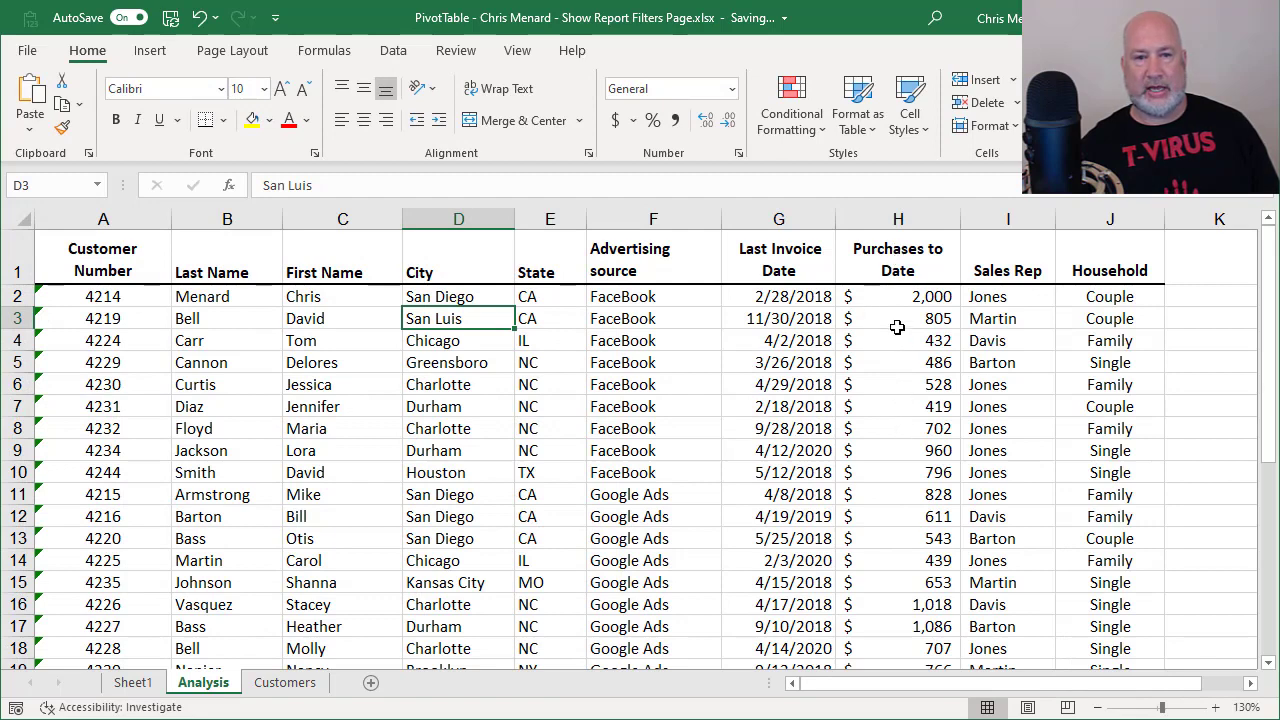
pyautogui.click(133, 682)
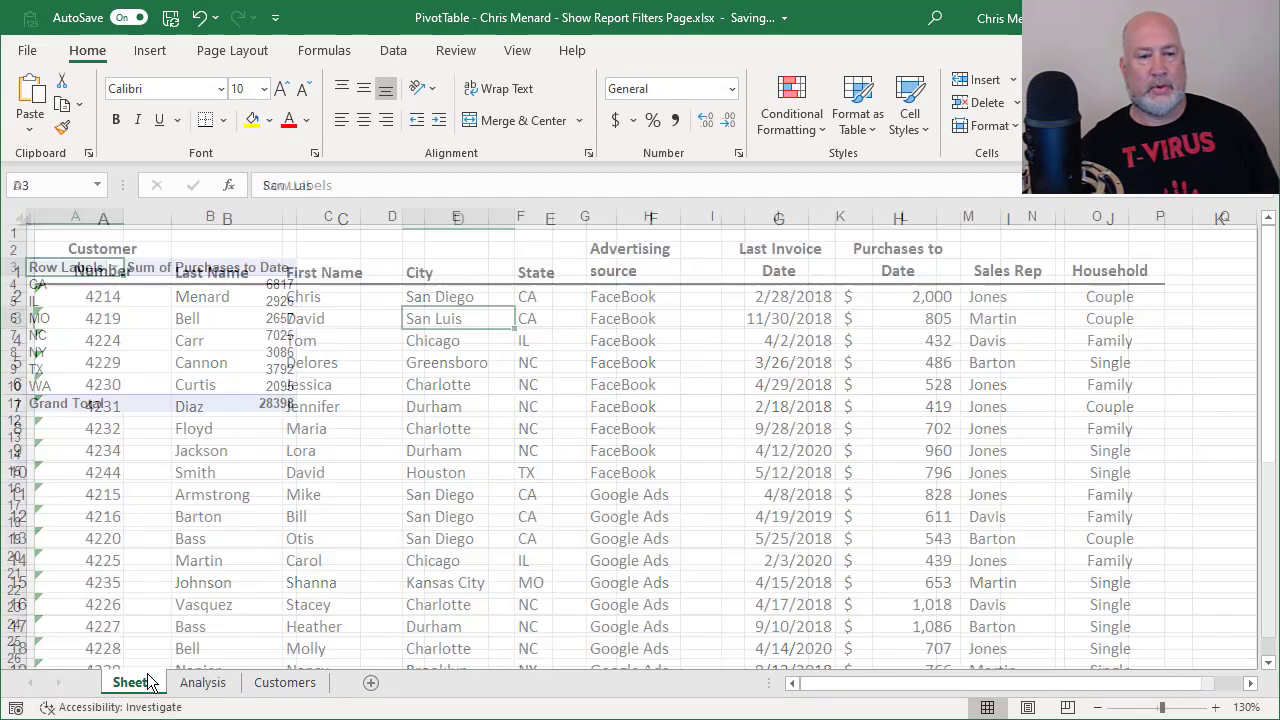
pyautogui.moveTo(196, 322)
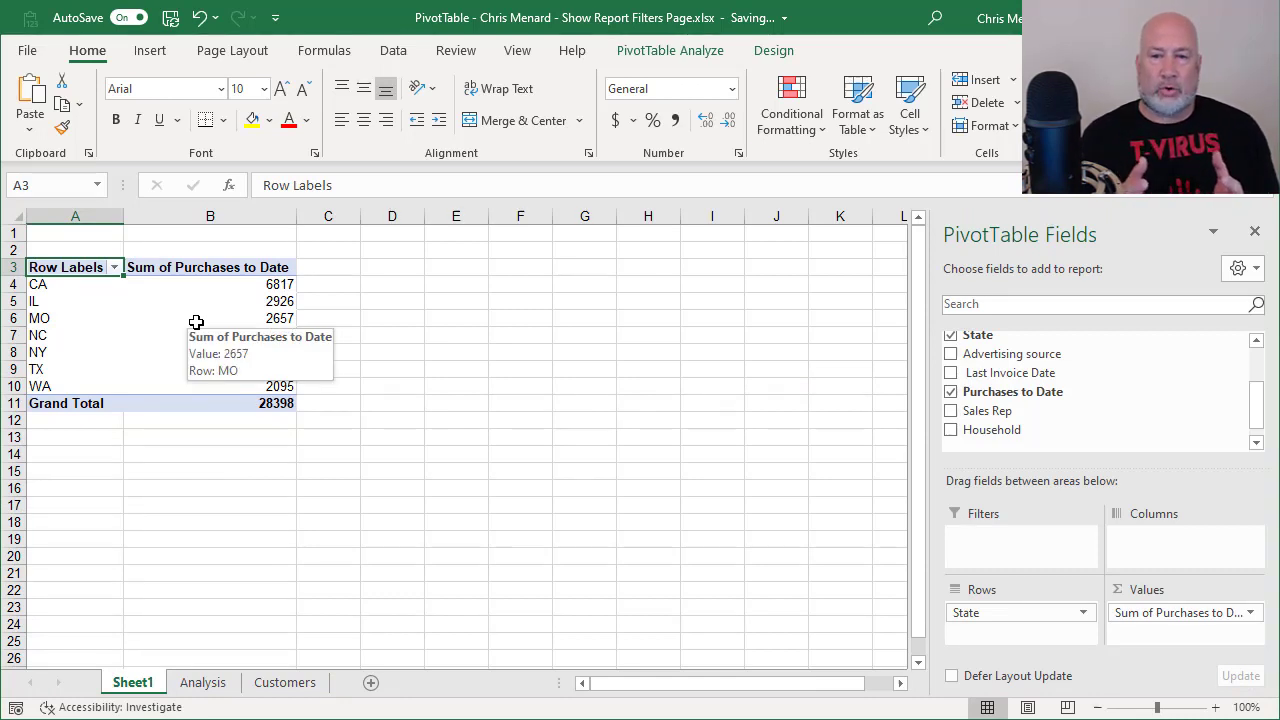
pyautogui.click(951, 412)
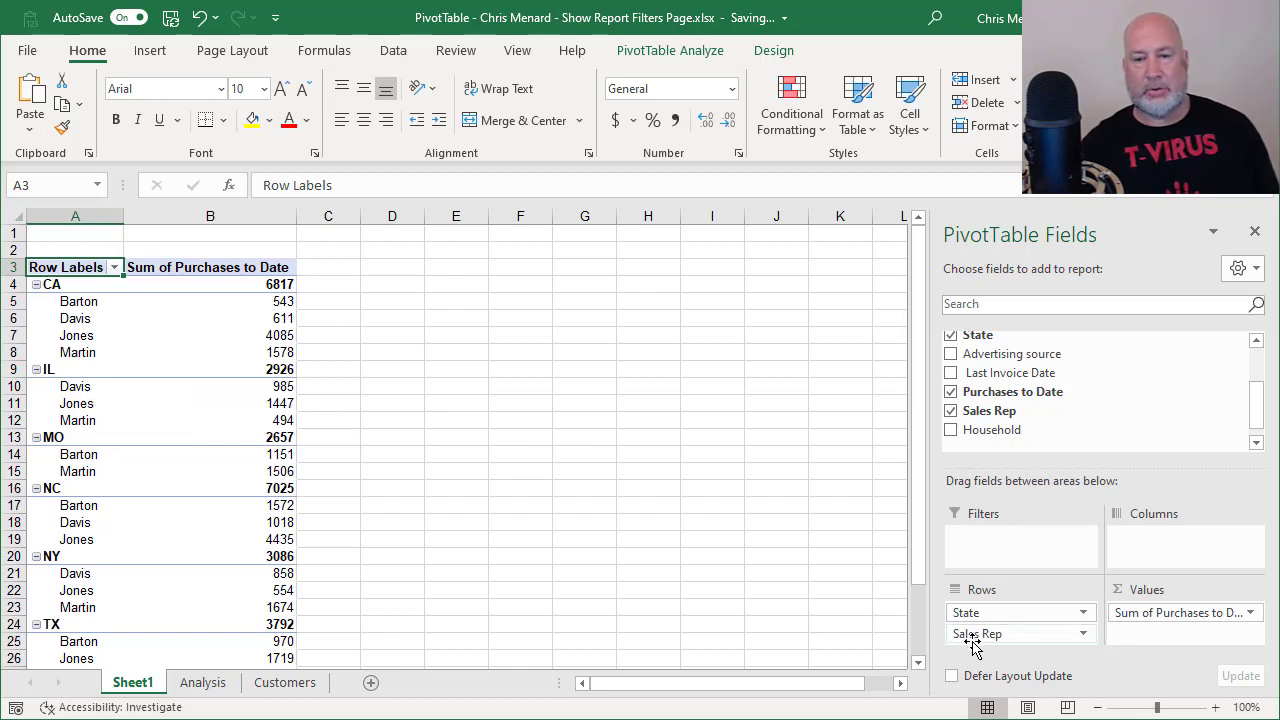
pyautogui.moveTo(975, 638); pyautogui.dragTo(987, 611)
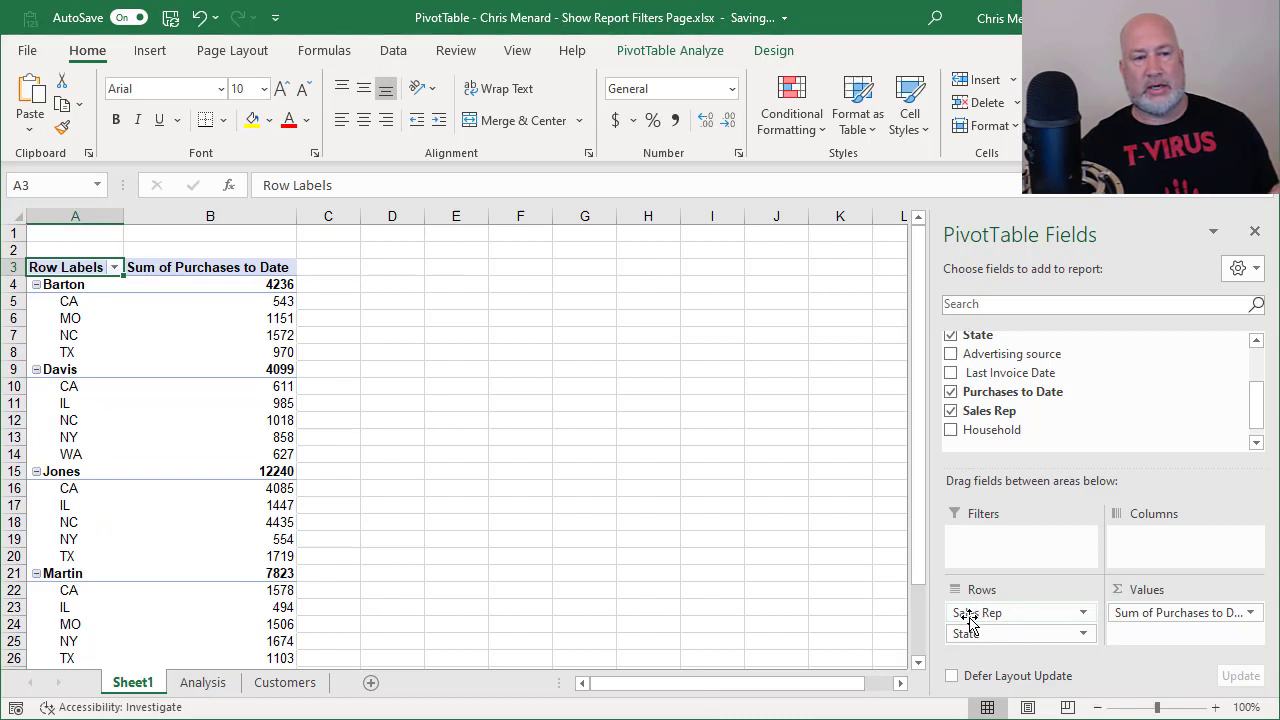
pyautogui.moveTo(922, 563); pyautogui.dragTo(924, 473)
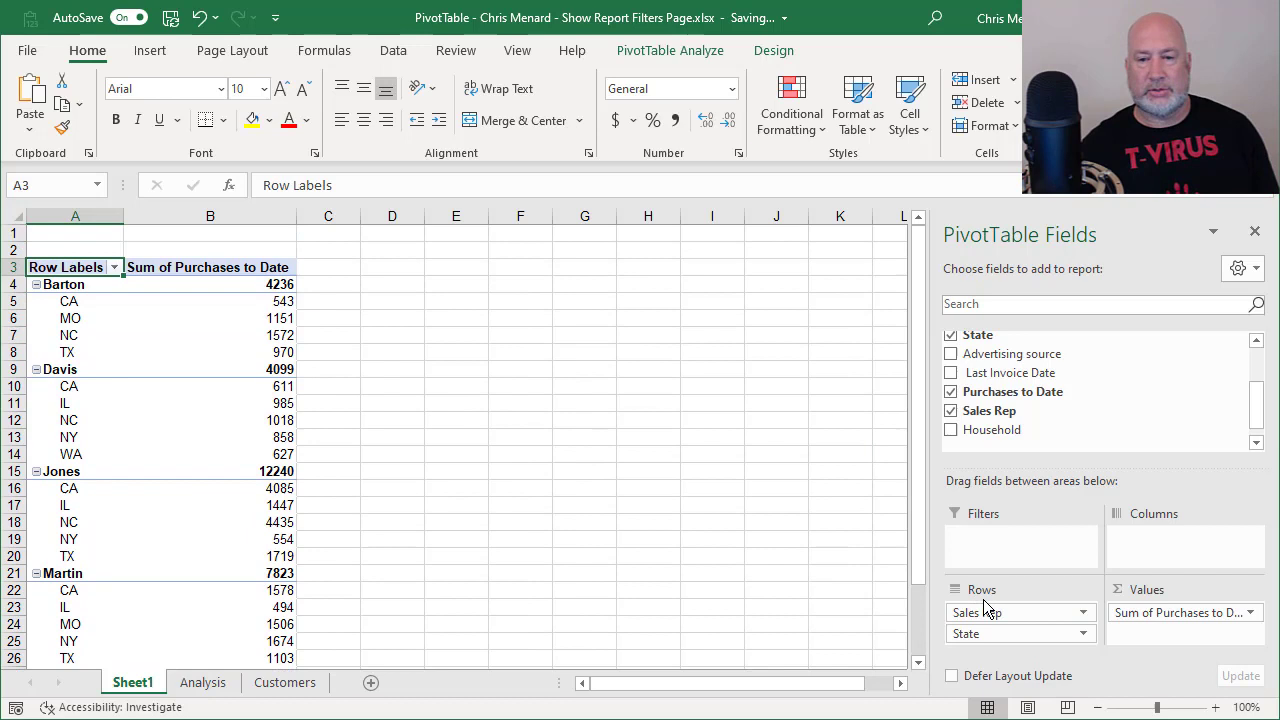
pyautogui.click(951, 411)
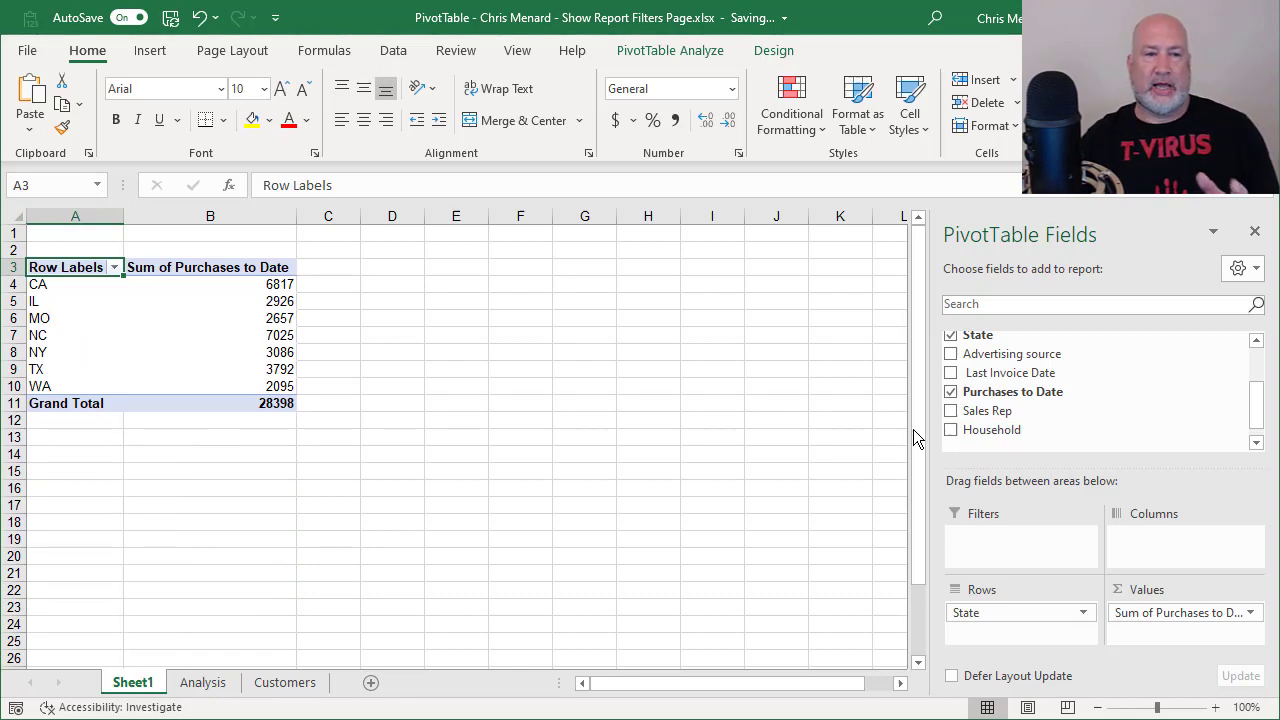
# Step: Select a value in the state totals PivotTable and bring up PivotTable Analyze commands
pyautogui.click(163, 286)
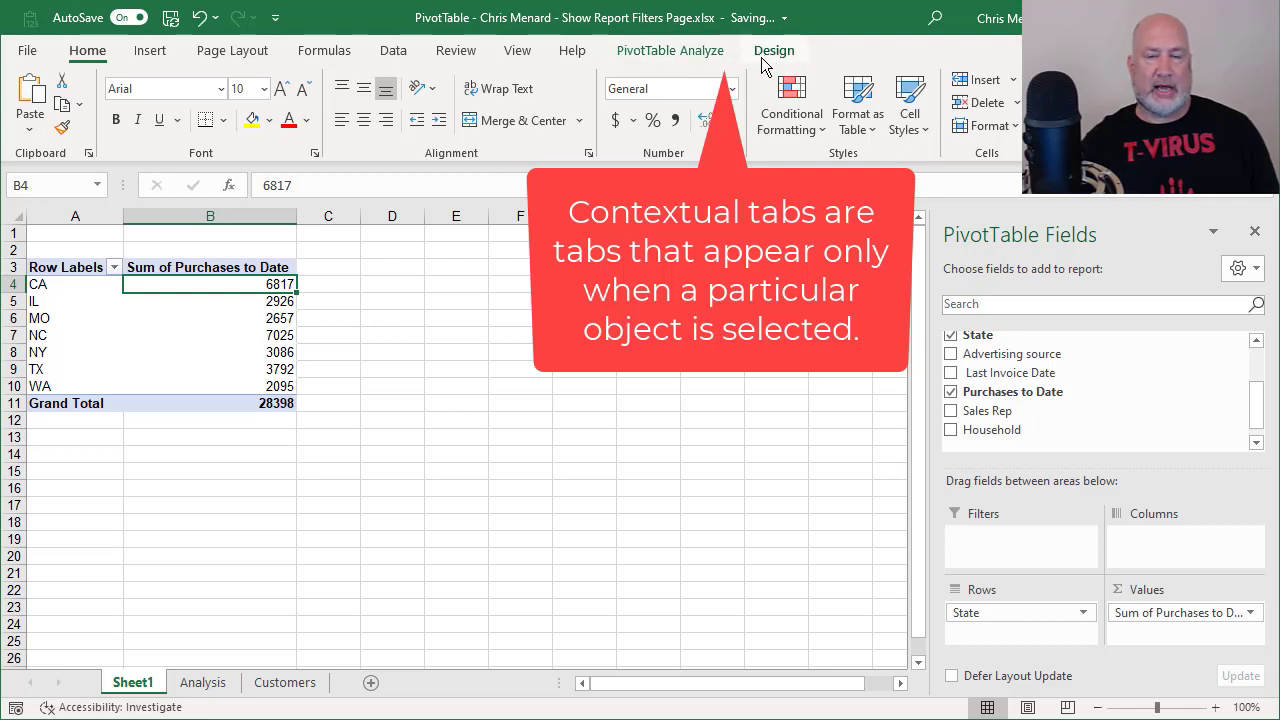
pyautogui.click(413, 296)
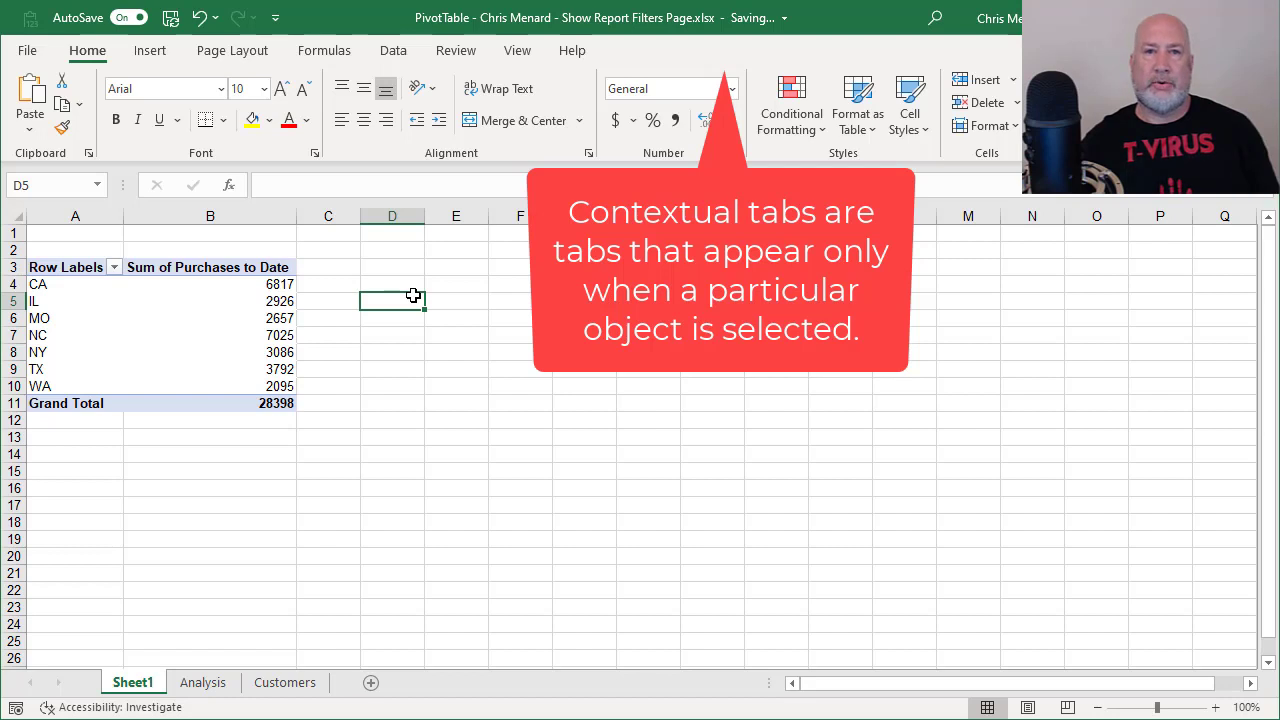
pyautogui.click(217, 300)
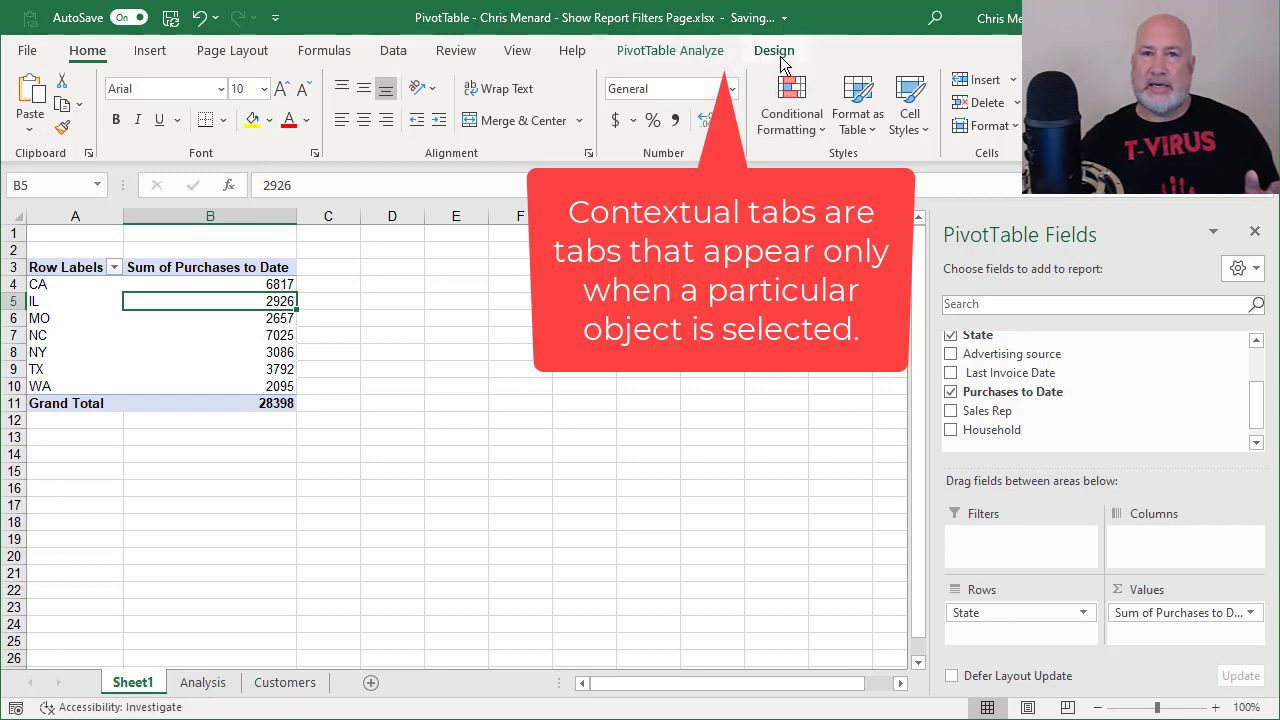
pyautogui.click(690, 64)
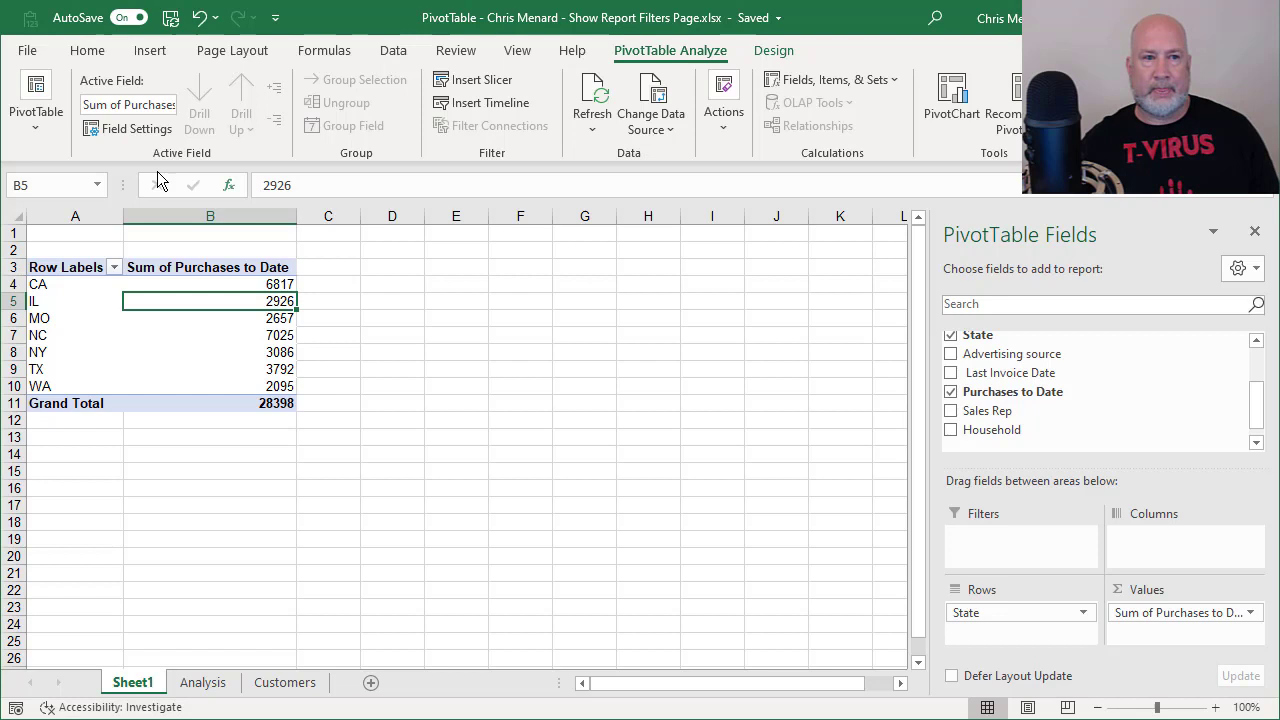
pyautogui.click(49, 137)
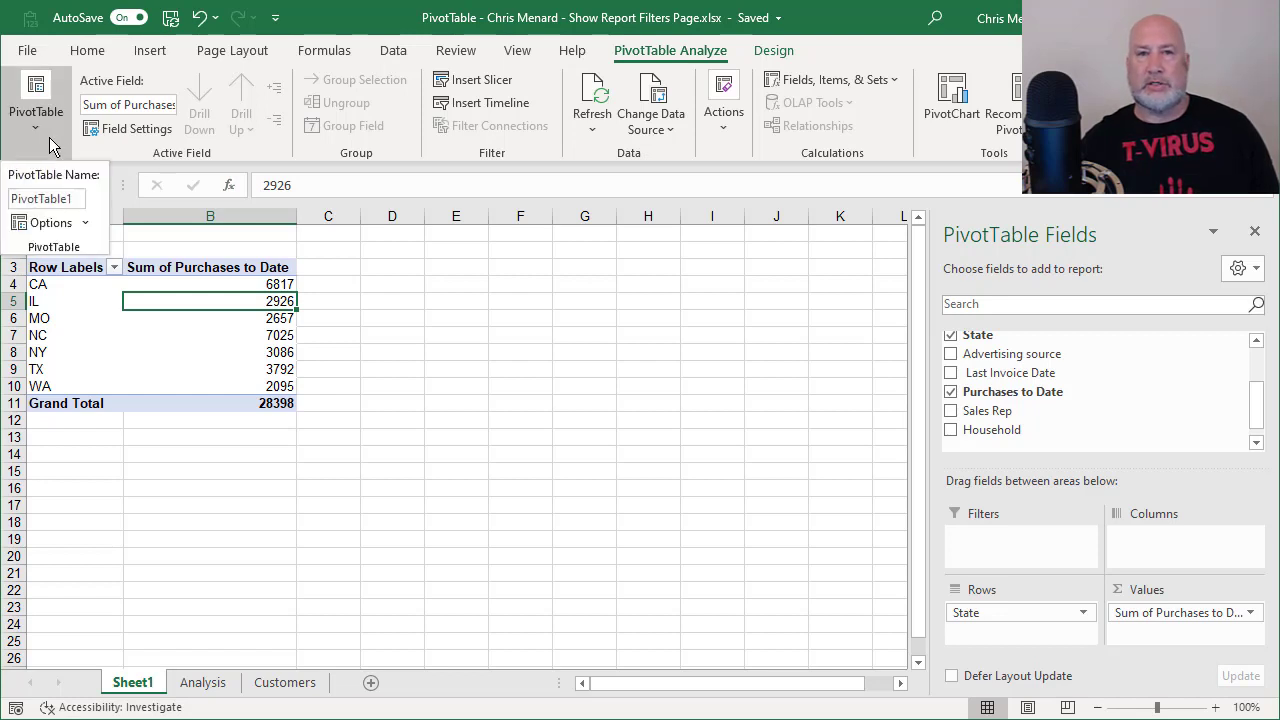
pyautogui.click(88, 223)
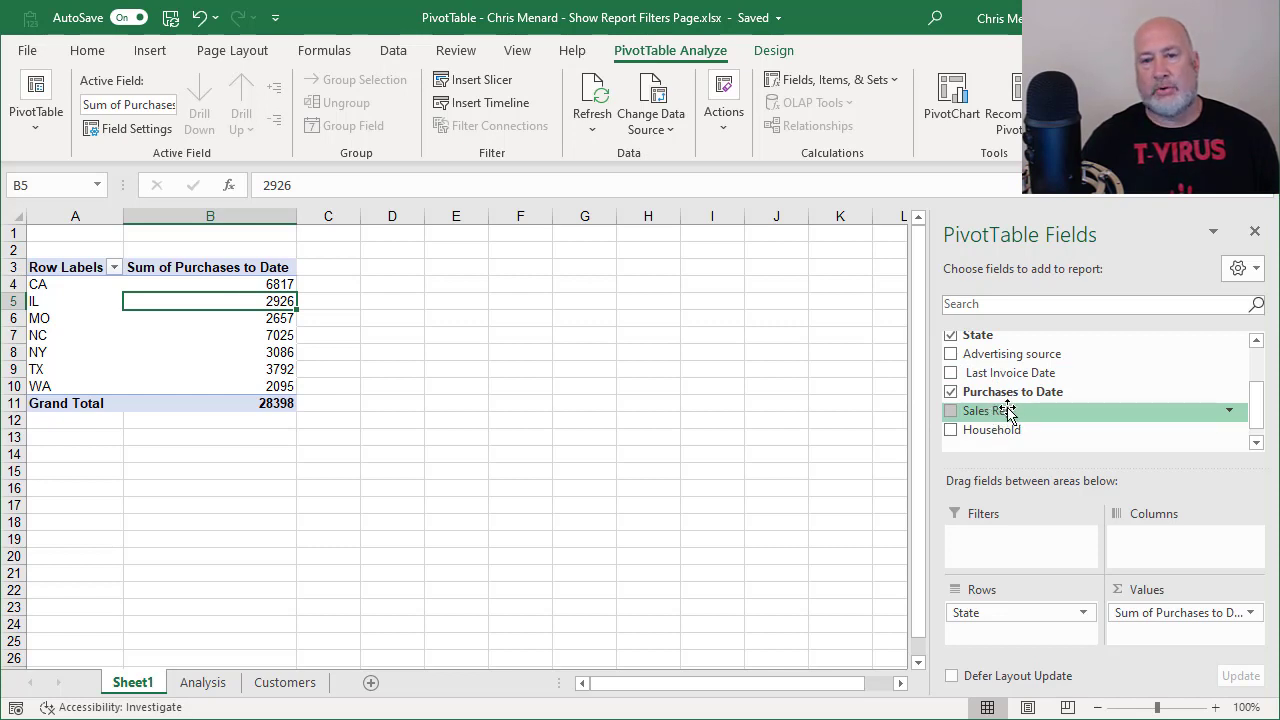
# Step: Move Sales Rep into the report filter and filter the PivotTable to Davis
pyautogui.moveTo(1010, 412); pyautogui.dragTo(1016, 545)
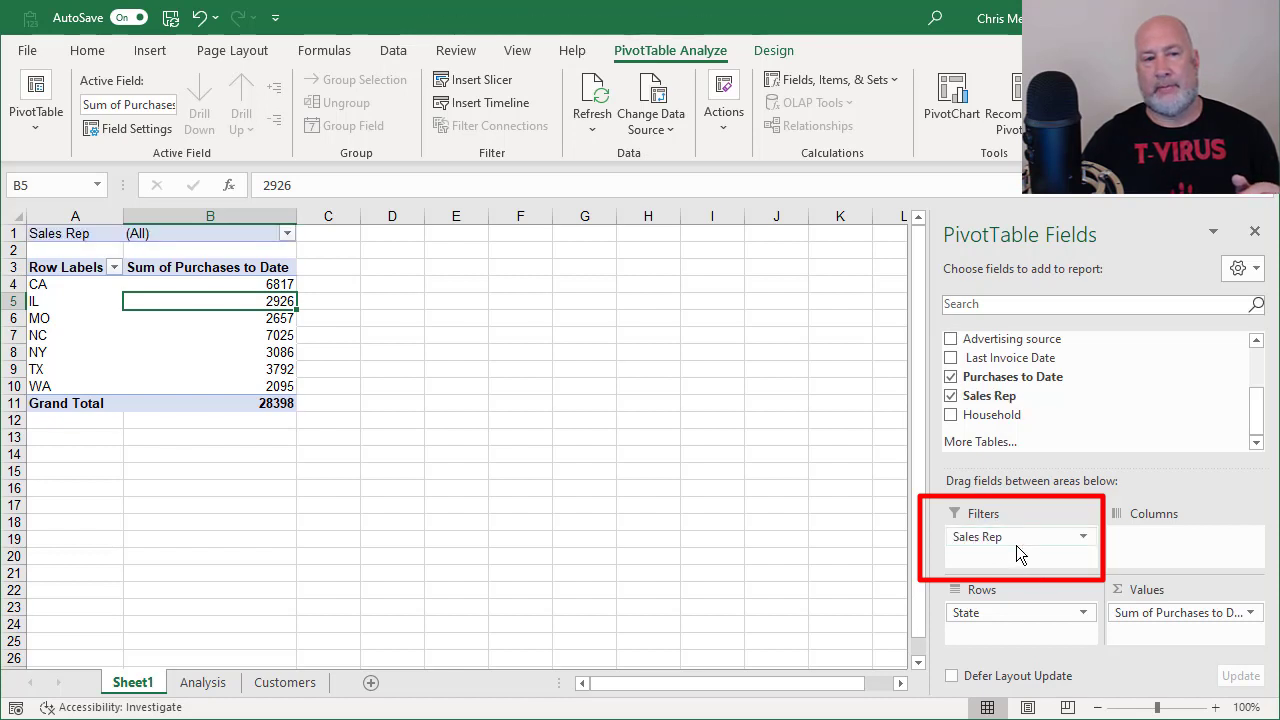
pyautogui.click(287, 233)
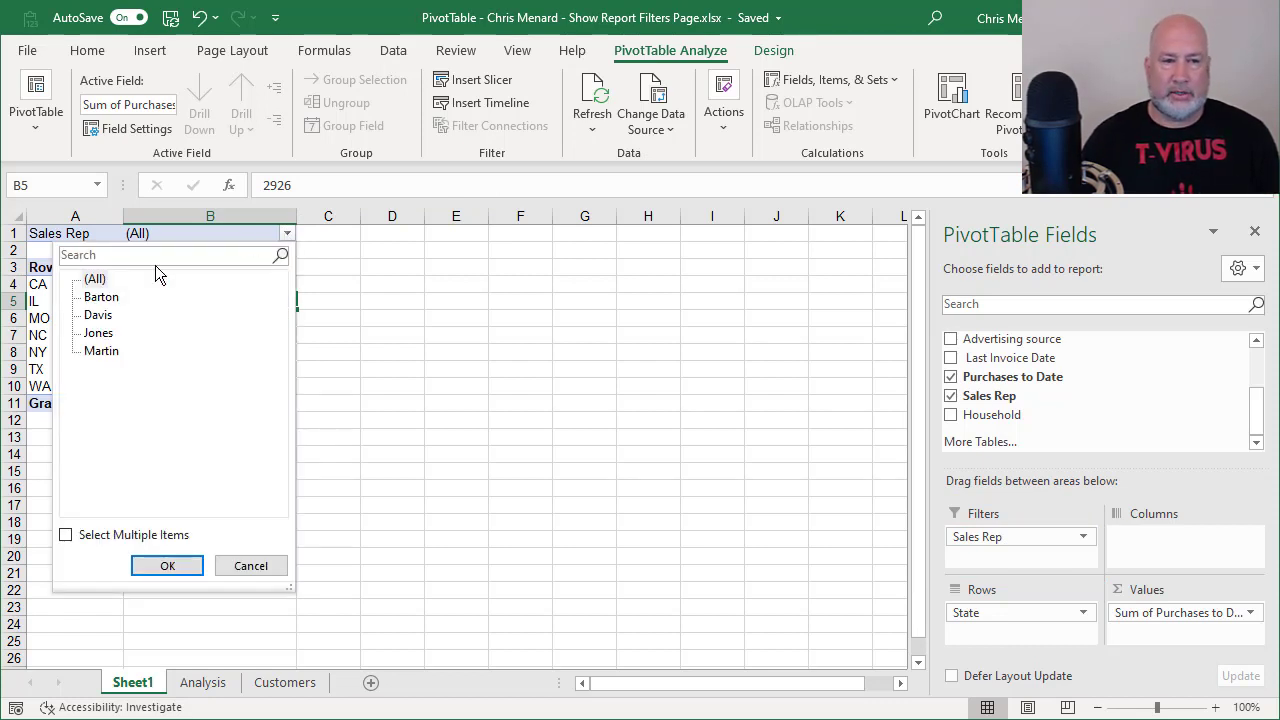
pyautogui.click(105, 316)
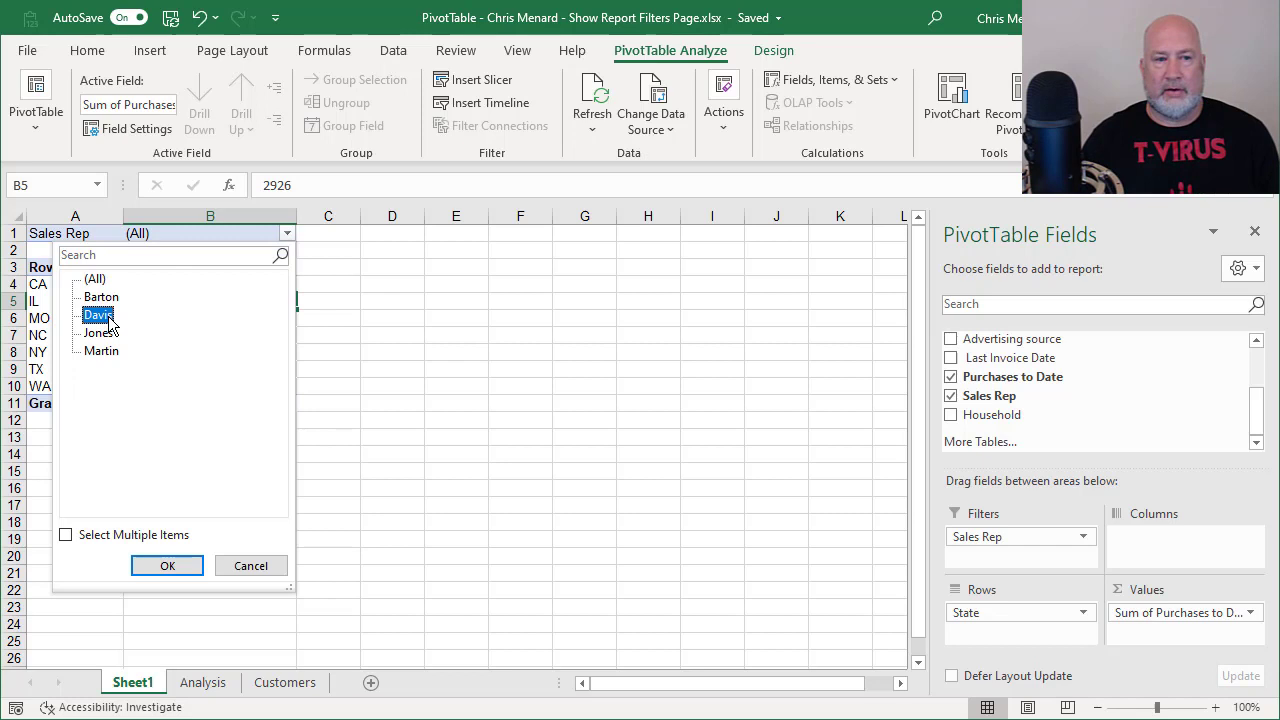
pyautogui.click(145, 564)
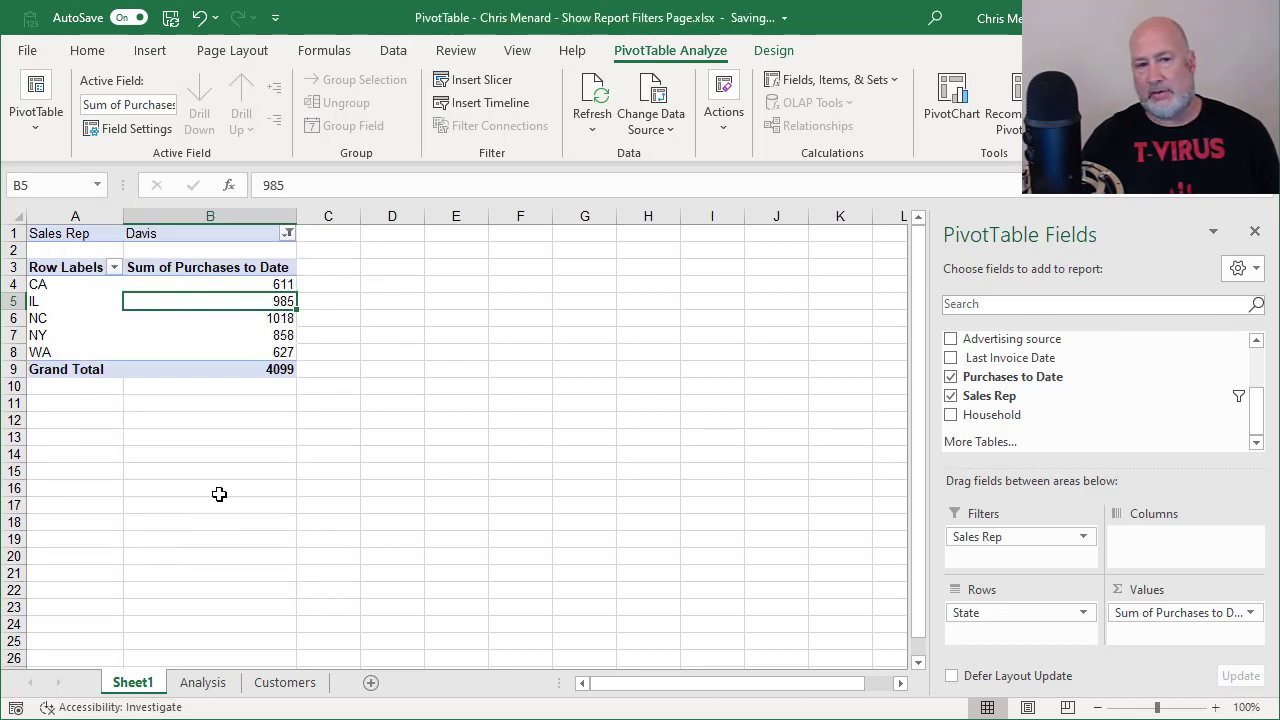
# Step: Switch the Sales Rep filter to Barton, then back to (All)
pyautogui.click(288, 233)
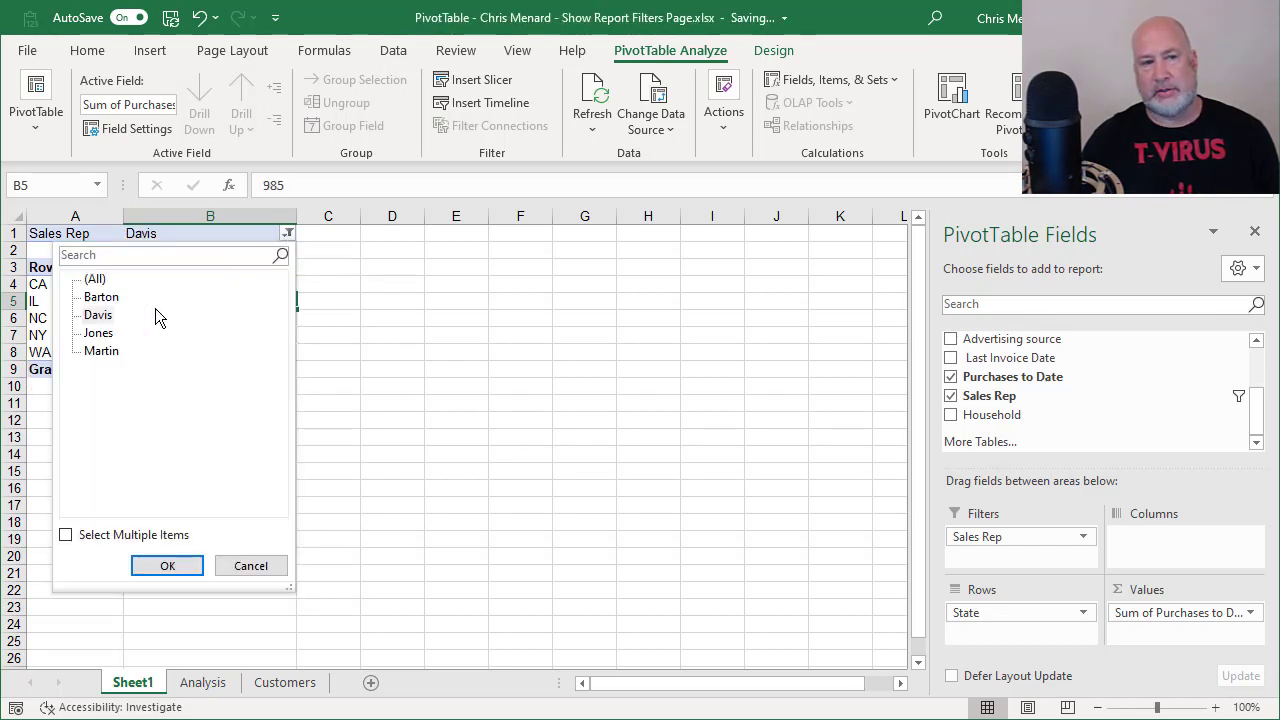
pyautogui.click(105, 297)
pyautogui.click(167, 566)
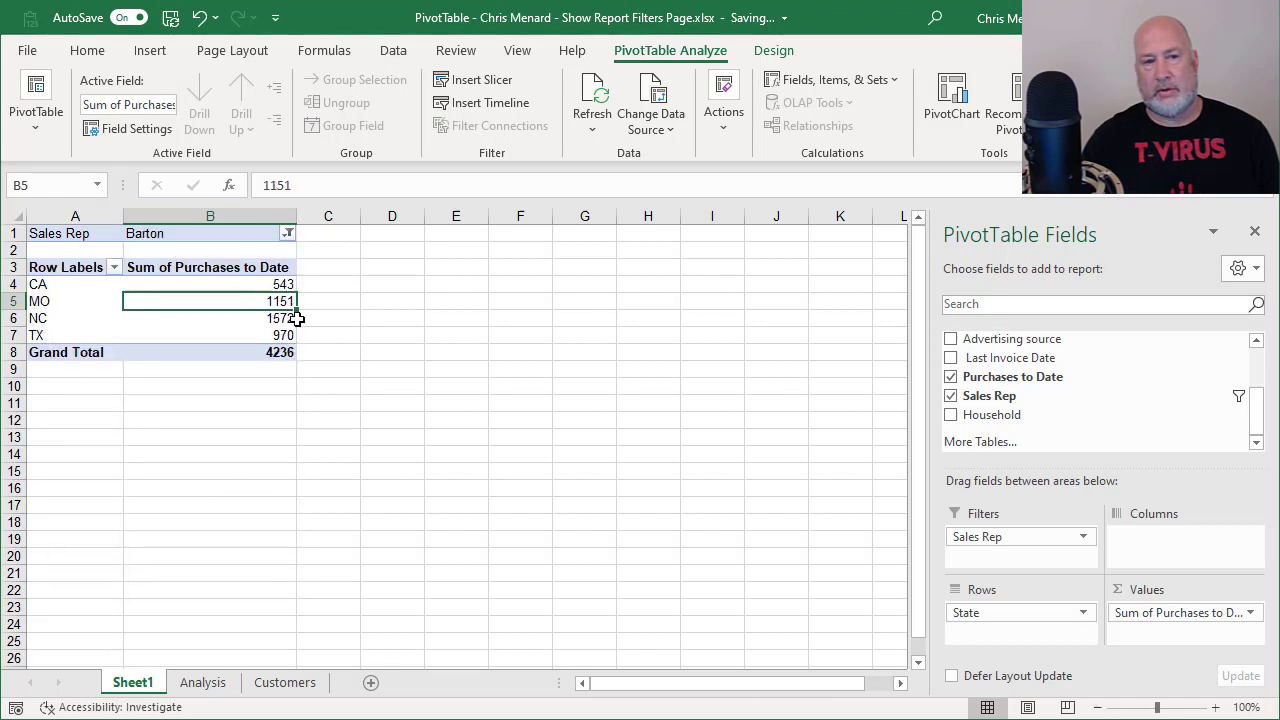
pyautogui.click(288, 233)
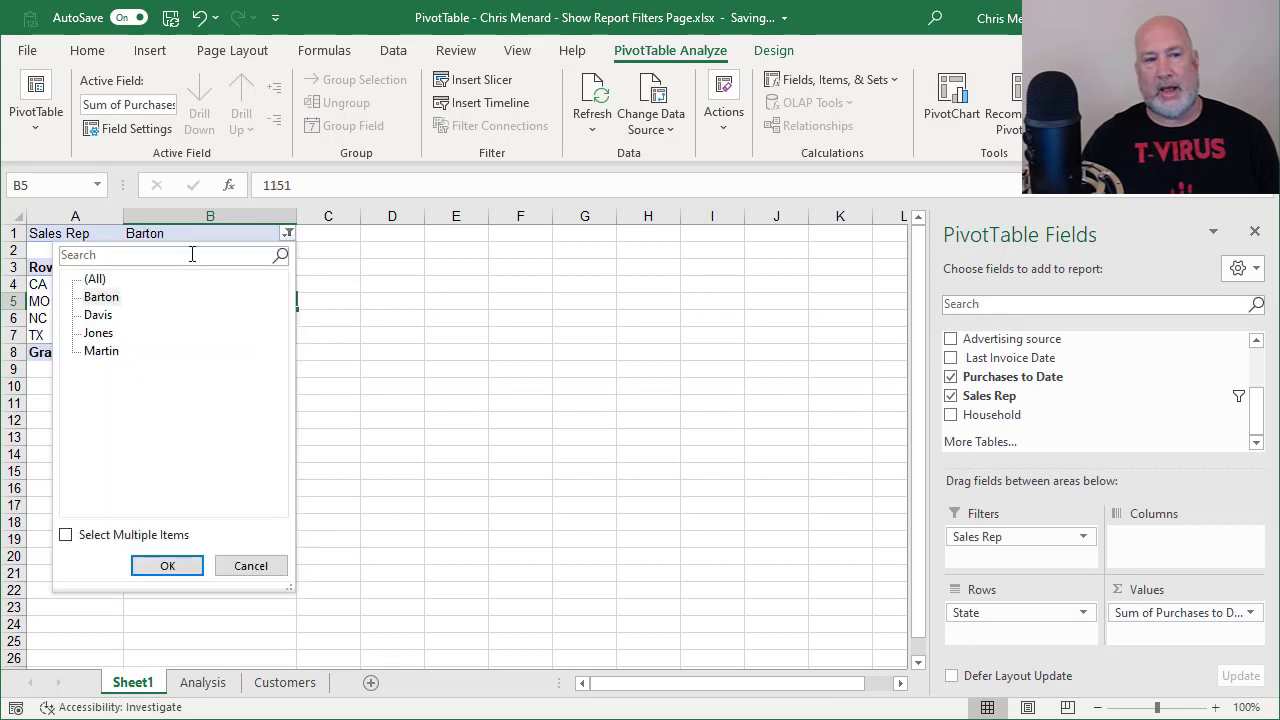
pyautogui.click(95, 279)
pyautogui.click(184, 572)
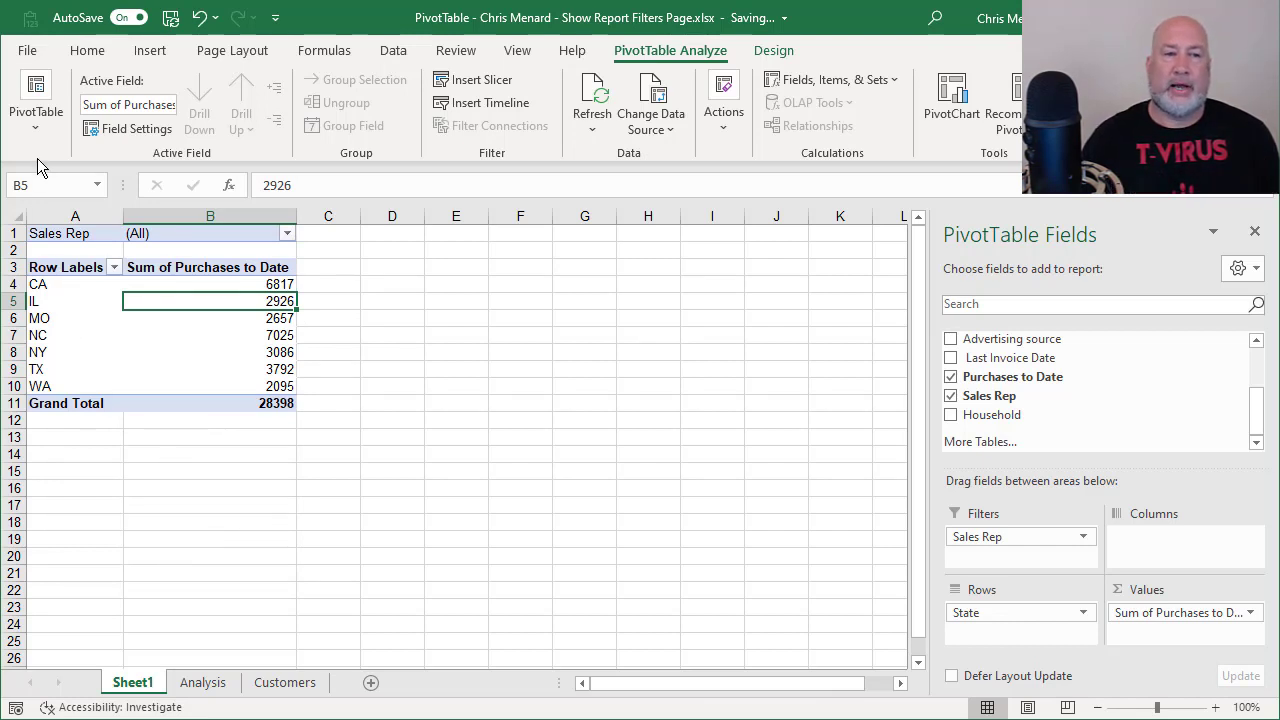
# Step: Reveal the PivotTable Options dropdown that offers Show Report Filter Pages
pyautogui.click(30, 133)
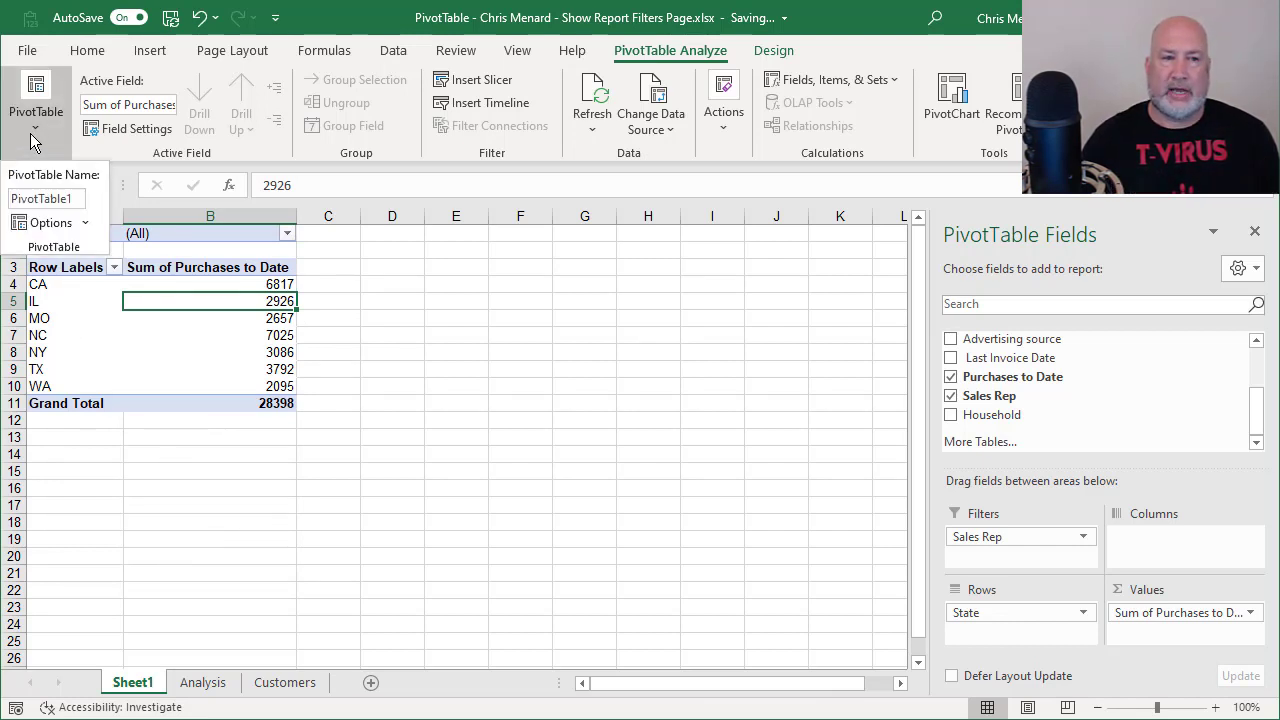
pyautogui.click(86, 229)
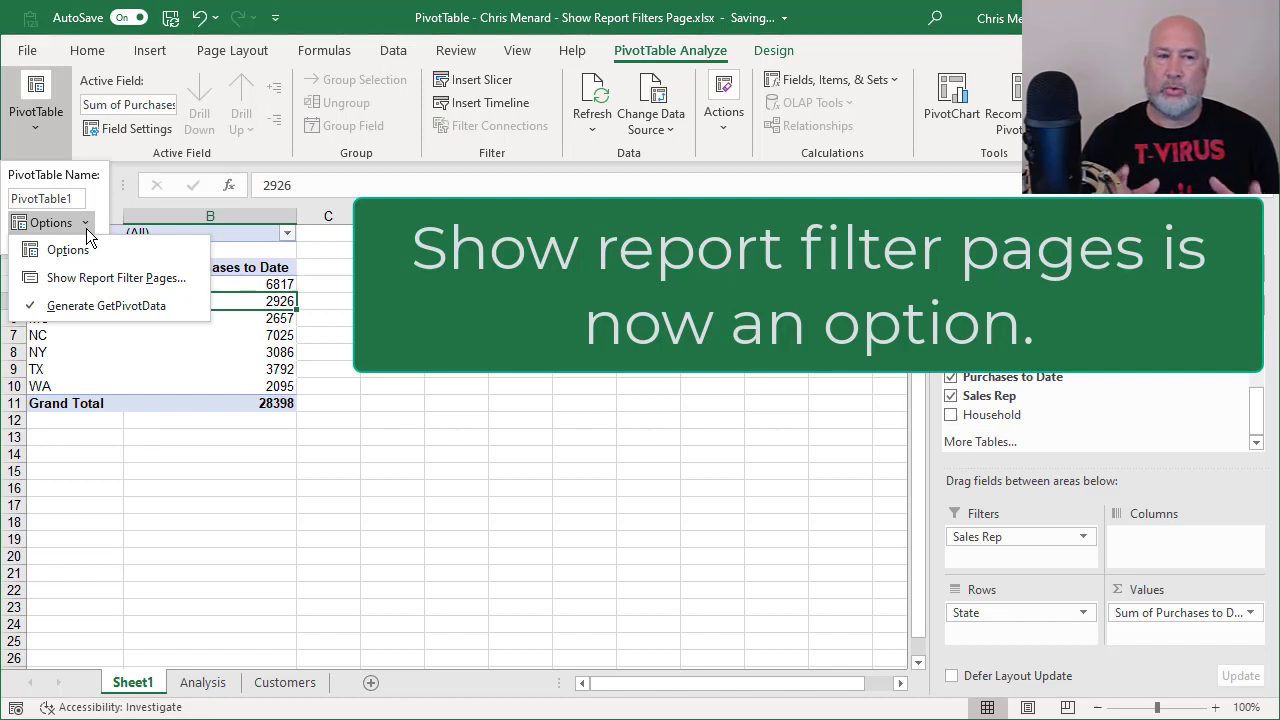
pyautogui.click(287, 233)
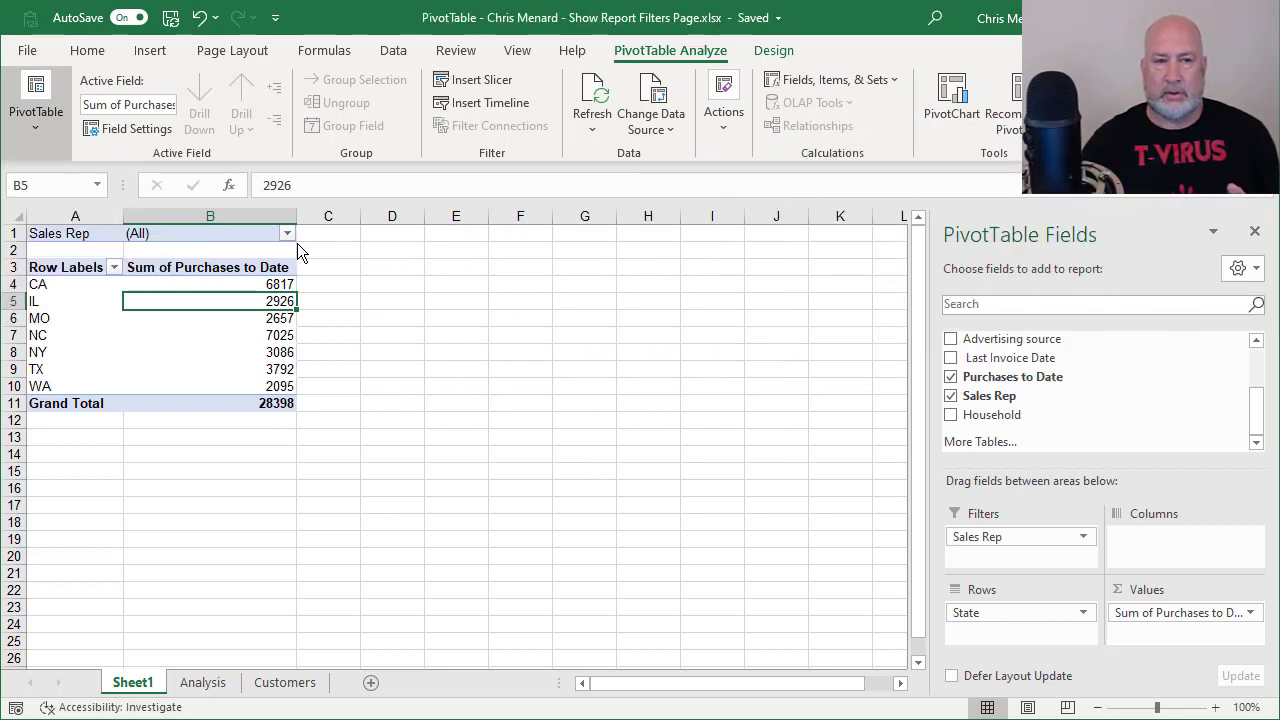
pyautogui.click(287, 233)
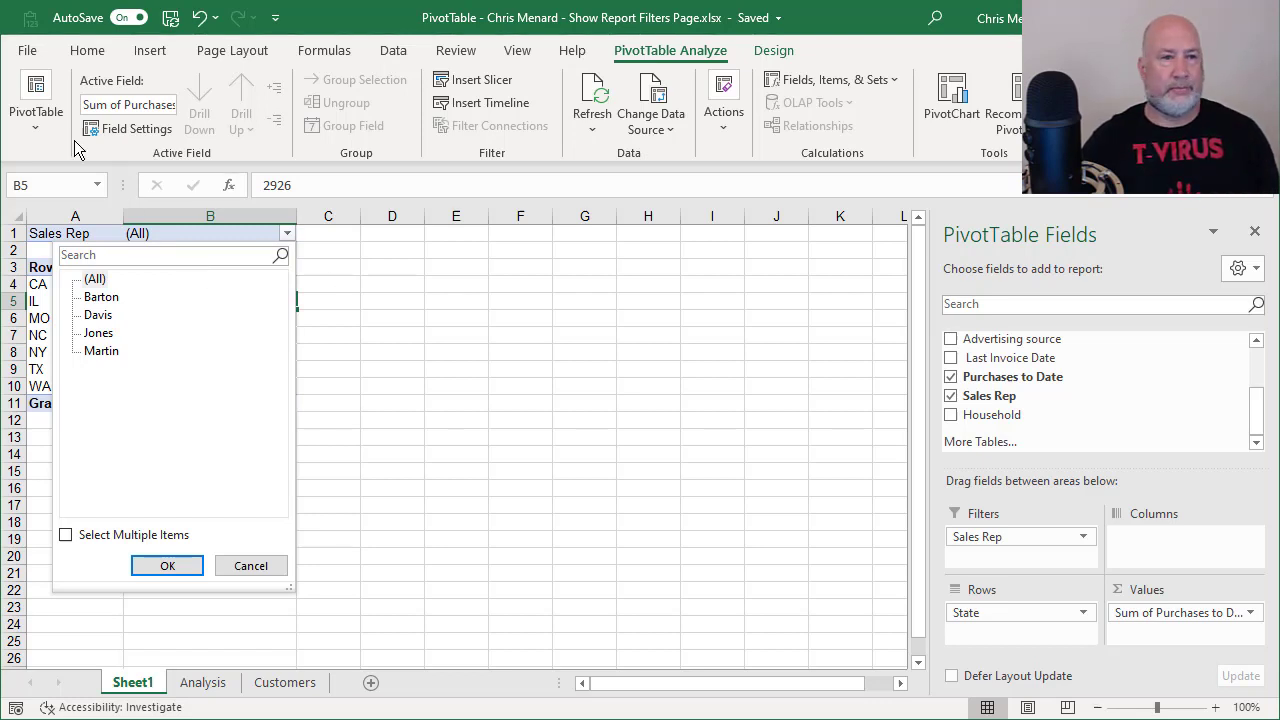
pyautogui.click(45, 125)
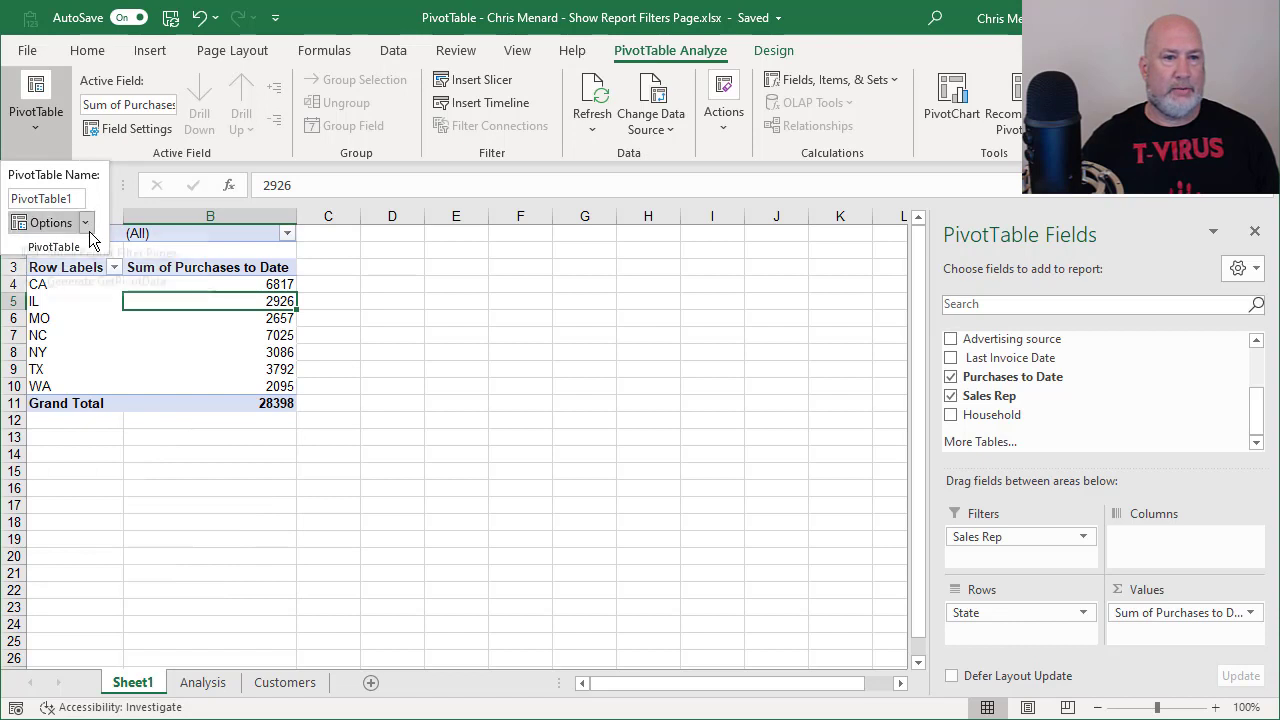
pyautogui.click(88, 228)
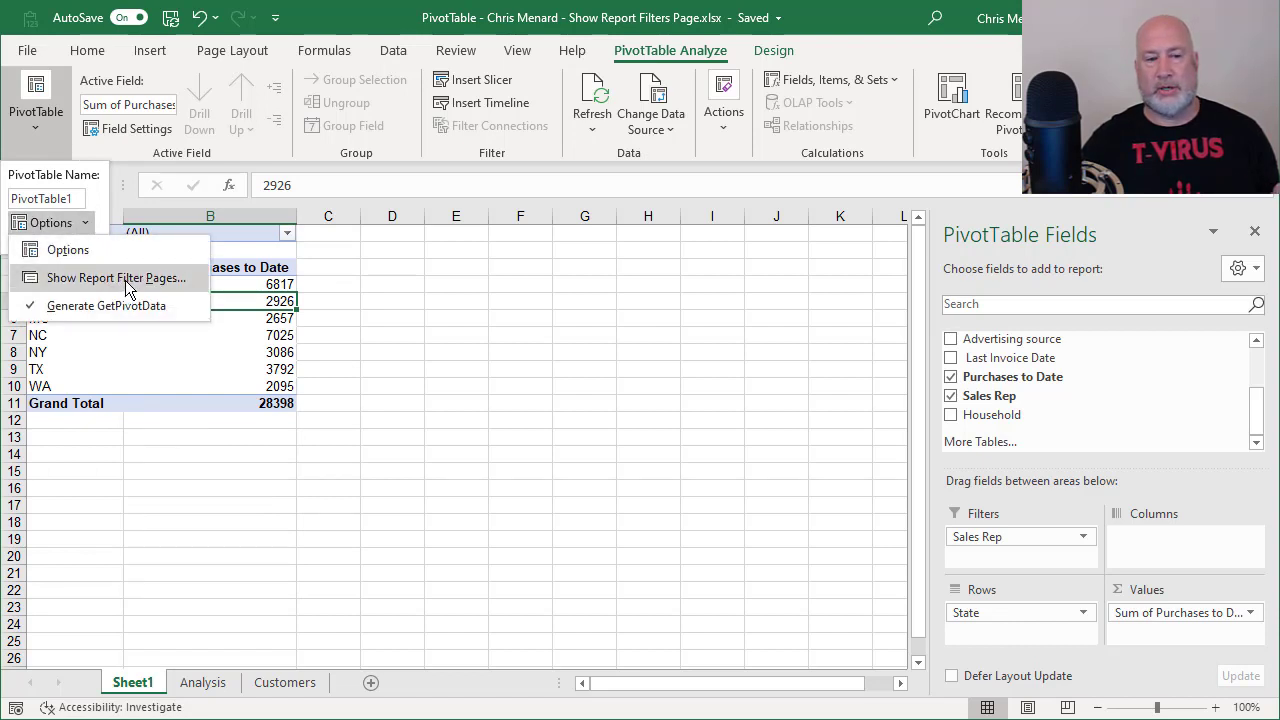
# Step: Create Barton, Davis, Jones and Martin sheets by Sales Rep, review each, return to Sheet1
pyautogui.click(128, 287)
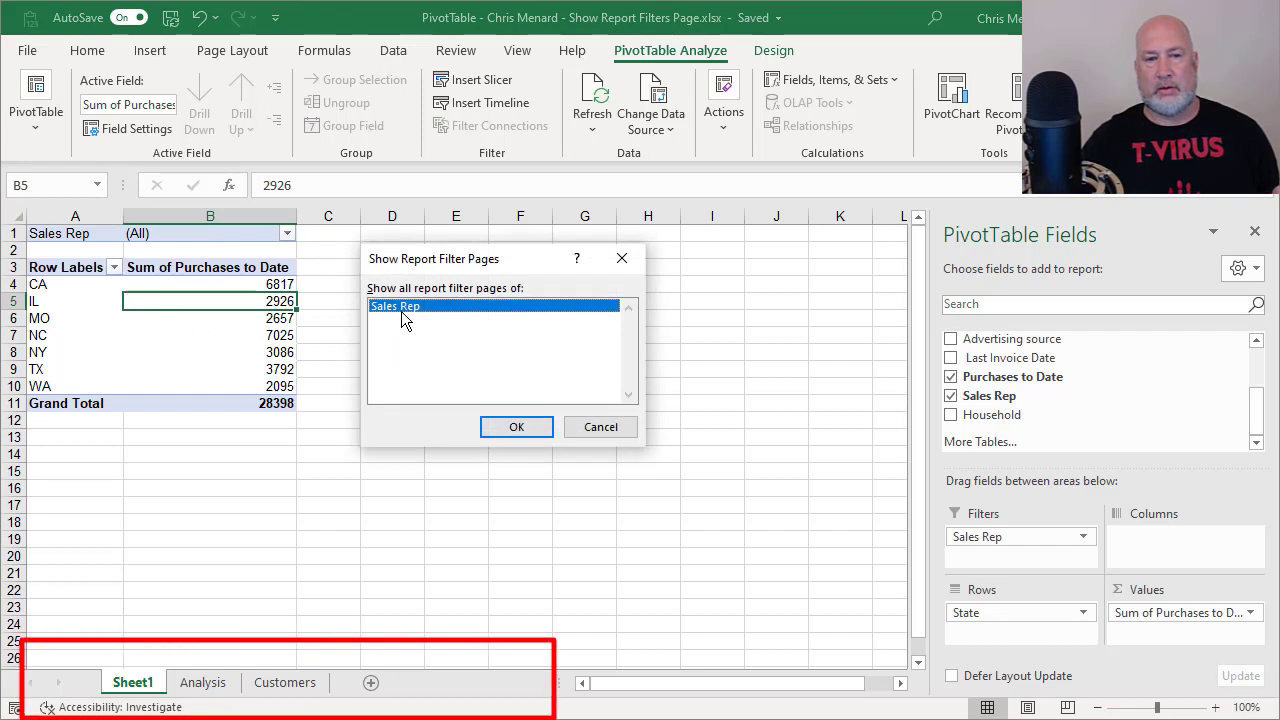
pyautogui.click(530, 428)
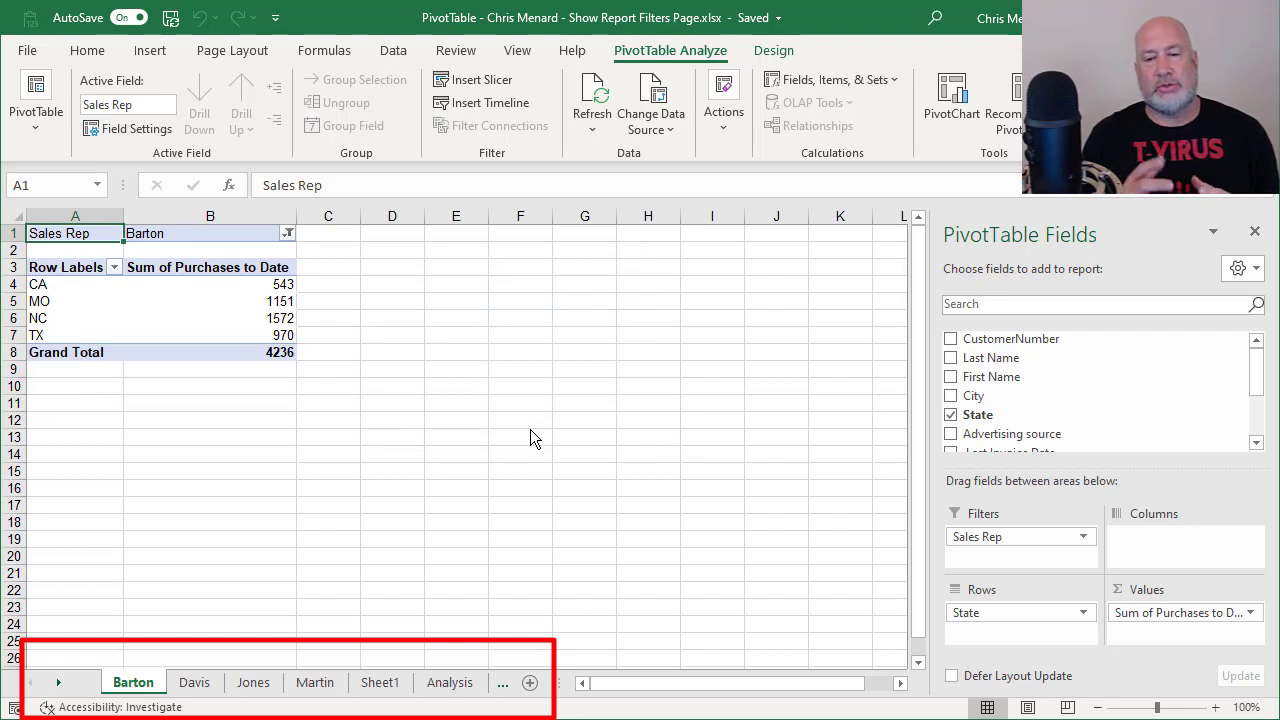
pyautogui.click(197, 684)
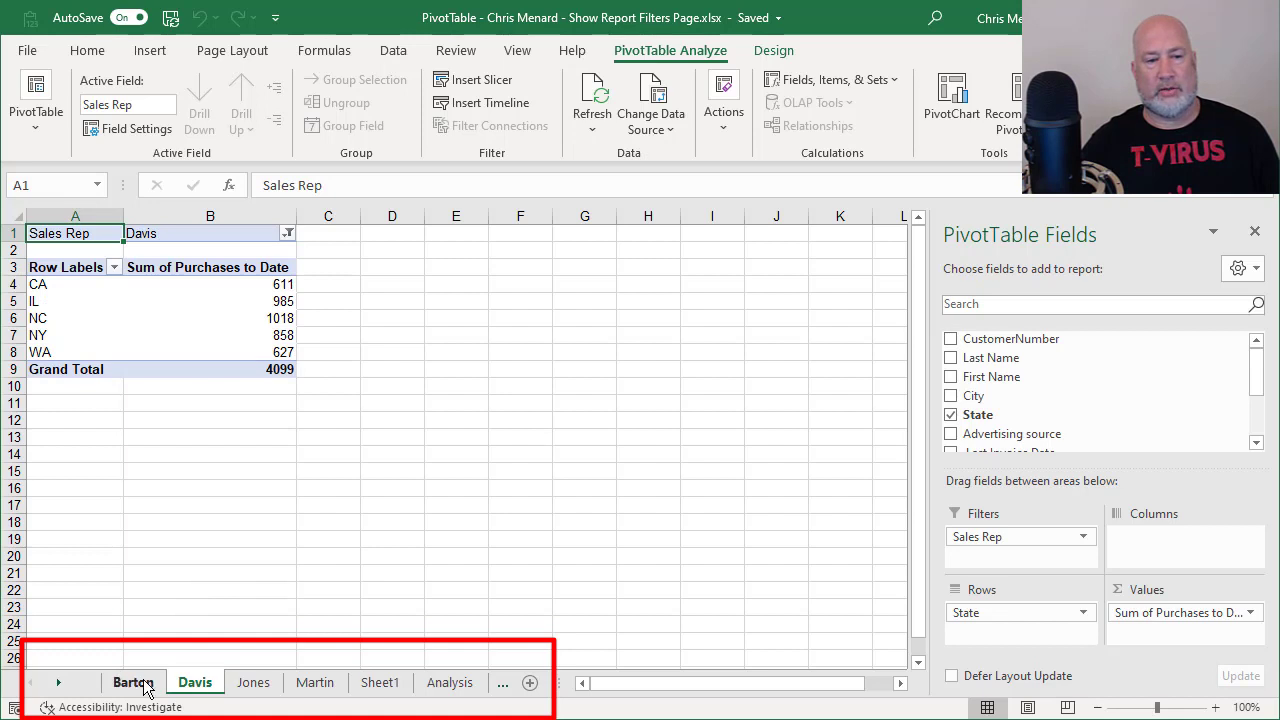
pyautogui.click(132, 684)
pyautogui.click(193, 684)
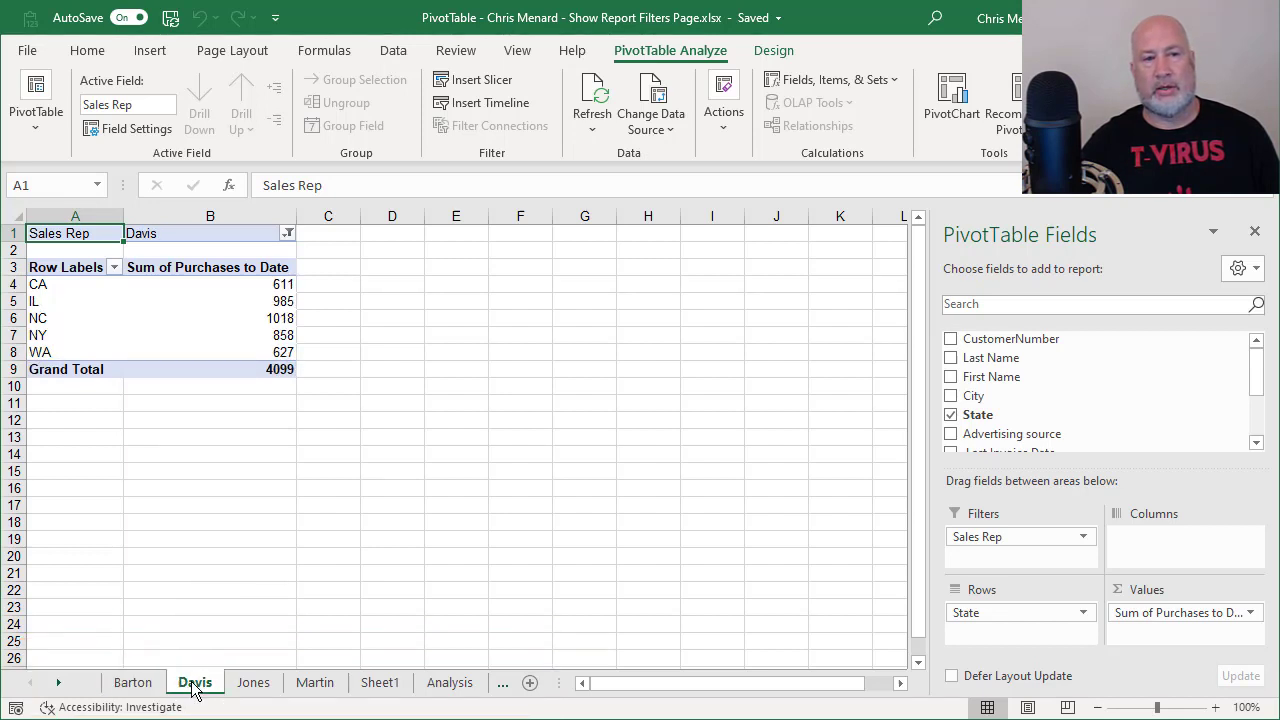
pyautogui.click(266, 690)
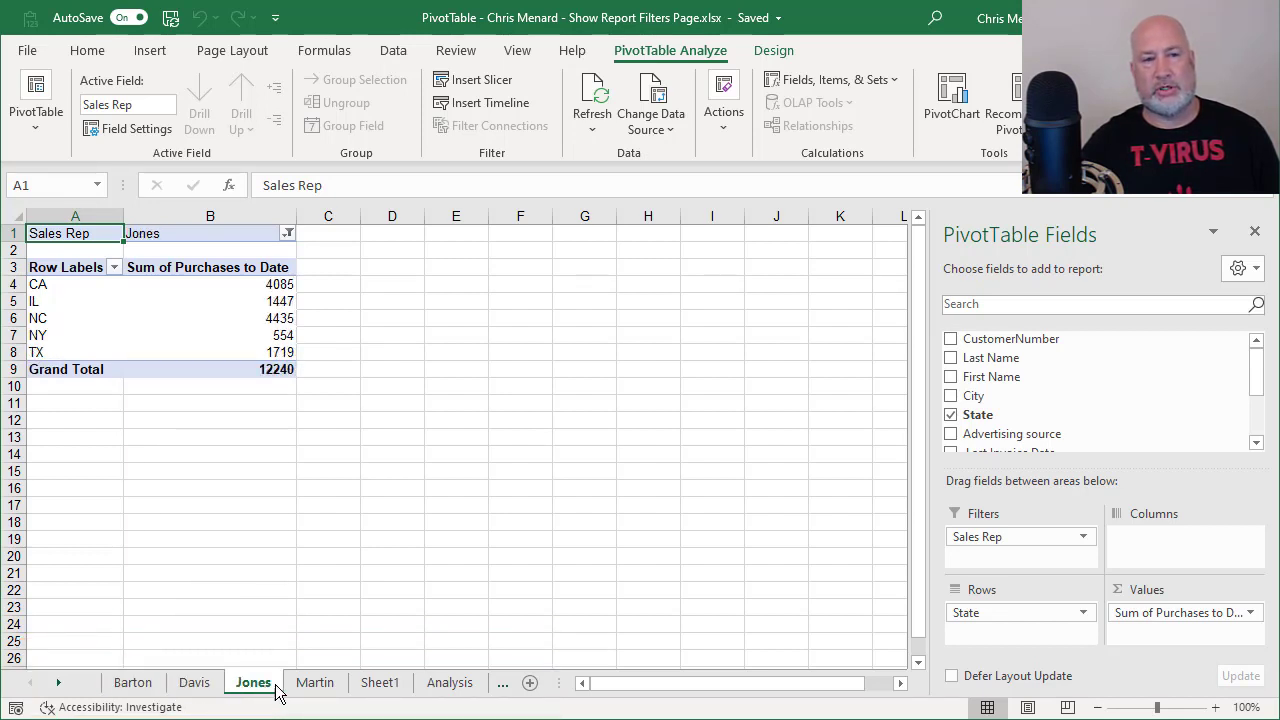
pyautogui.click(310, 688)
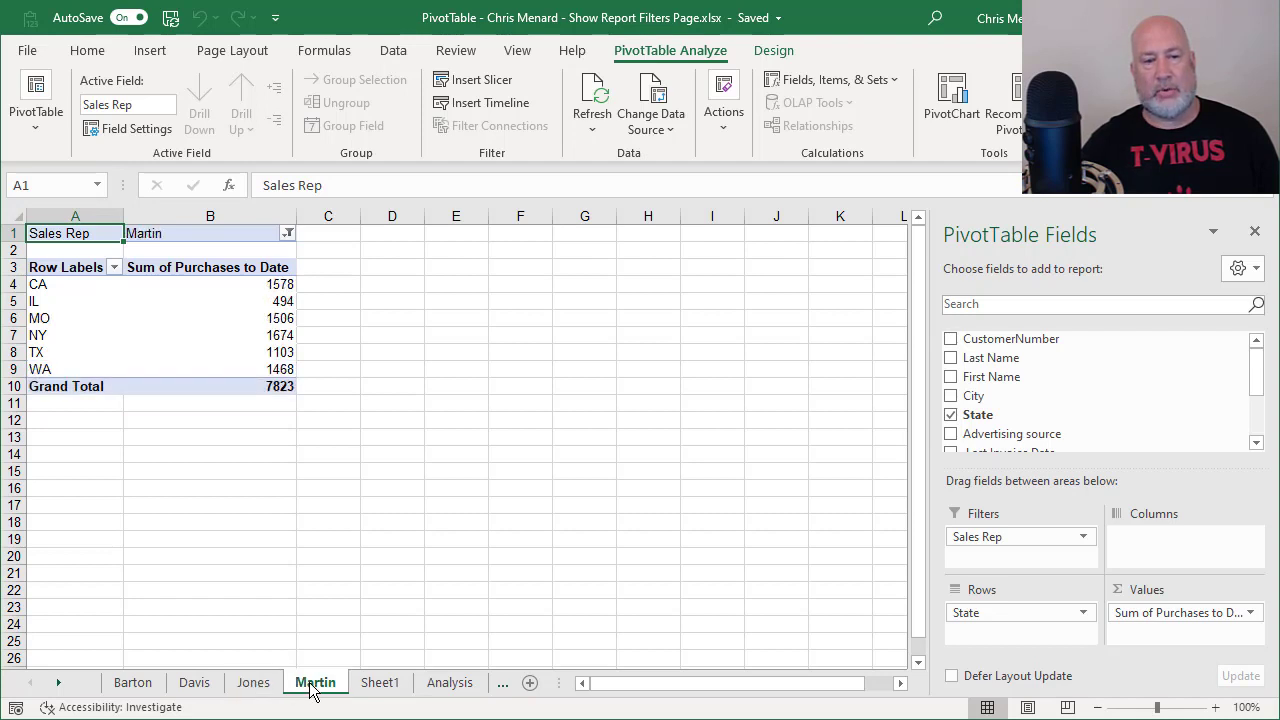
pyautogui.click(382, 688)
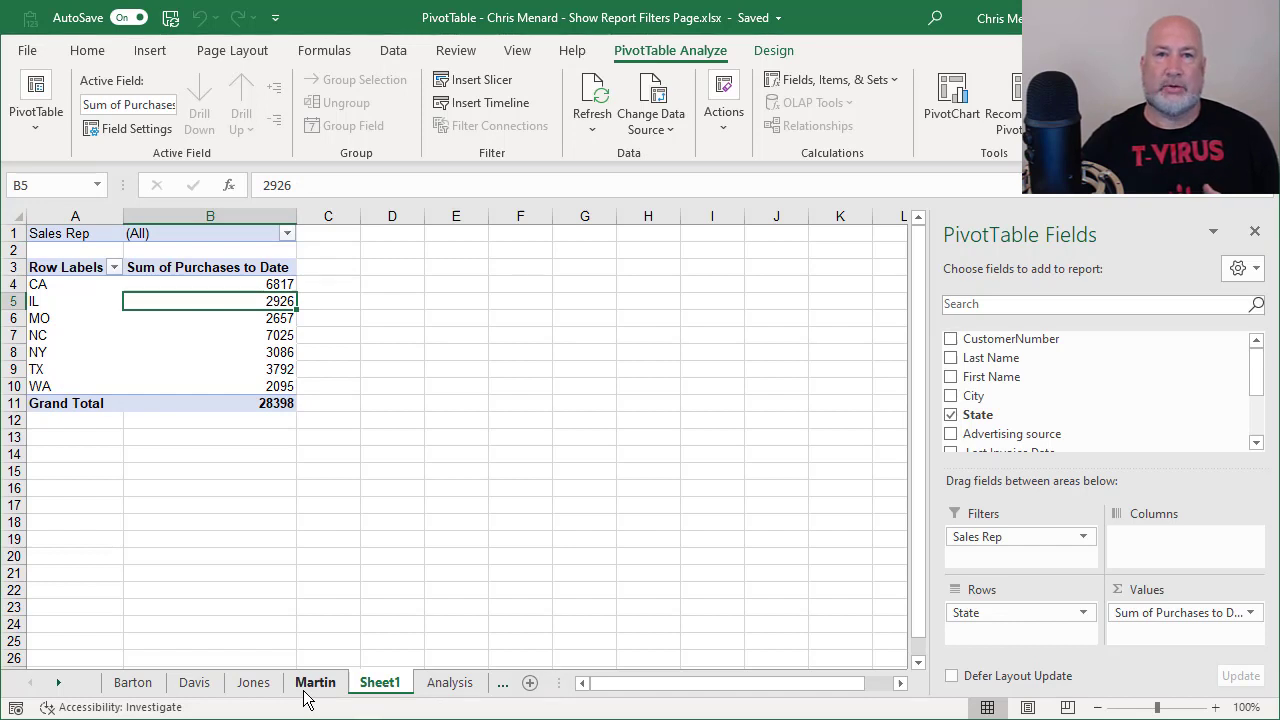
# Step: Delete the grouped Barton through Martin sheets, then reselect CA in the Sheet1 PivotTable
pyautogui.click(133, 686)
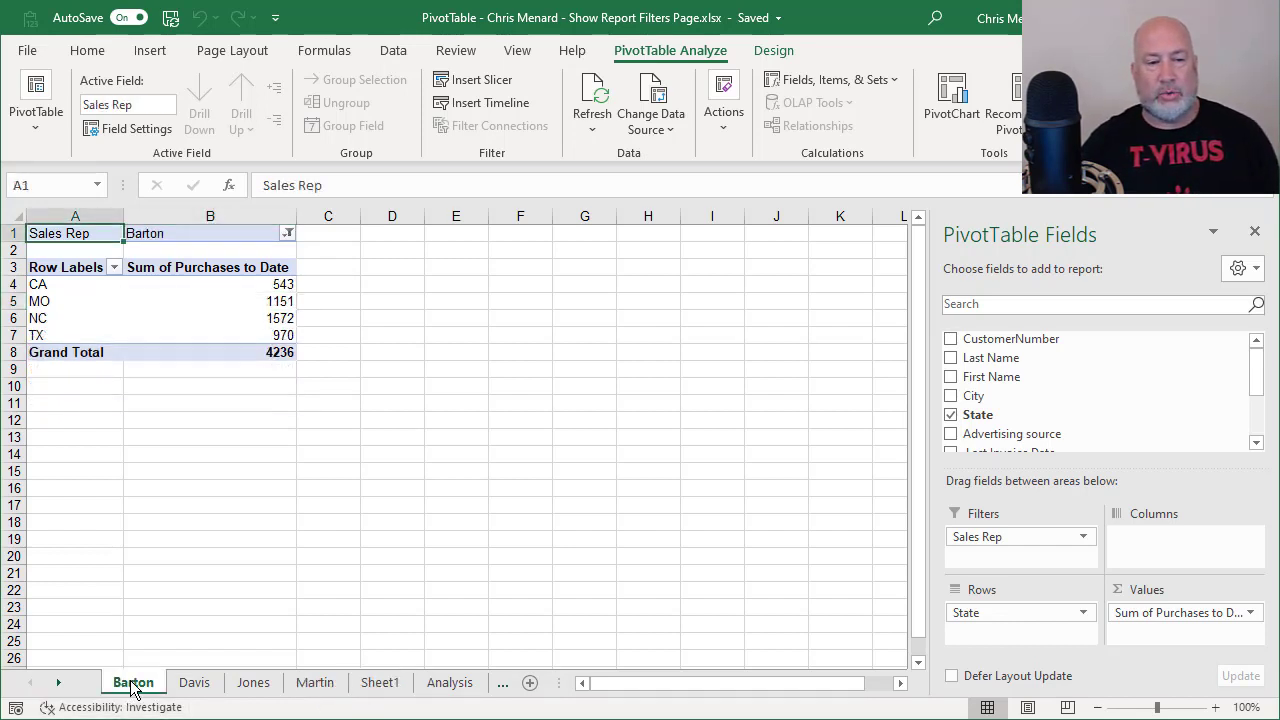
pyautogui.keyDown('shift'); pyautogui.click(315, 682); pyautogui.keyUp('shift')
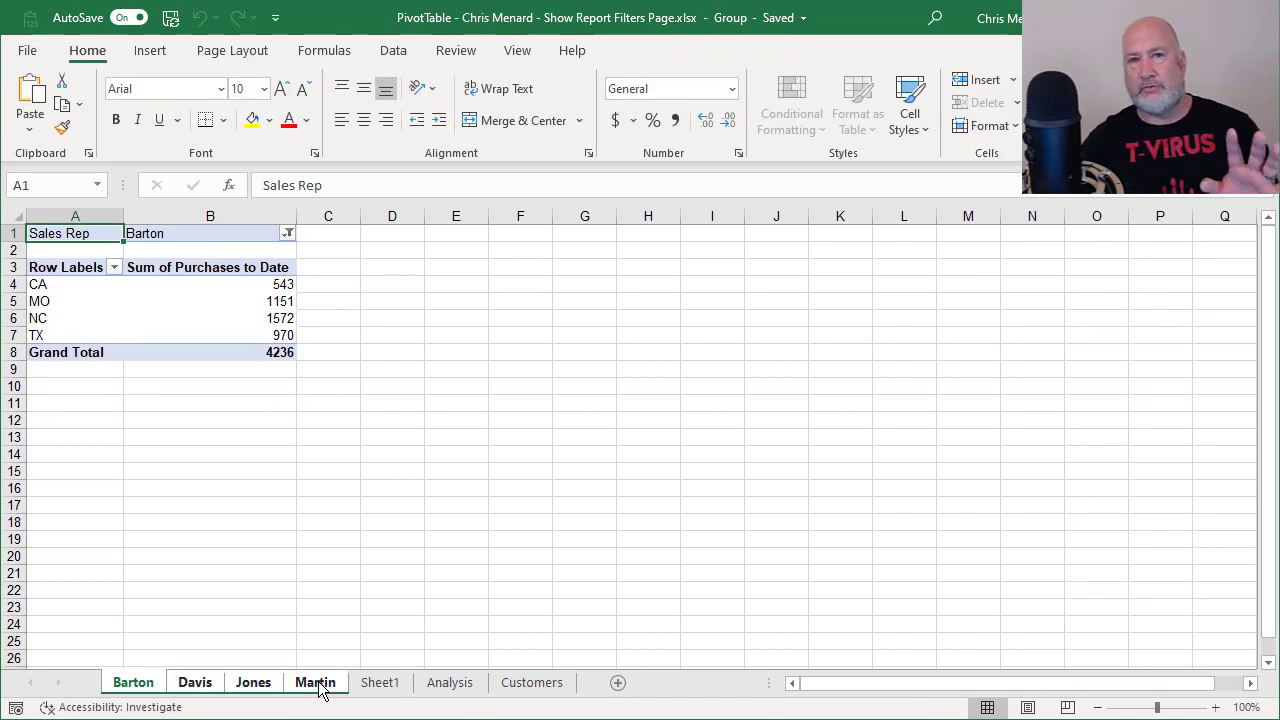
pyautogui.rightClick(318, 688)
pyautogui.click(375, 704)
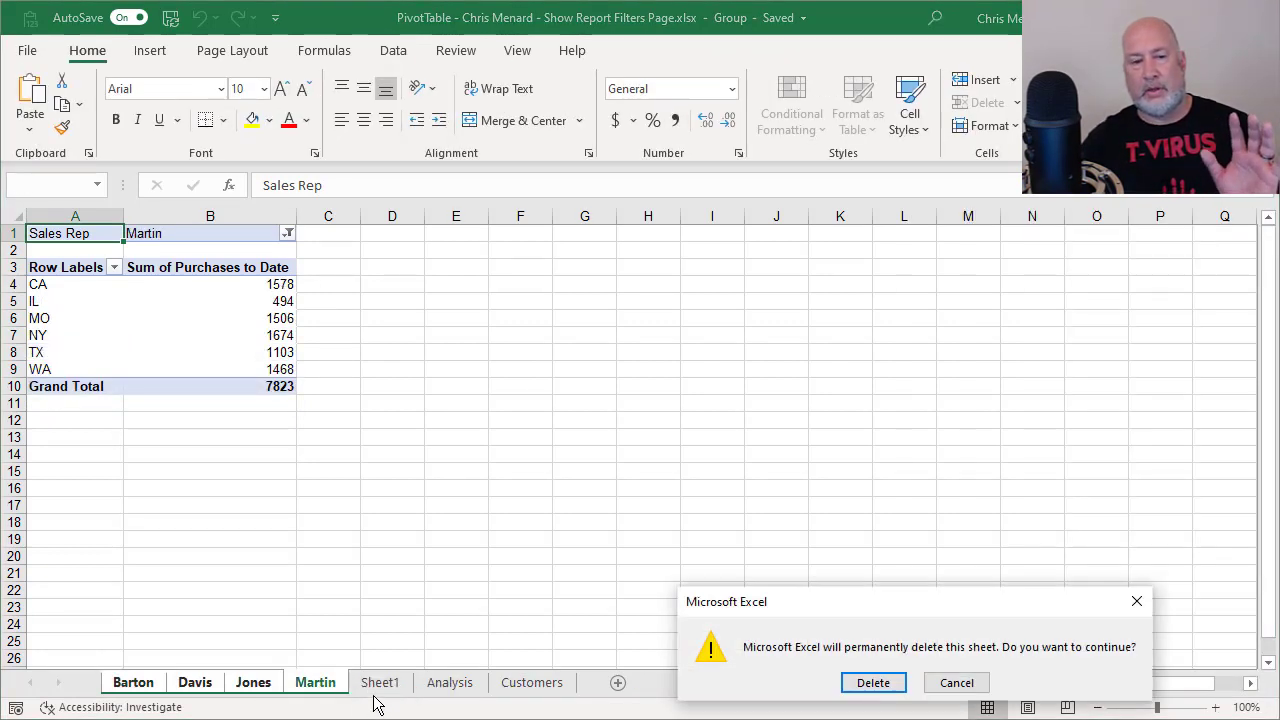
pyautogui.click(873, 684)
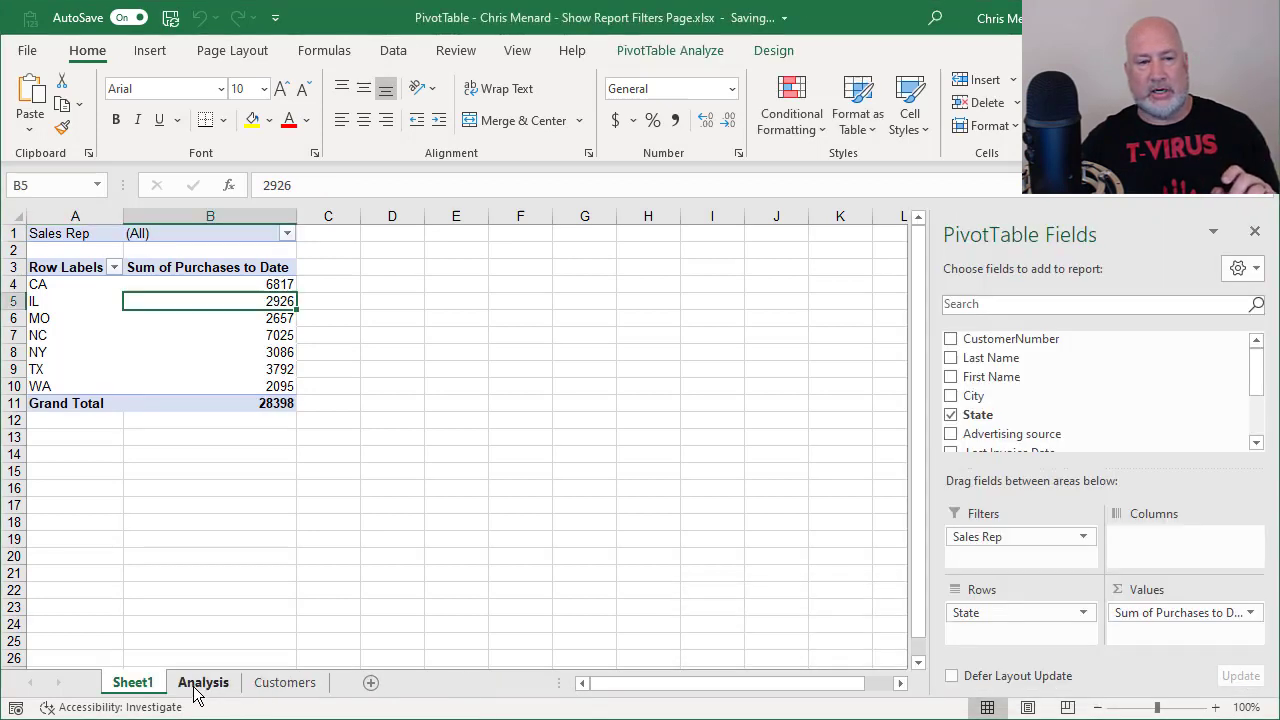
pyautogui.click(241, 283)
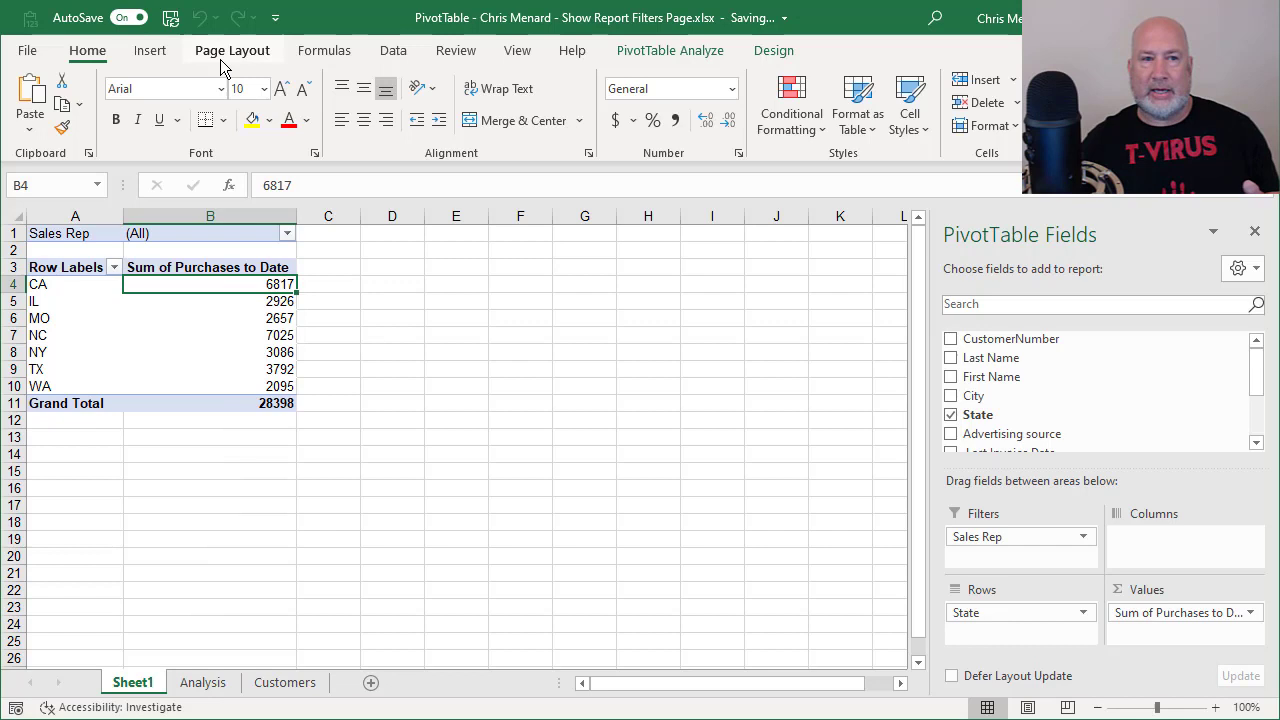
pyautogui.click(700, 58)
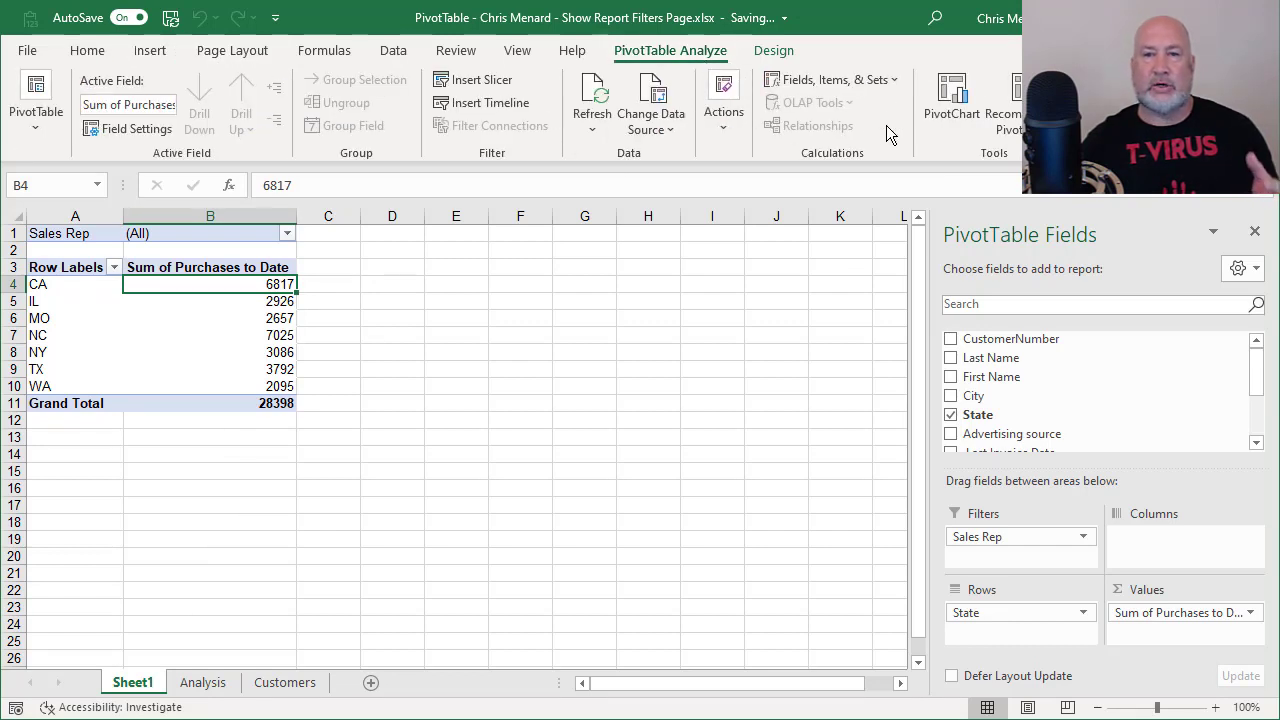
# Step: Insert a Clustered Column PivotChart of purchases by state and place it beside the table
pyautogui.click(953, 115)
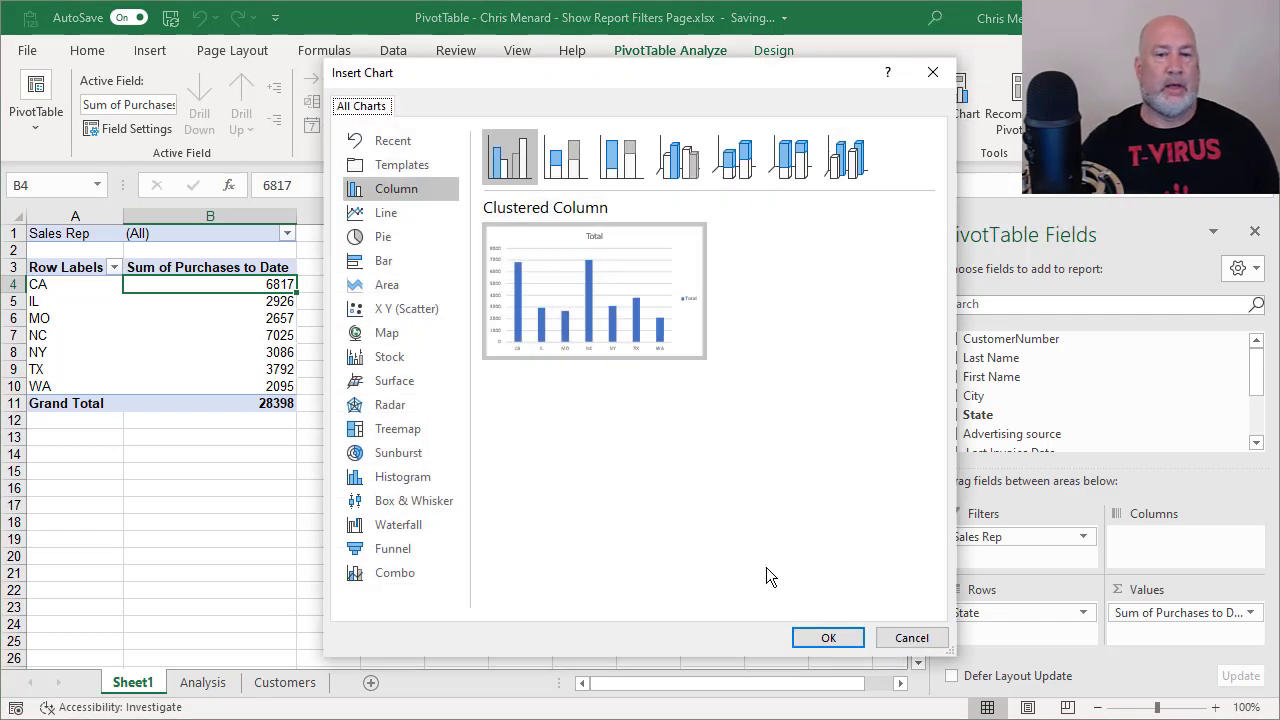
pyautogui.click(812, 636)
pyautogui.moveTo(674, 354); pyautogui.dragTo(753, 304)
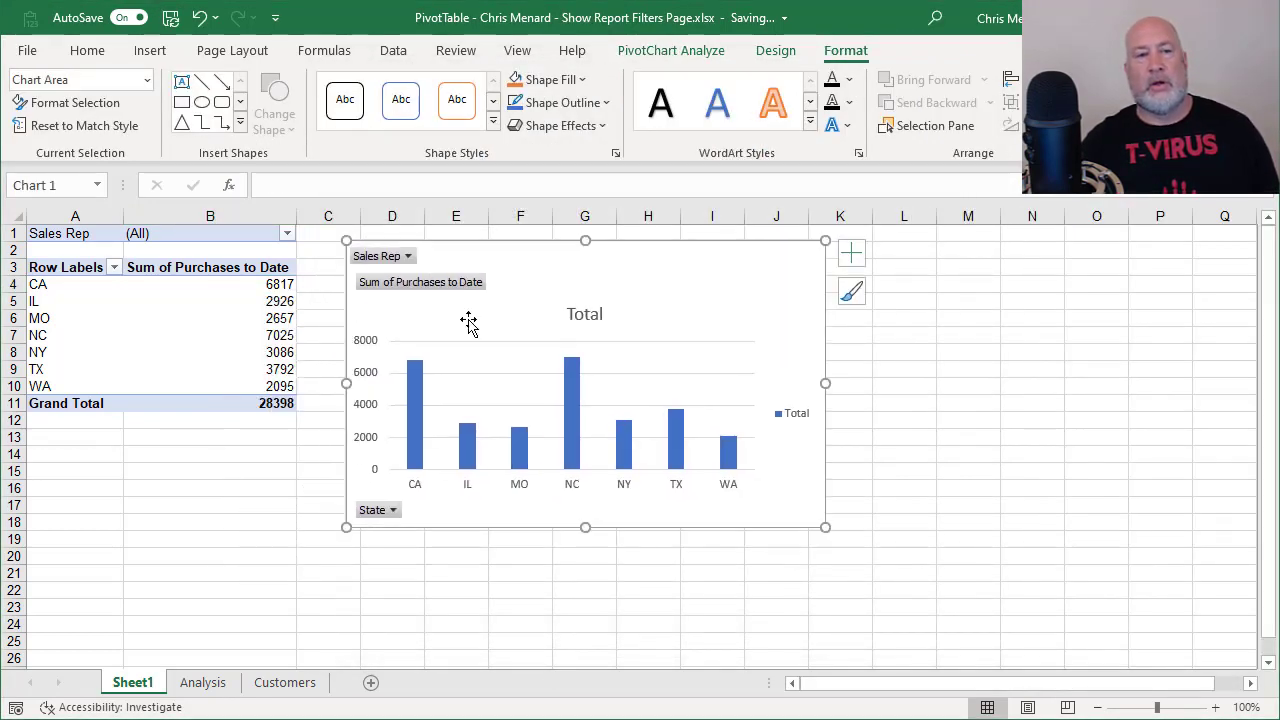
# Step: Reopen the PivotTable Options dropdown from the PivotTable Analyze commands
pyautogui.click(200, 288)
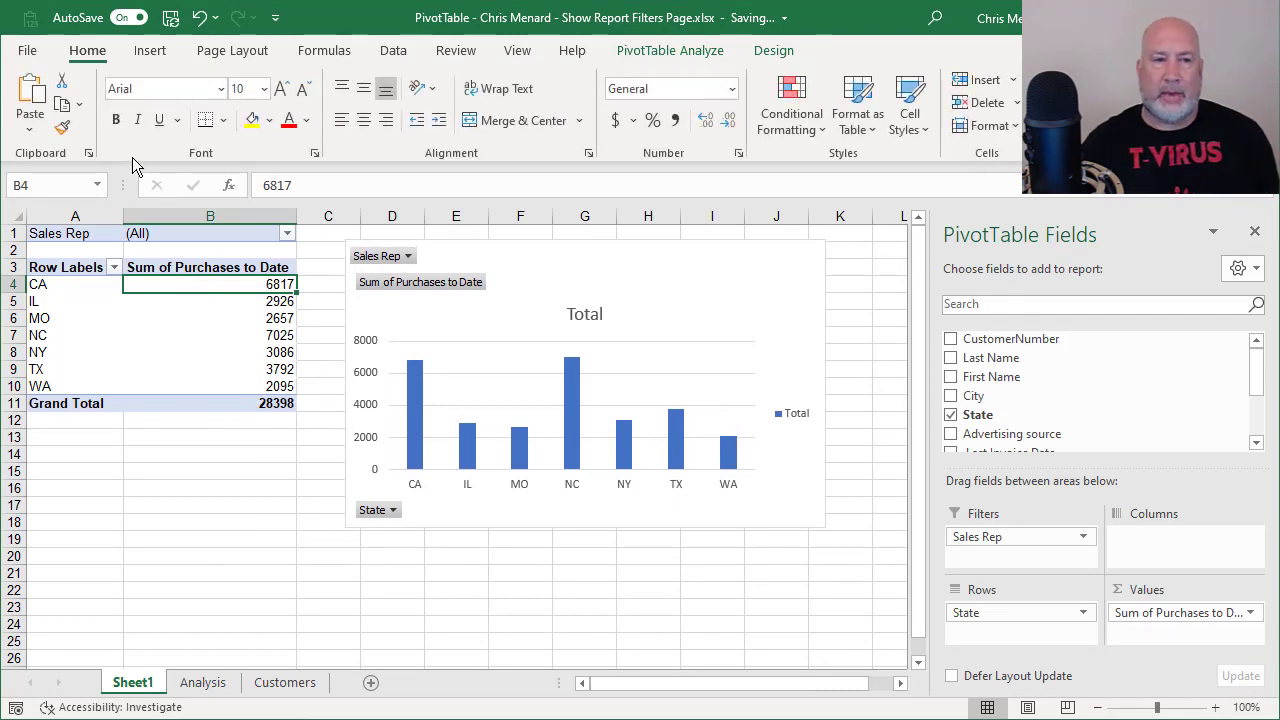
pyautogui.click(676, 51)
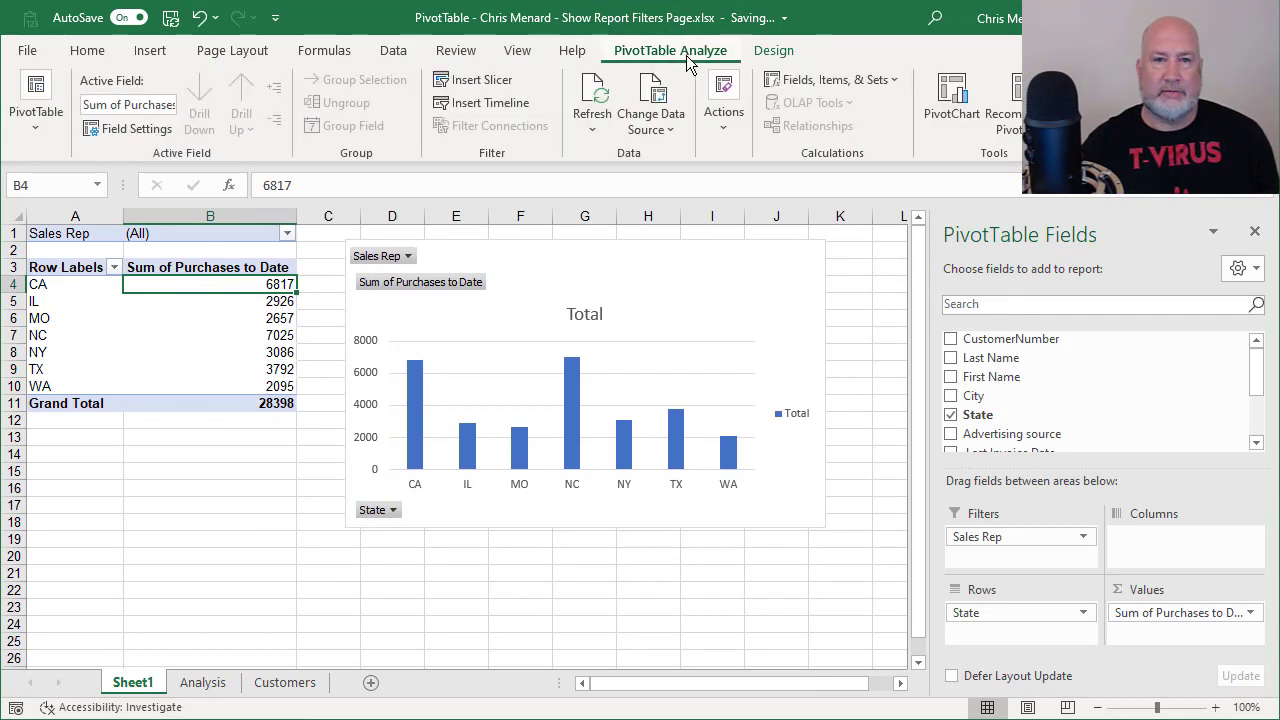
pyautogui.click(41, 142)
pyautogui.click(85, 223)
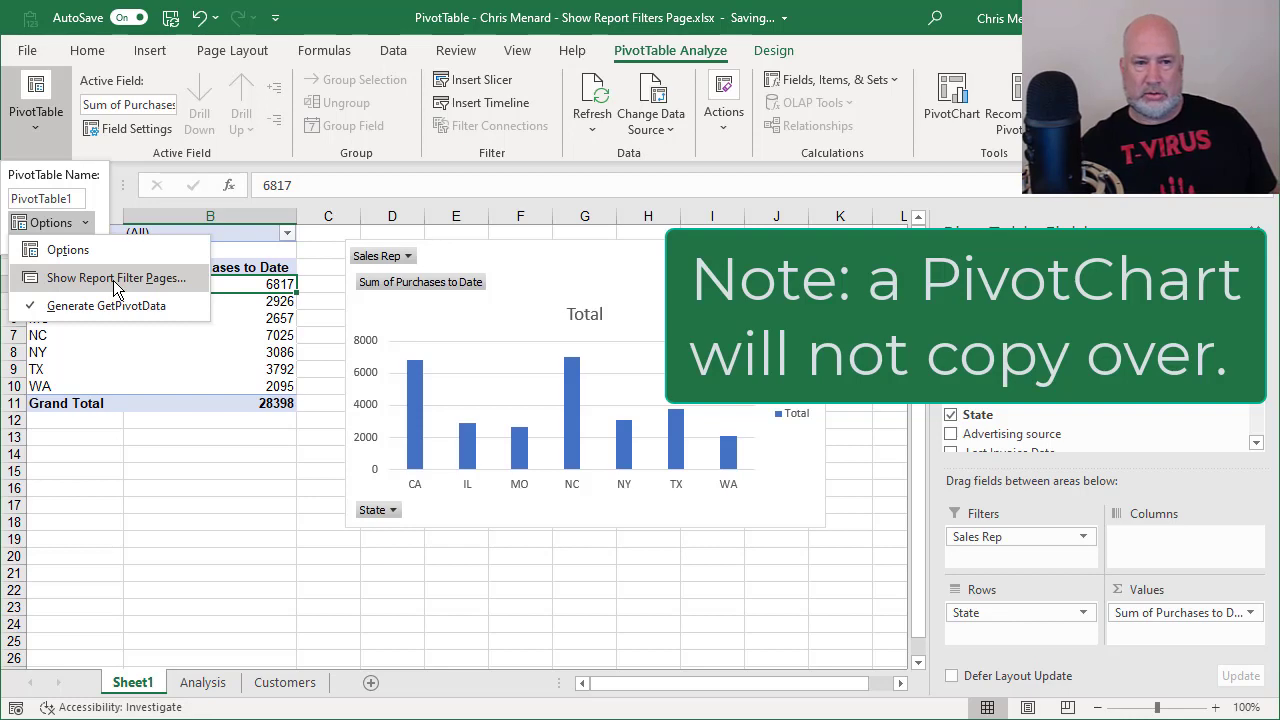
# Step: Regenerate the per-rep sheets by Sales Rep and review Davis, Jones, Martin and Barton
pyautogui.click(114, 279)
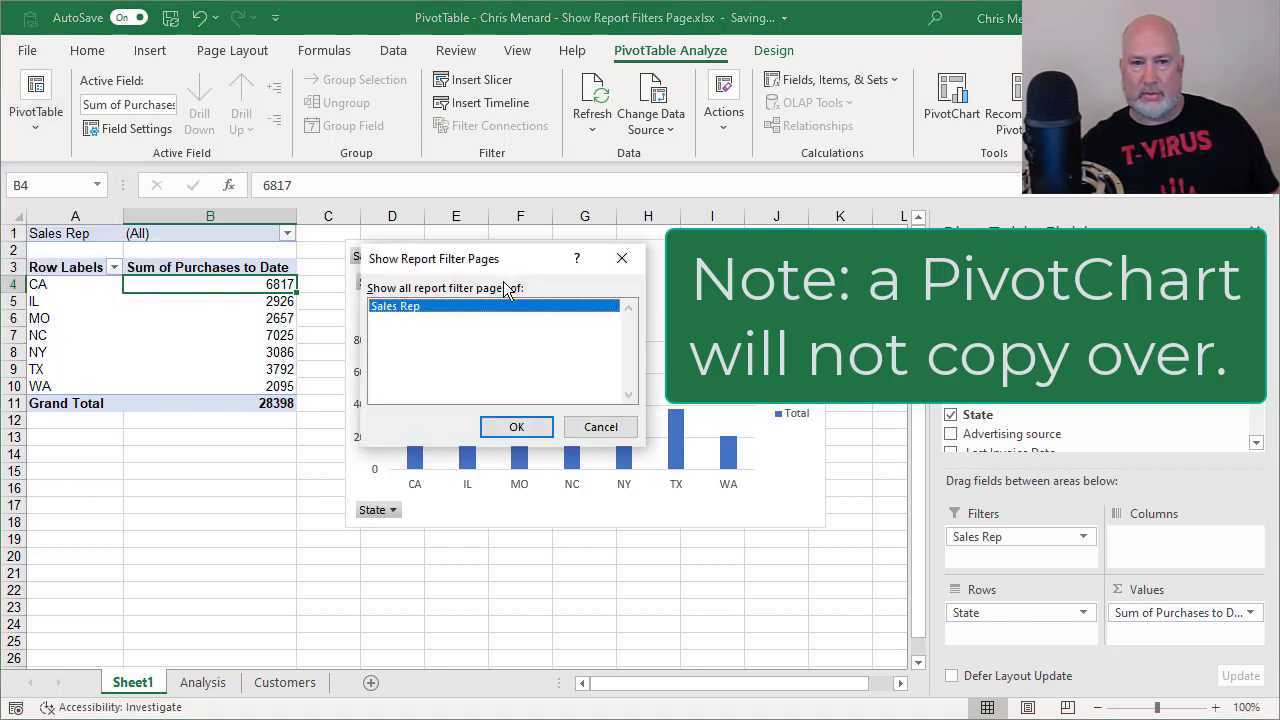
pyautogui.click(516, 427)
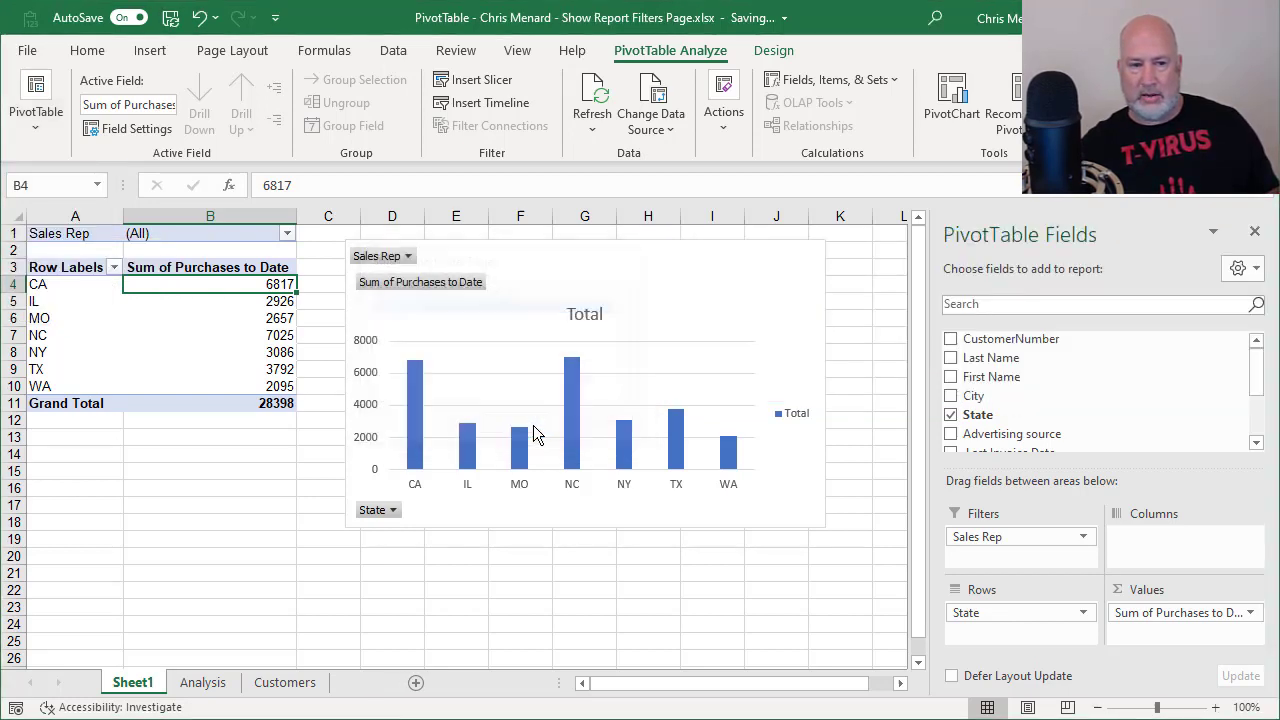
pyautogui.click(203, 684)
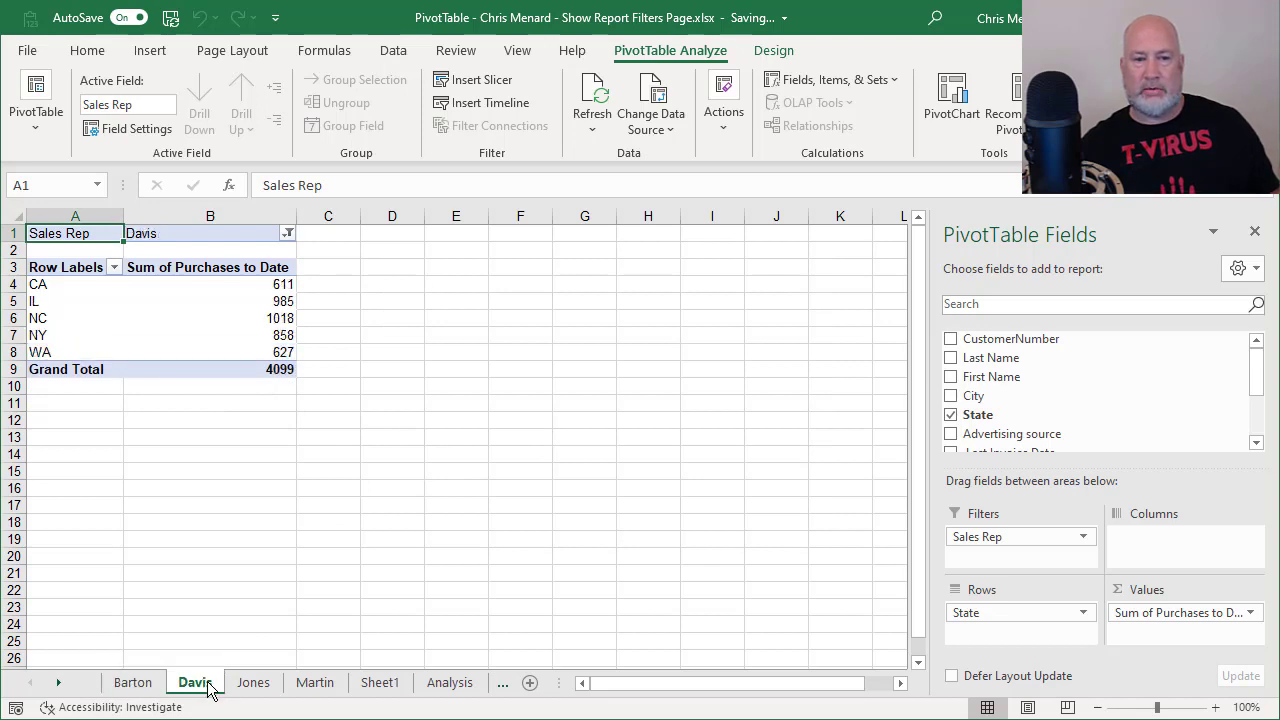
pyautogui.click(249, 685)
pyautogui.click(303, 685)
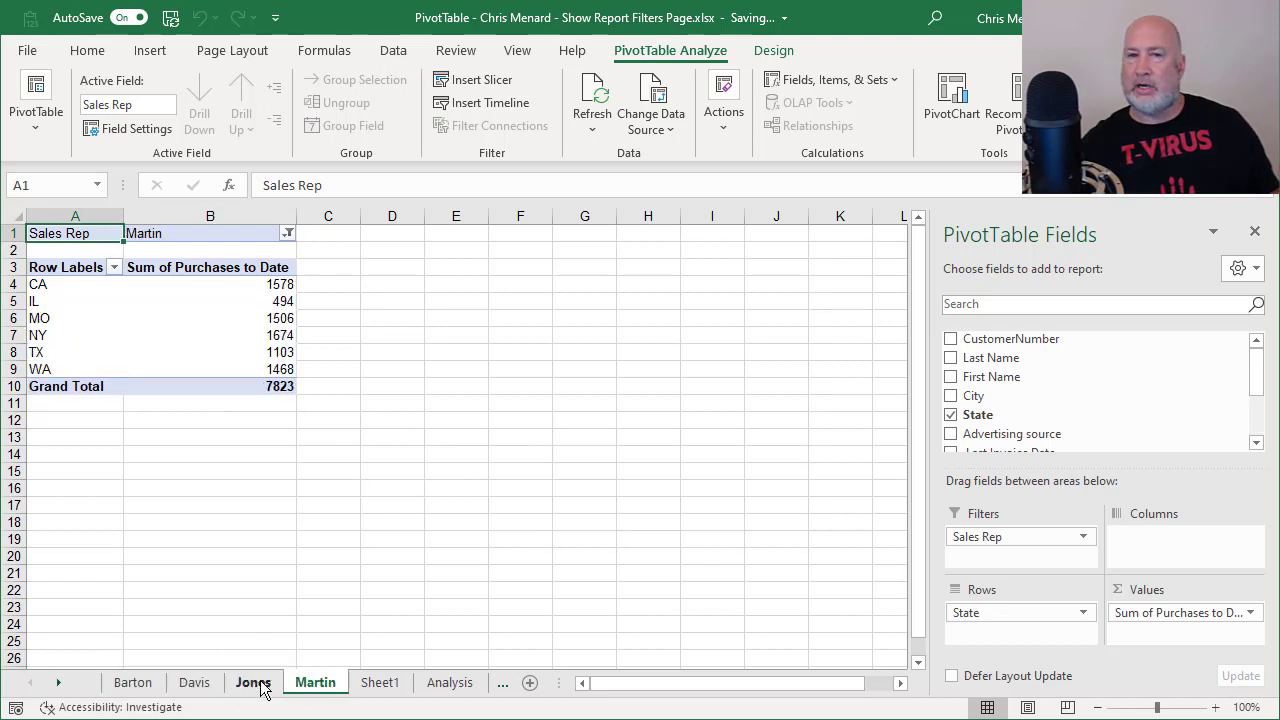
pyautogui.click(140, 688)
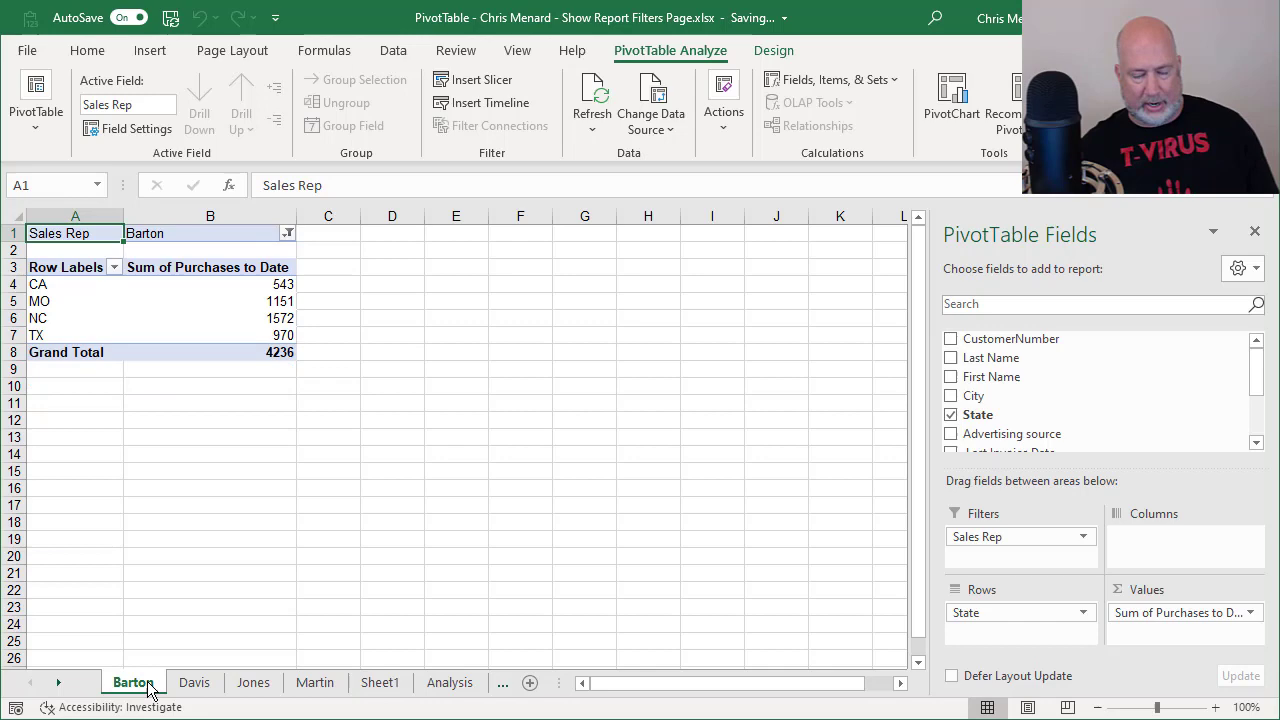
# Step: Delete the grouped Barton, Davis, Jones and Martin sheets
pyautogui.keyDown('shift'); pyautogui.click(314, 685); pyautogui.keyUp('shift')
pyautogui.rightClick(310, 685)
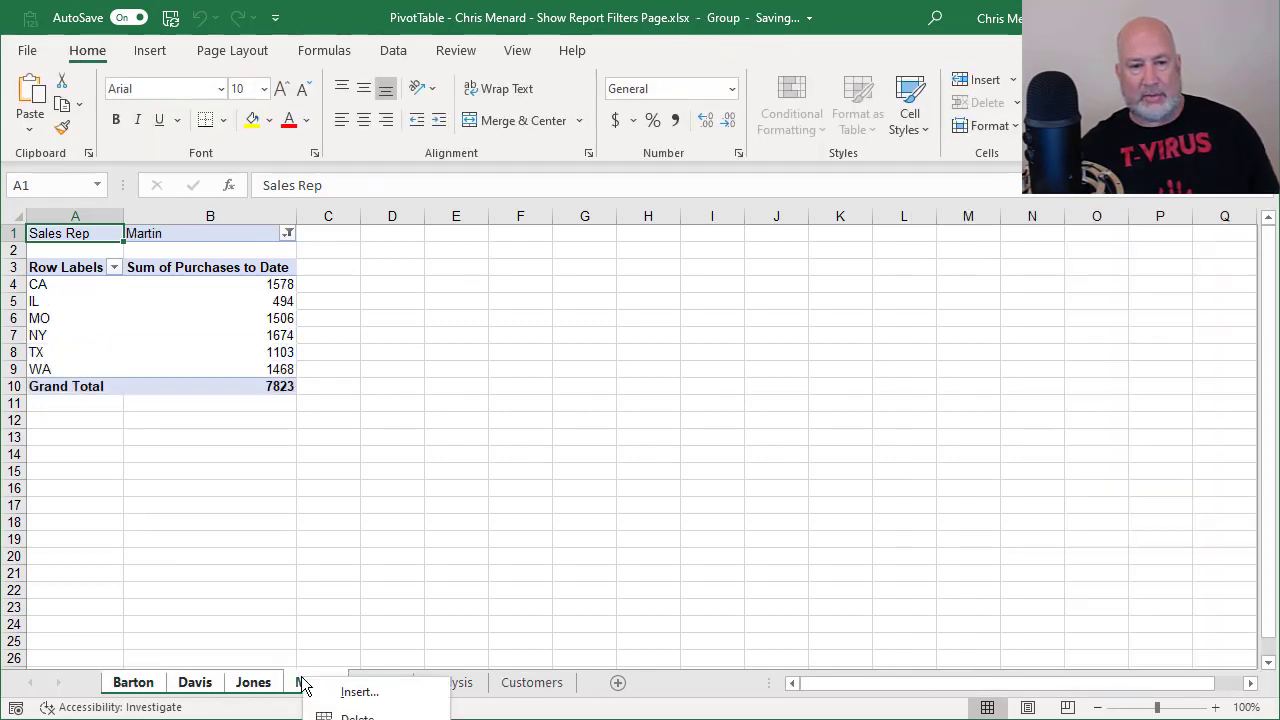
pyautogui.click(357, 716)
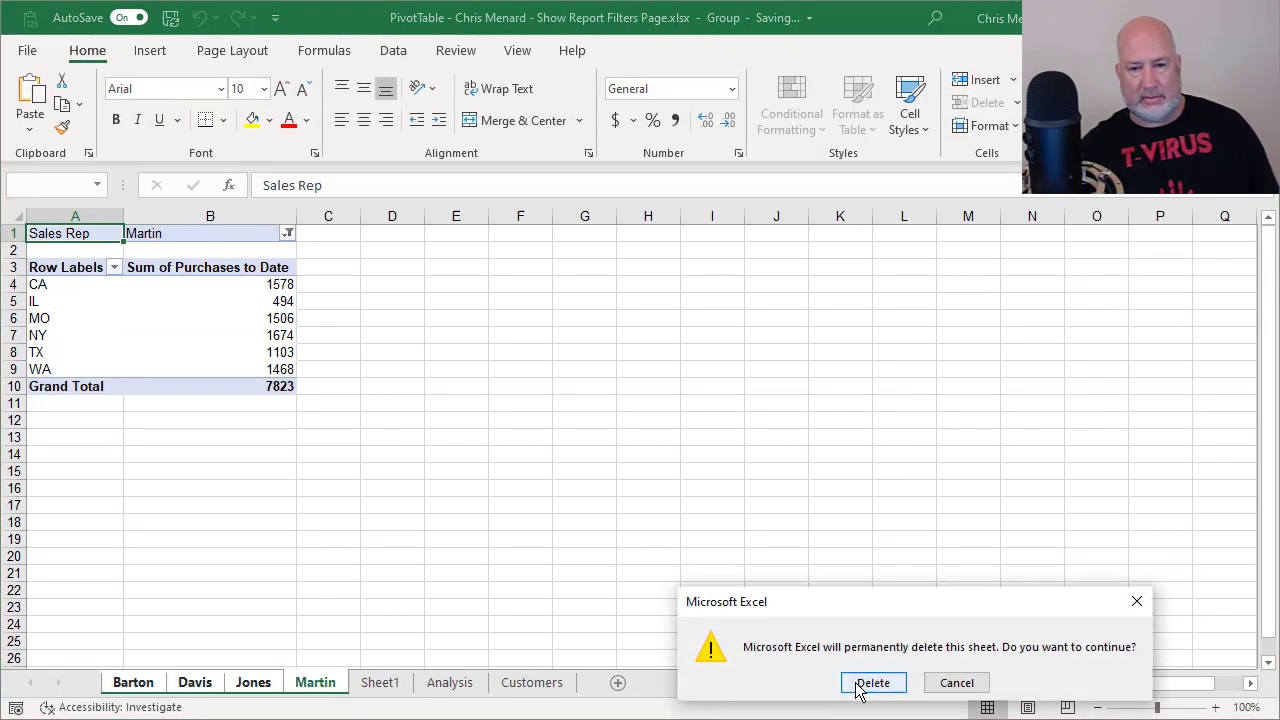
pyautogui.click(871, 680)
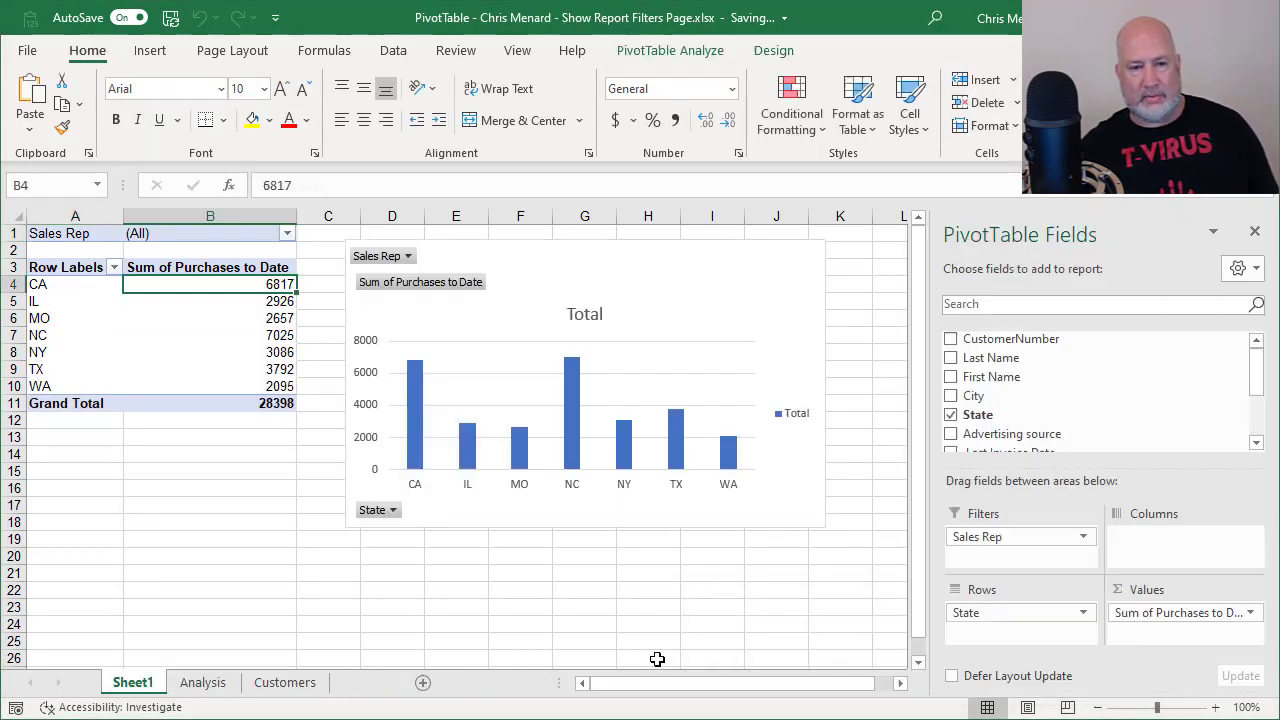
# Step: Remove the pivot chart from Sheet1
pyautogui.click(521, 266)
pyautogui.press('Delete')
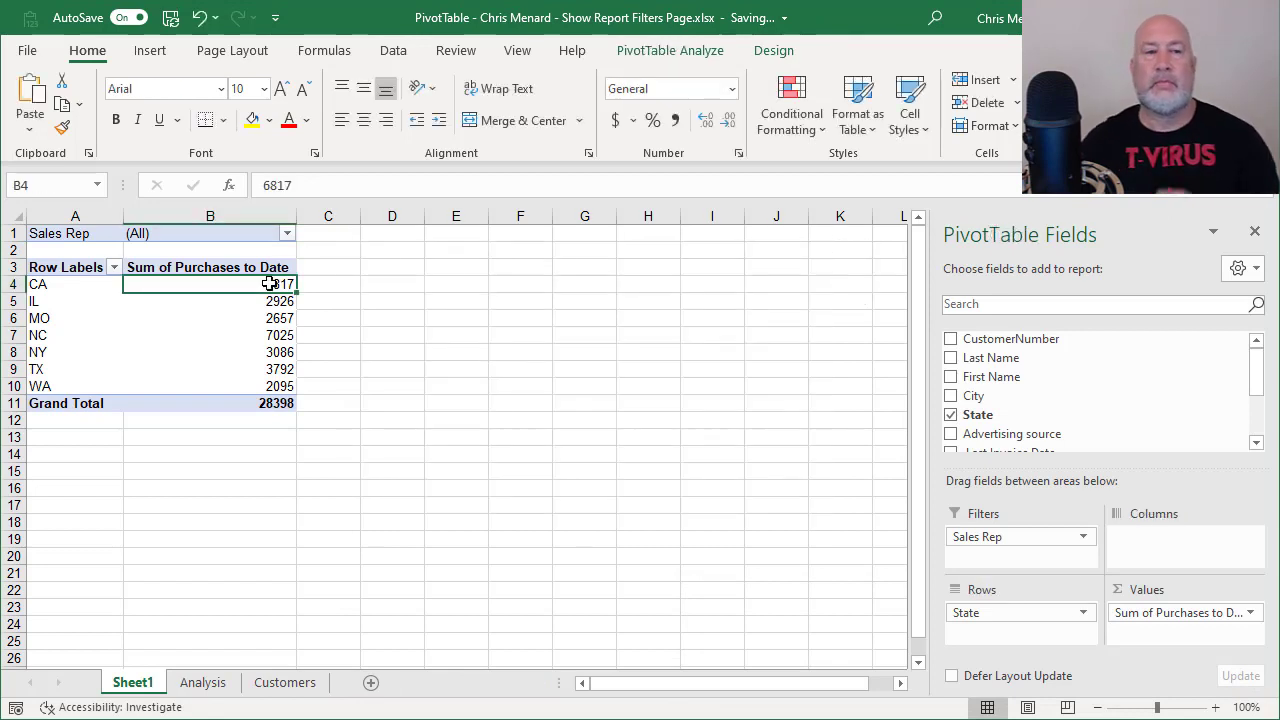
pyautogui.moveTo(269, 284)
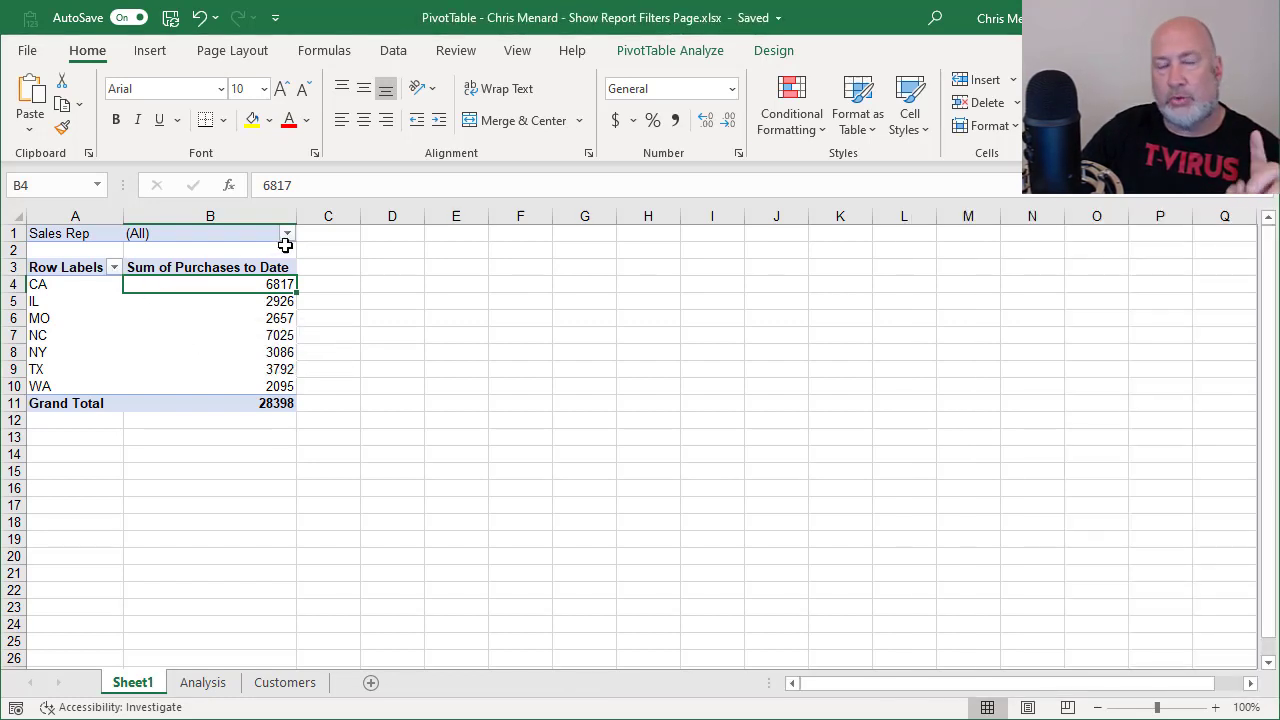
# Step: Check the State row filter on Sheet1's pivot, then narrow the Excel window
pyautogui.click(225, 300)
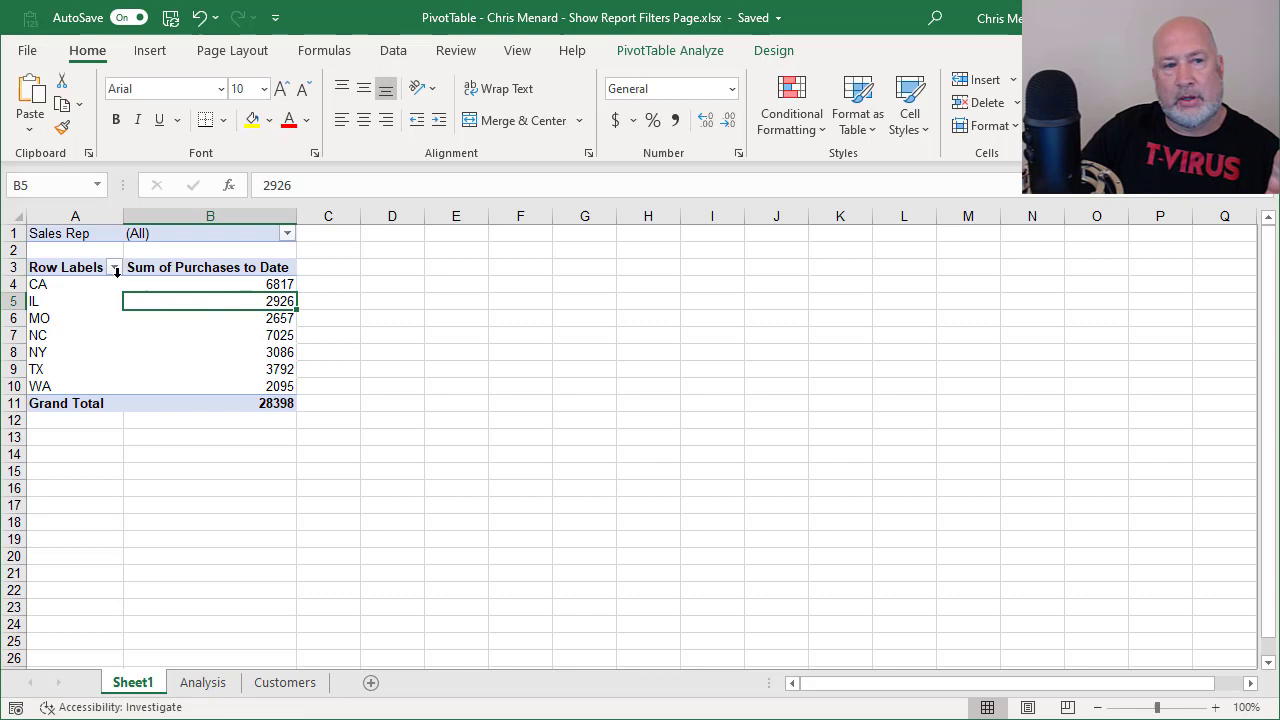
pyautogui.click(115, 270)
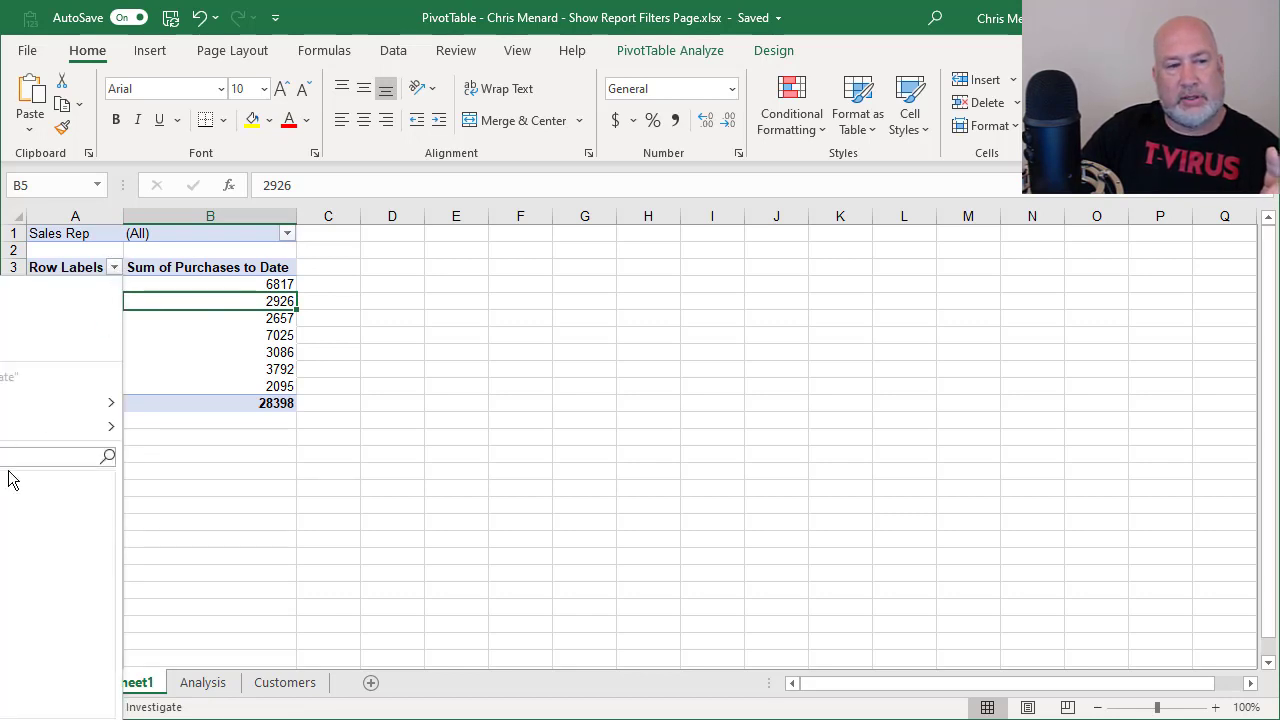
pyautogui.click(219, 369)
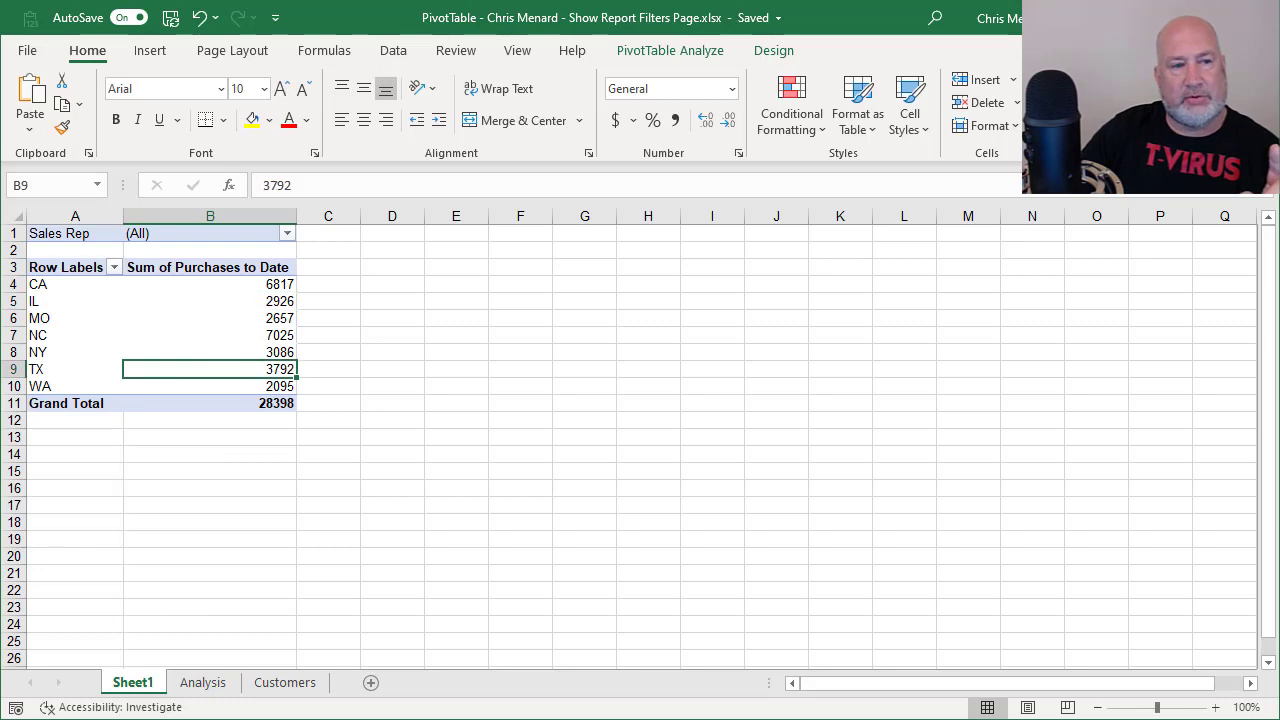
pyautogui.moveTo(0, 300); pyautogui.dragTo(177, 300)
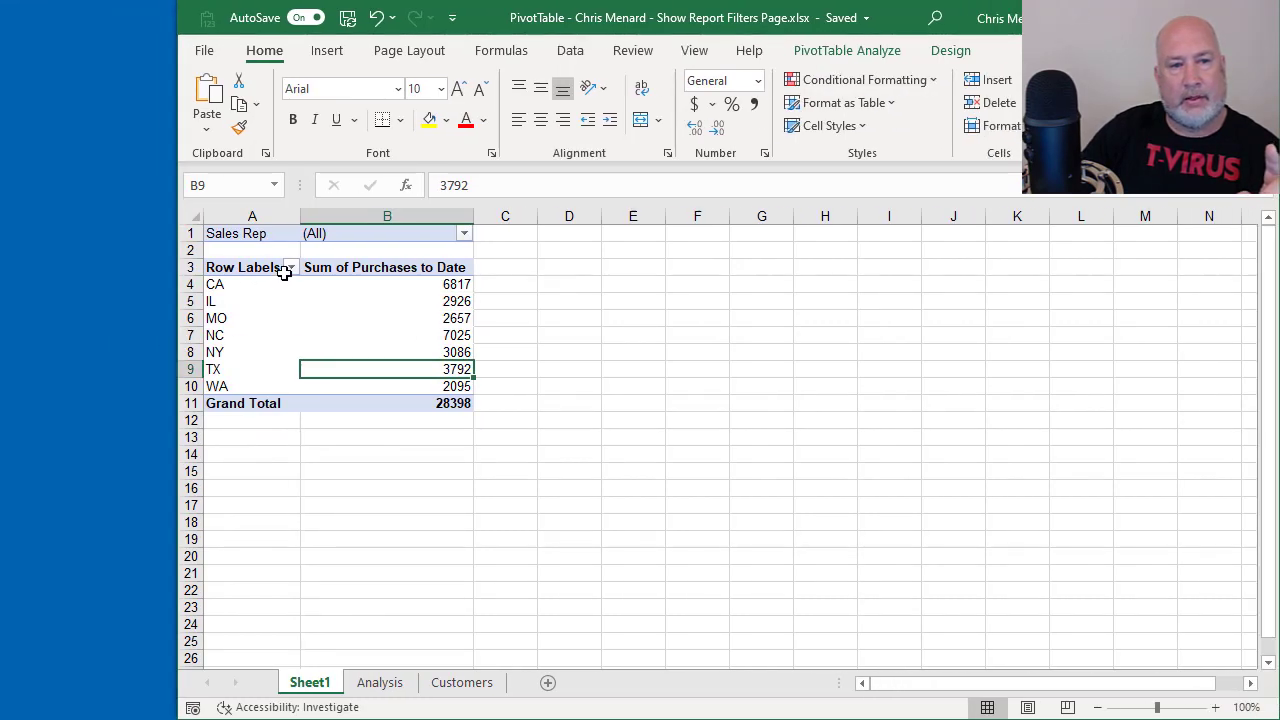
# Step: Filter the pivot's states to CA, MO, NC and NY, giving a 19585 Grand Total
pyautogui.click(290, 268)
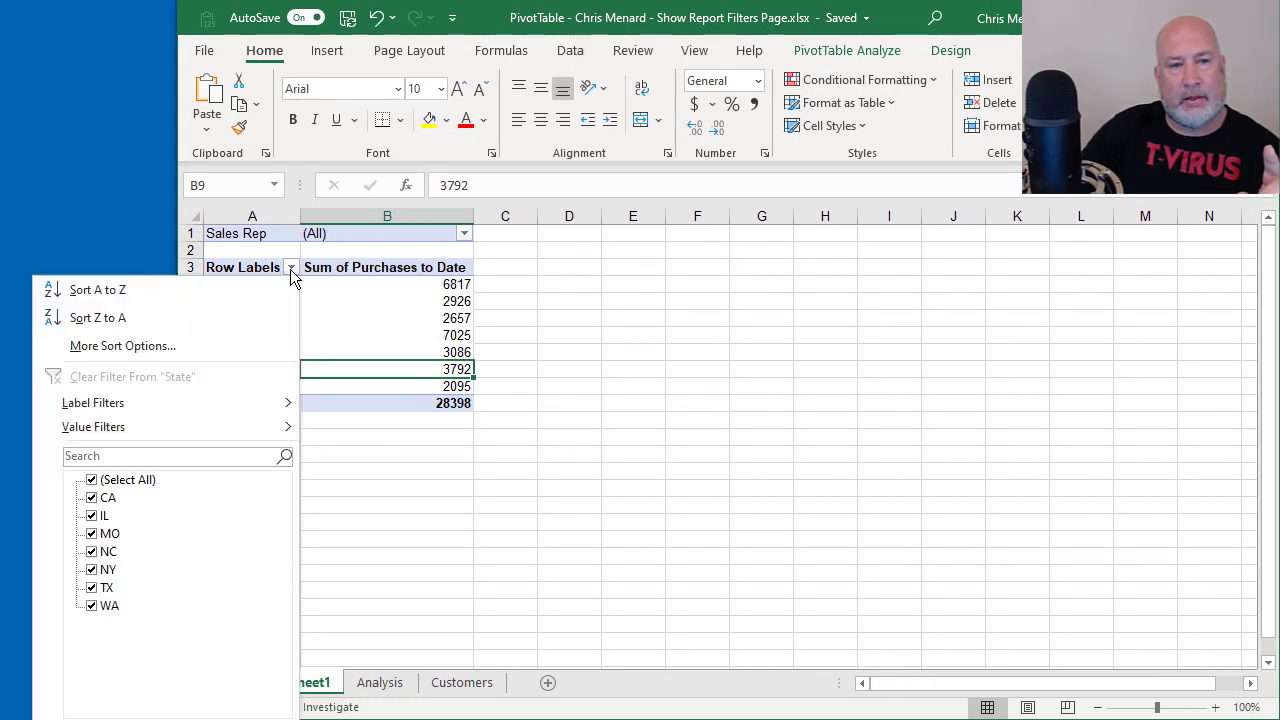
pyautogui.click(92, 499)
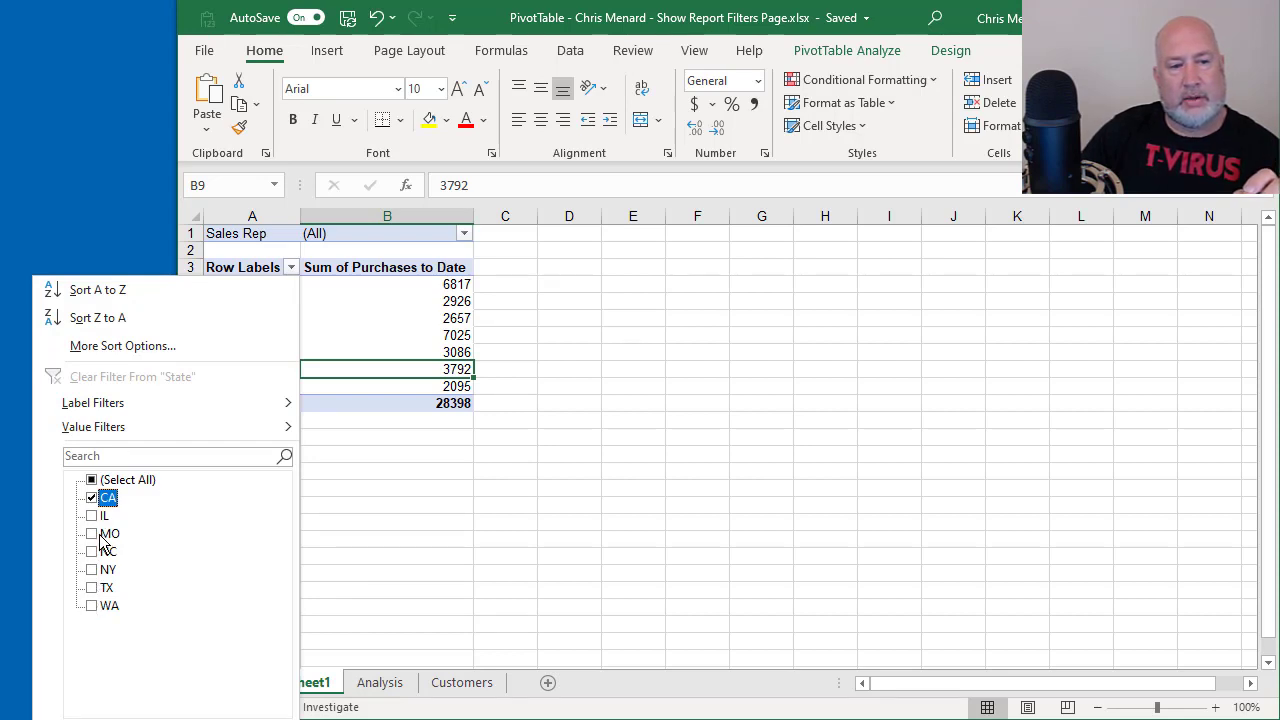
pyautogui.click(95, 534)
pyautogui.click(95, 552)
pyautogui.click(95, 570)
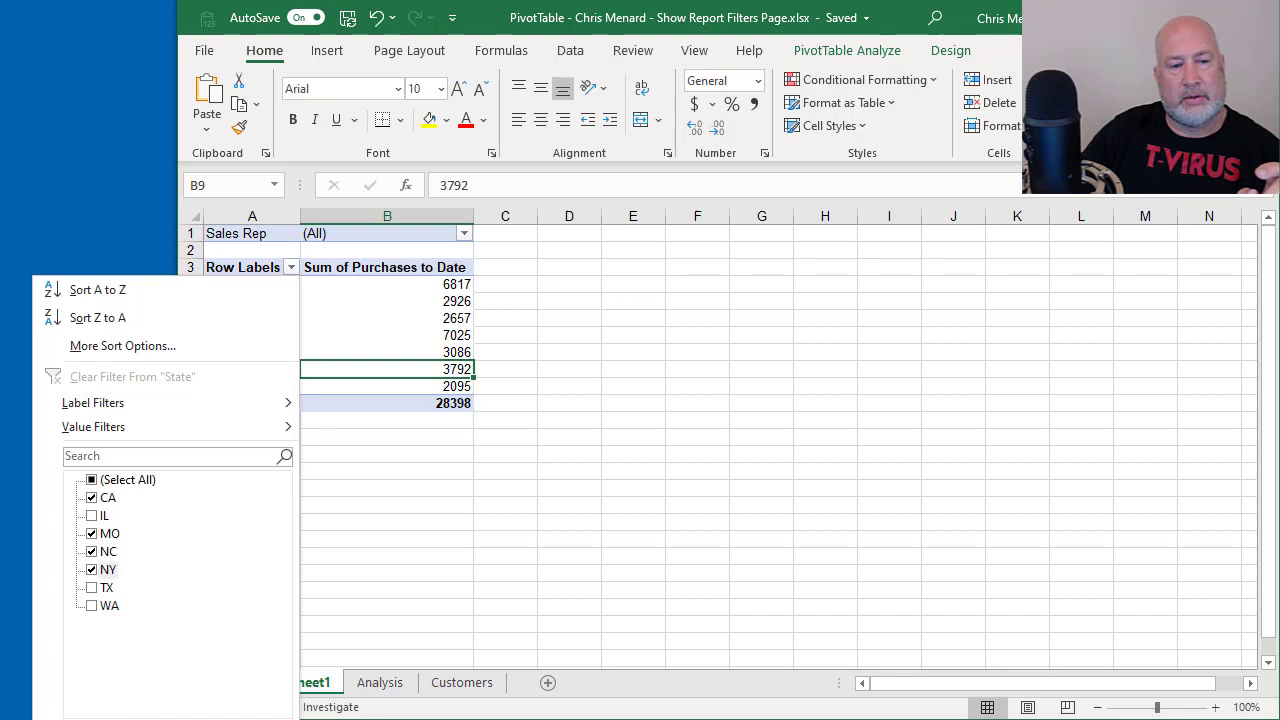
pyautogui.press('Return')
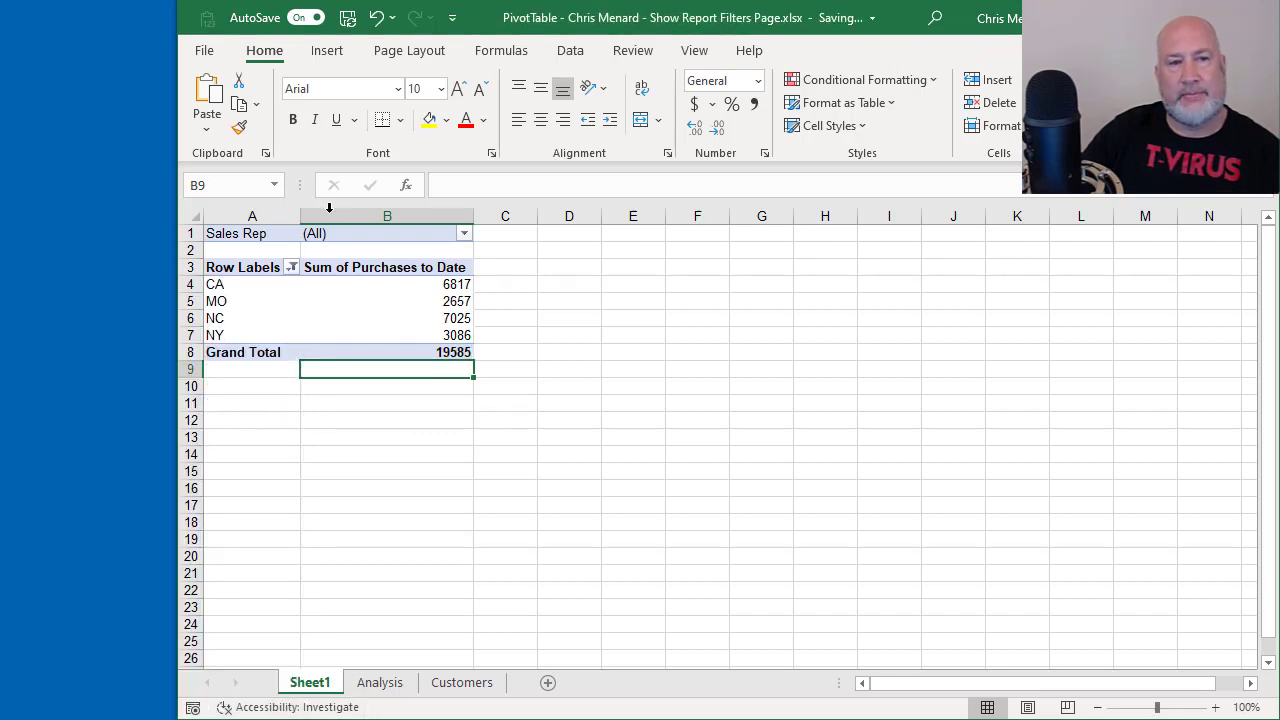
pyautogui.click(408, 268)
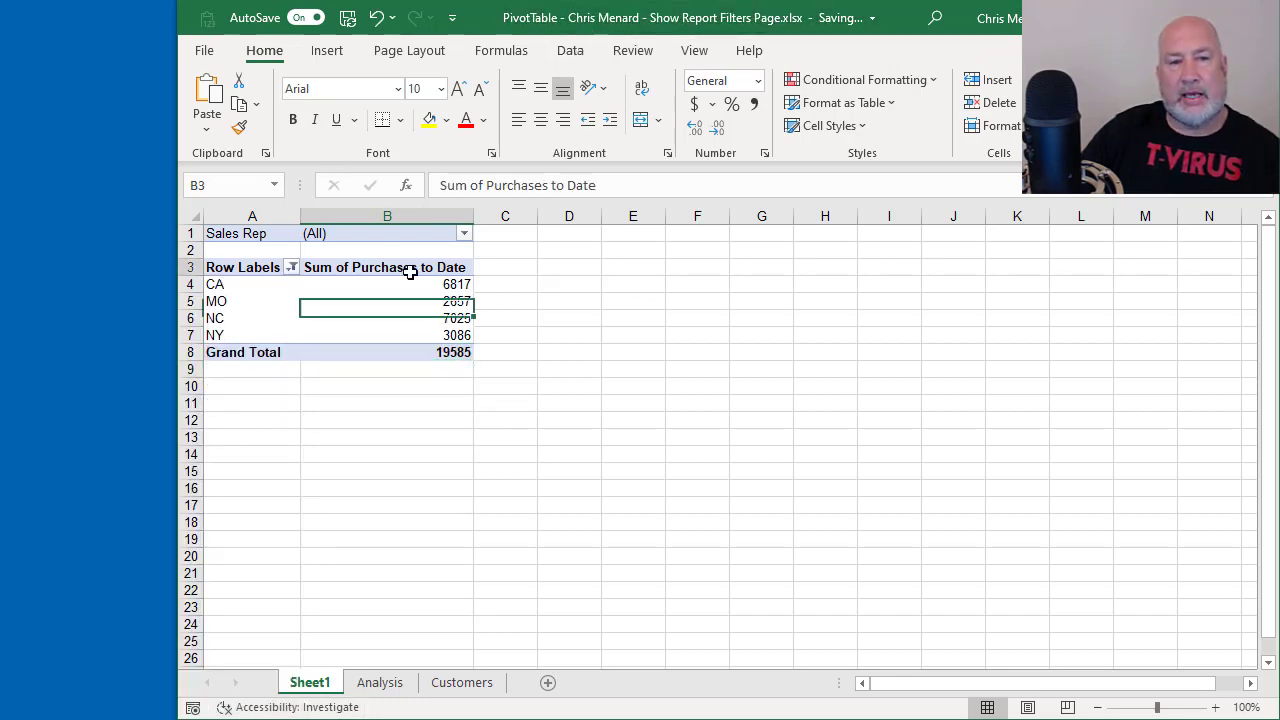
pyautogui.click(843, 53)
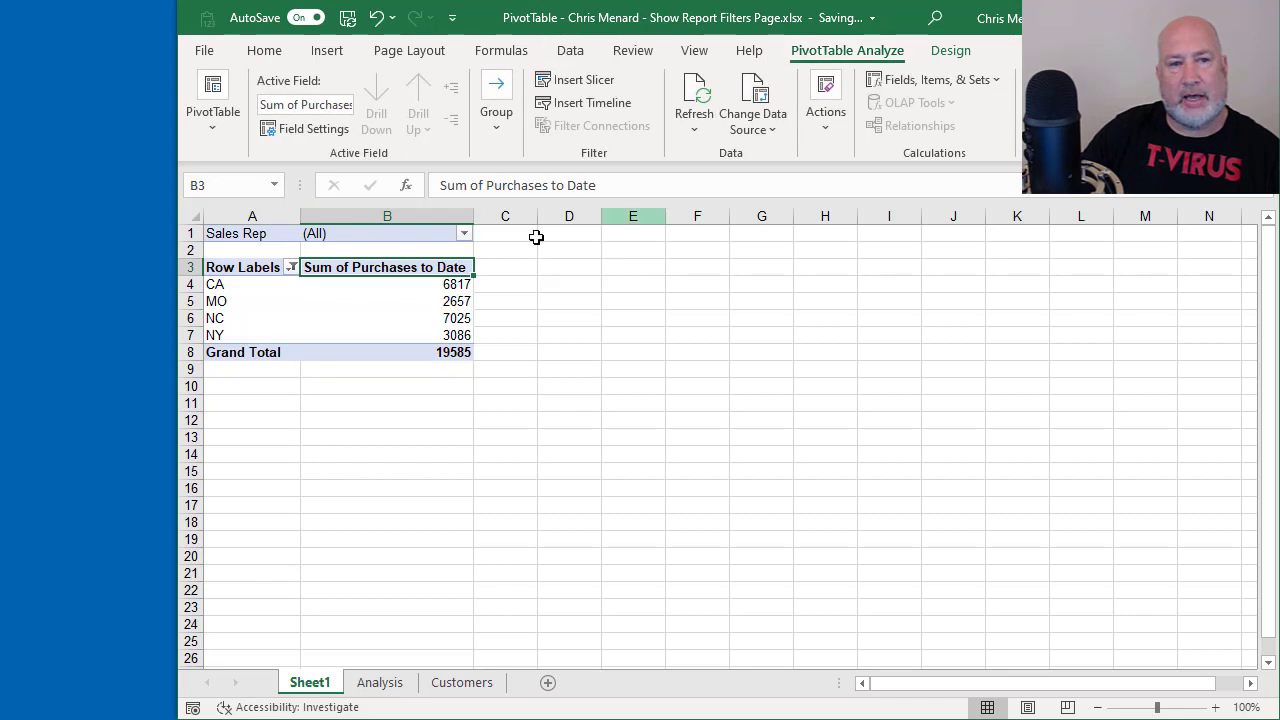
# Step: Split the filtered pivot into one sheet per Sales Rep with Show Report Filter Pages
pyautogui.click(220, 128)
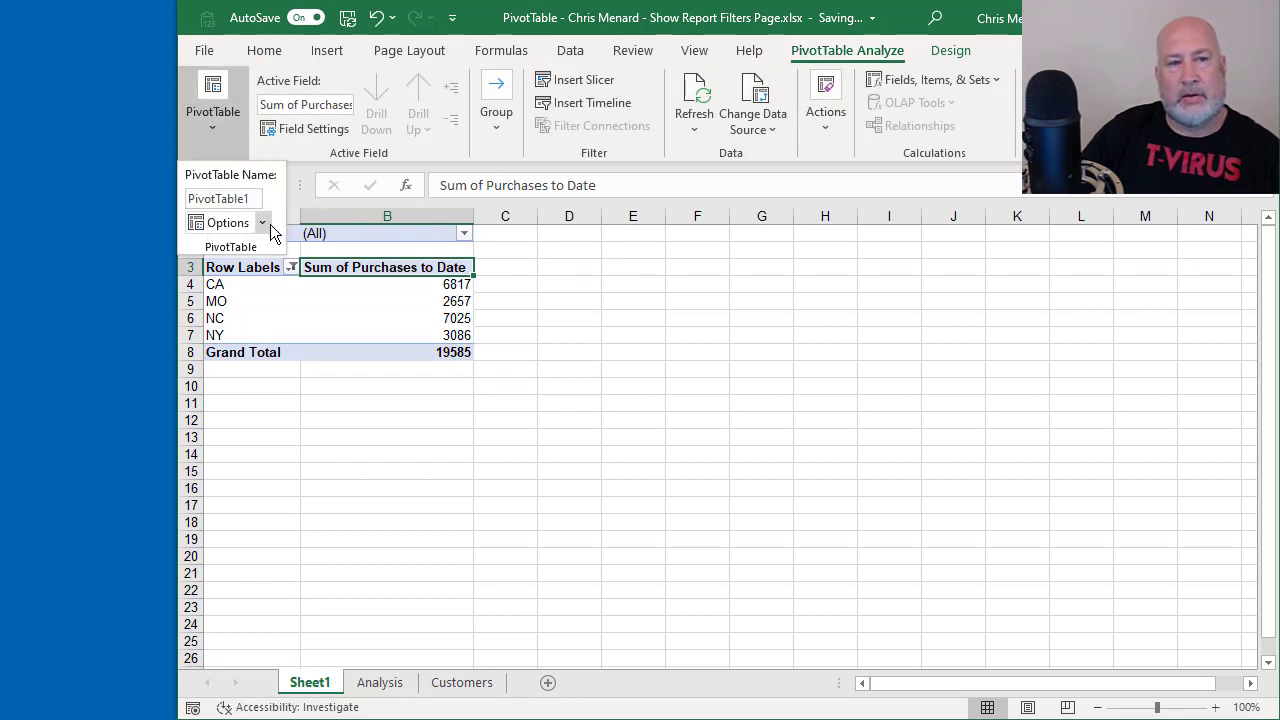
pyautogui.click(266, 224)
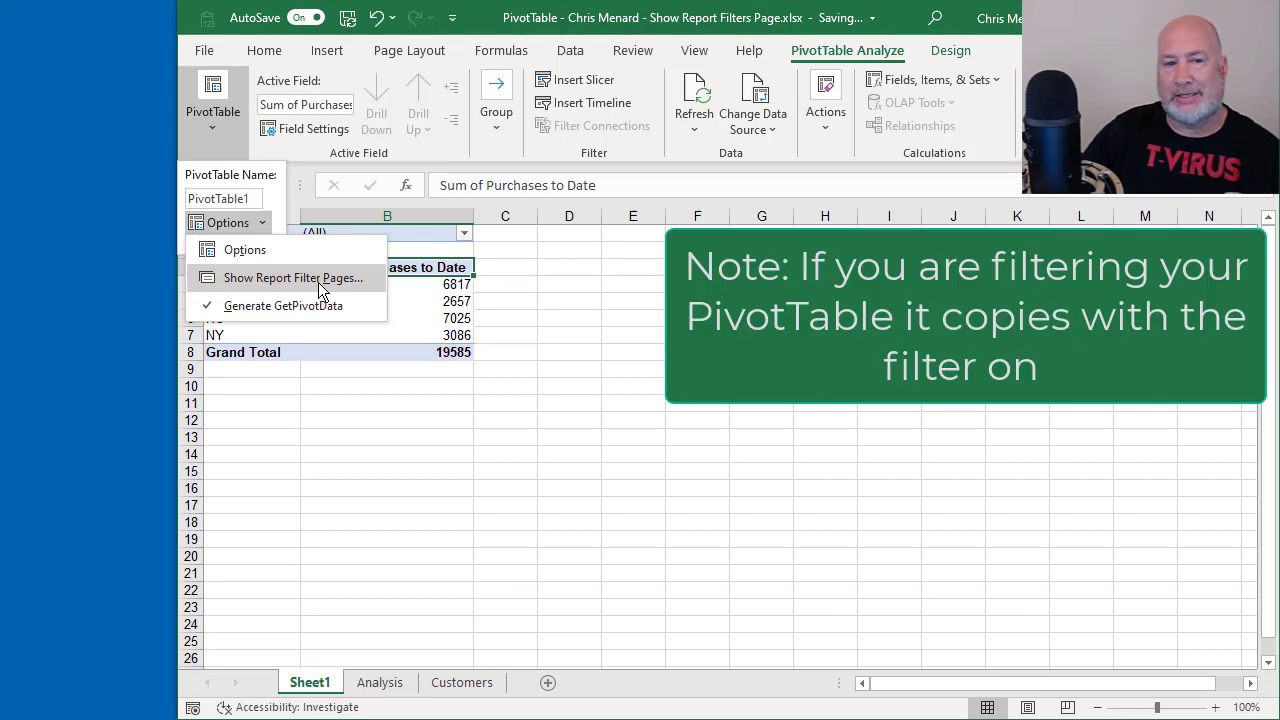
pyautogui.click(318, 287)
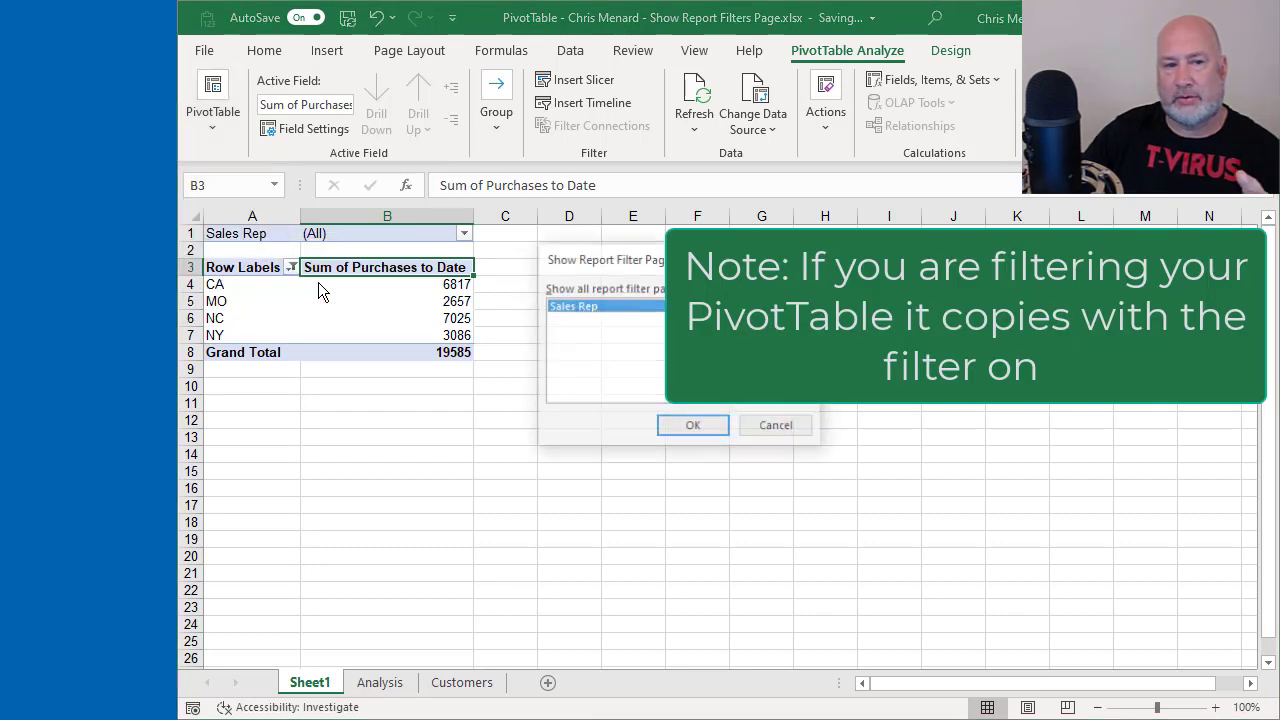
pyautogui.click(708, 427)
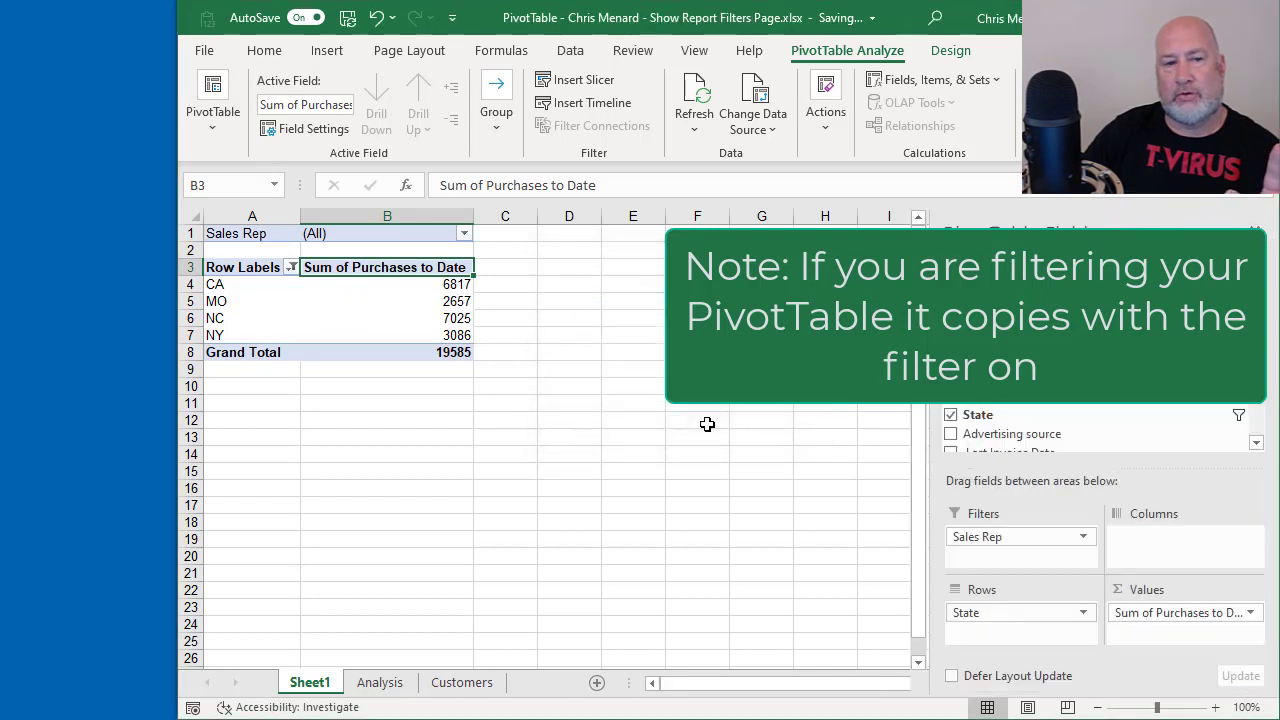
# Step: Review the new Barton, Davis, Jones and Martin sheets, then group all four
pyautogui.click(383, 690)
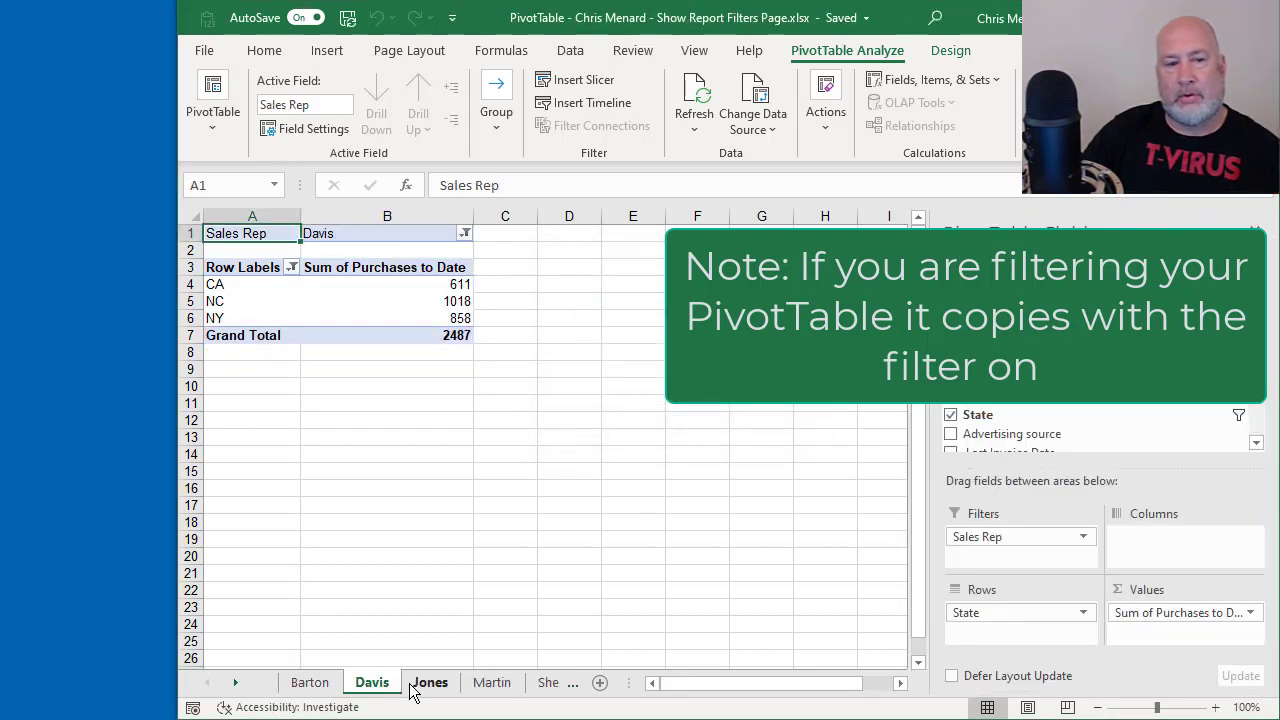
pyautogui.click(432, 690)
pyautogui.click(490, 688)
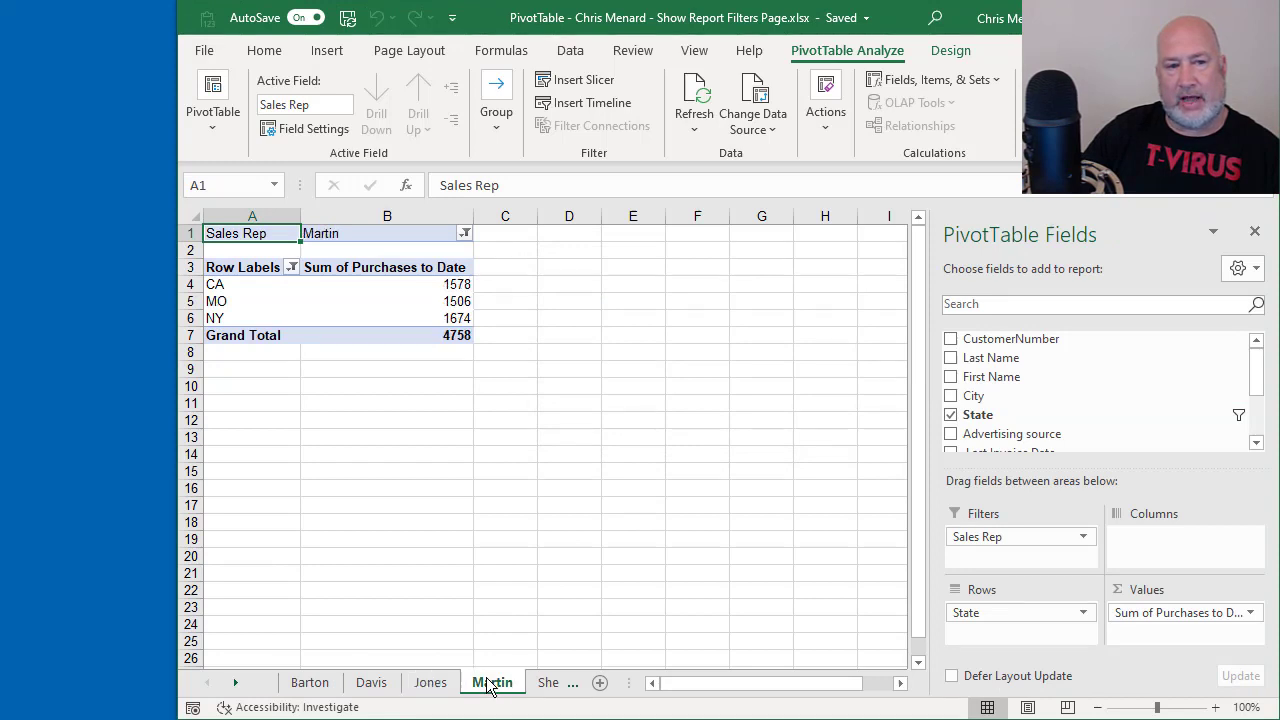
pyautogui.click(429, 686)
pyautogui.click(371, 686)
pyautogui.click(318, 686)
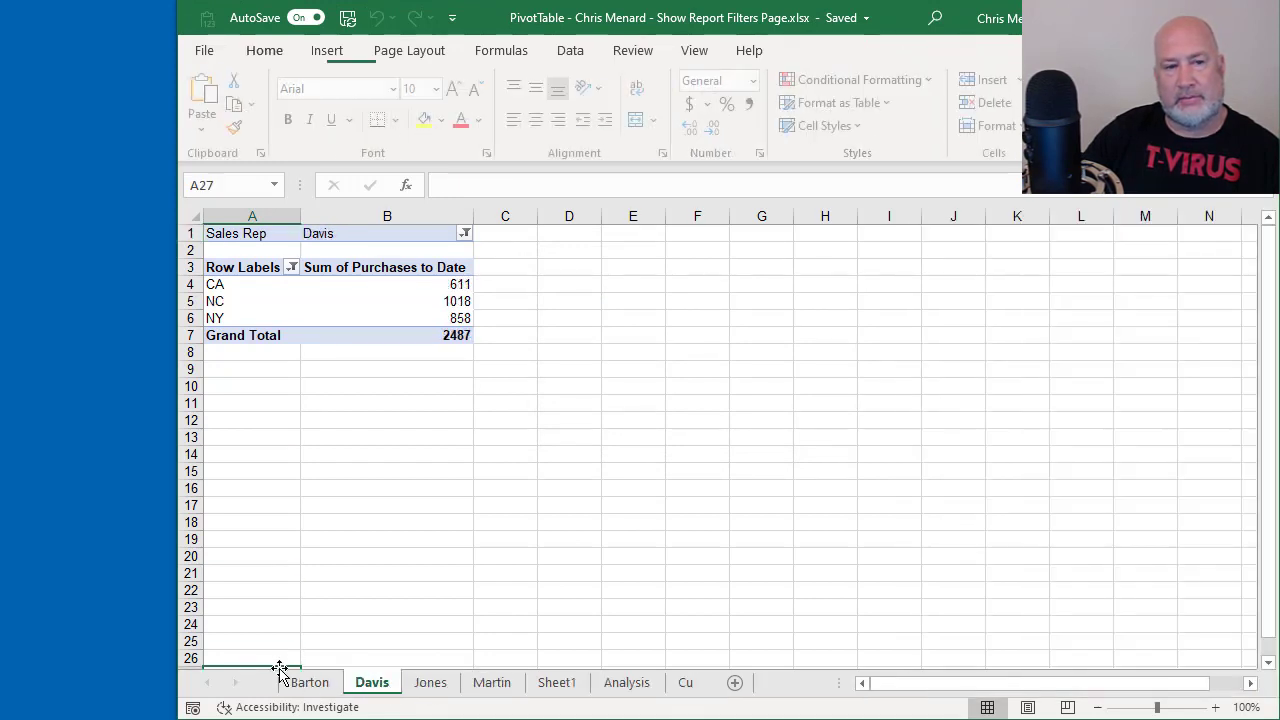
pyautogui.click(372, 686)
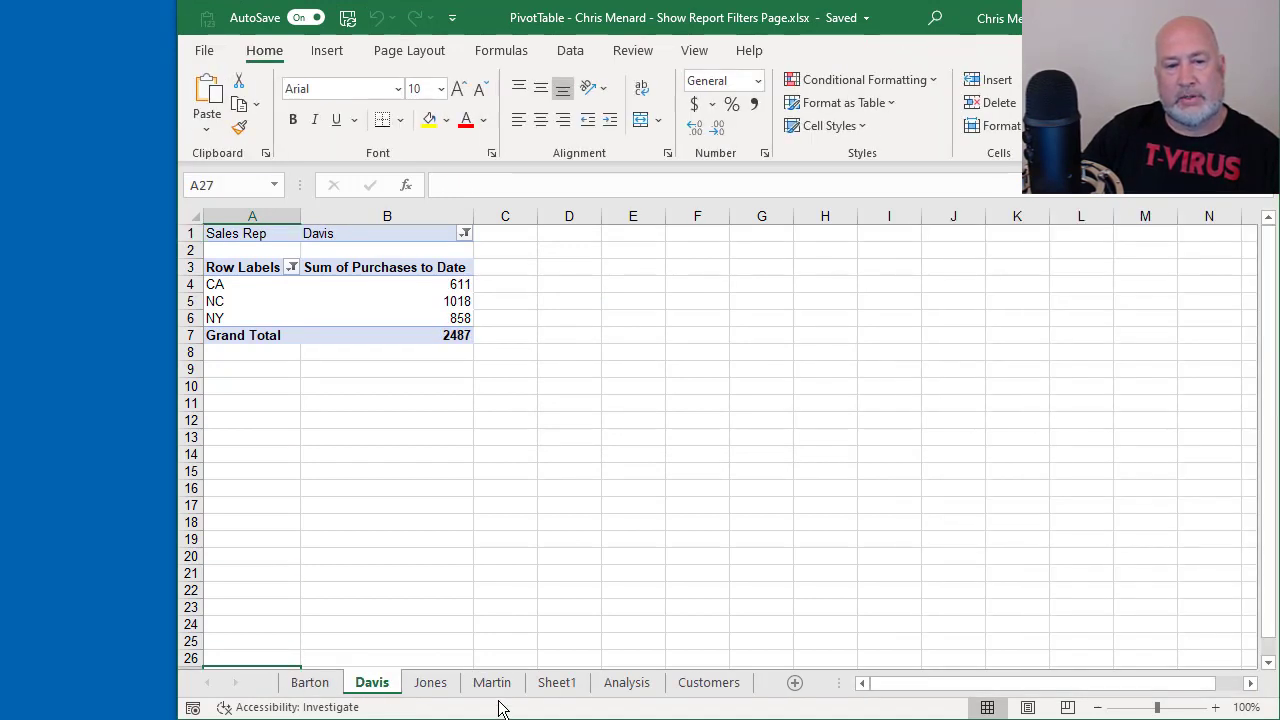
pyautogui.click(318, 686)
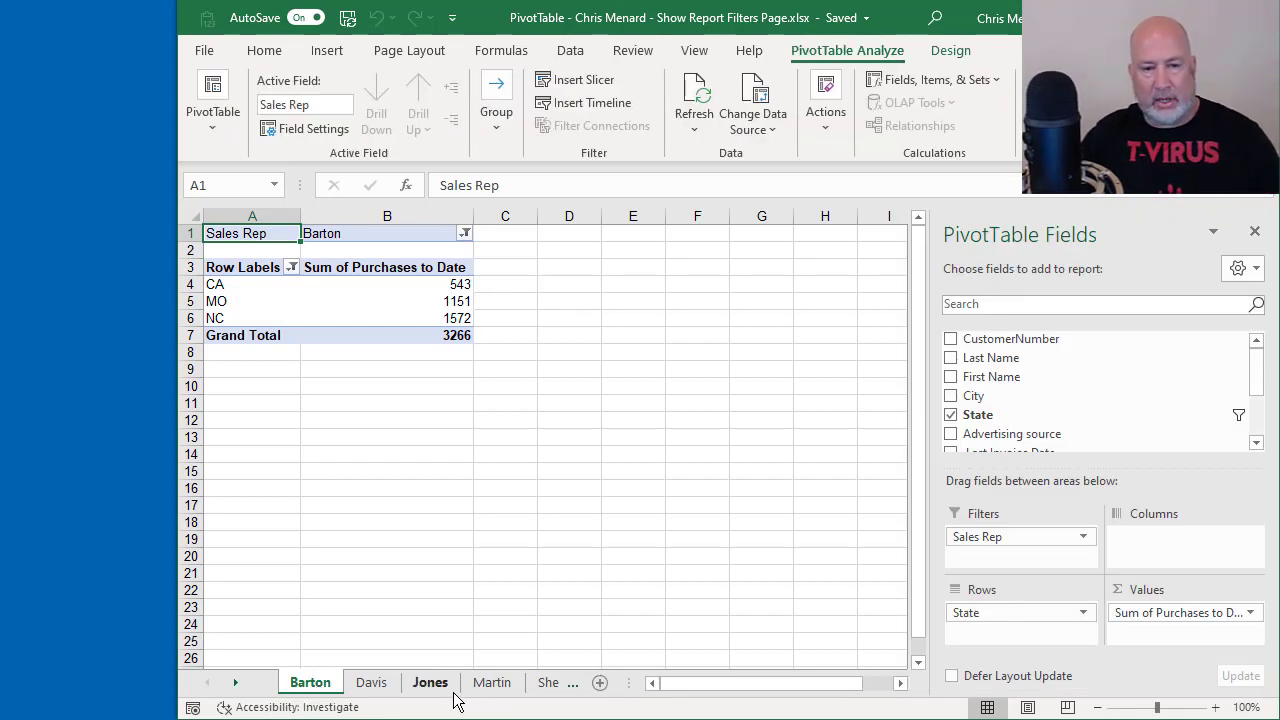
pyautogui.keyDown('shift'); pyautogui.click(492, 690); pyautogui.keyUp('shift')
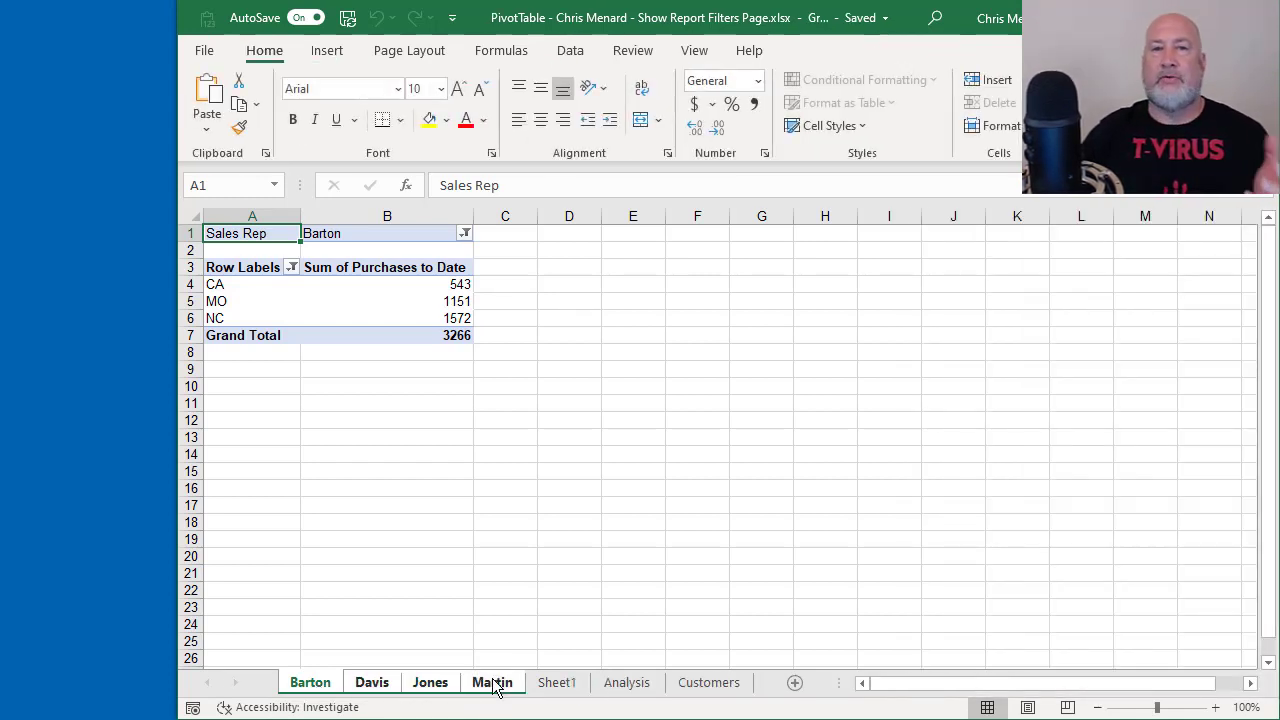
# Step: Delete the four rep sheets and select all states in the filter, restoring the 28398 total
pyautogui.rightClick(493, 686)
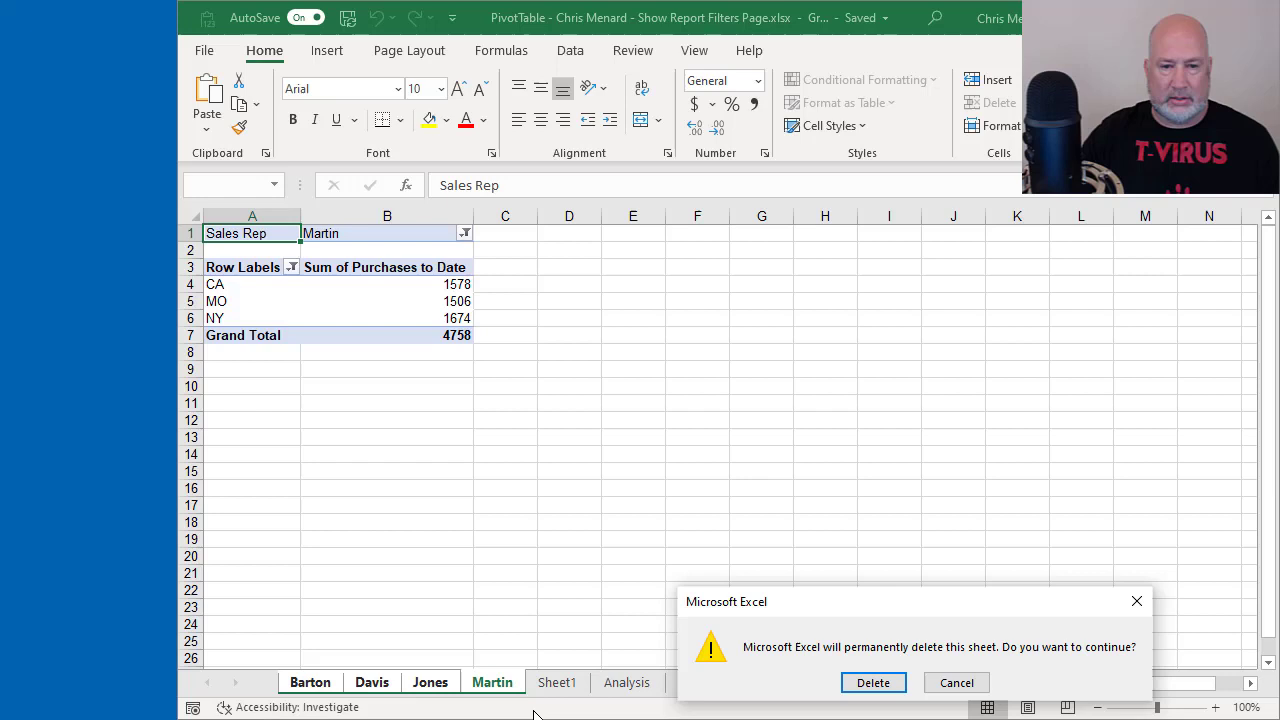
pyautogui.click(865, 684)
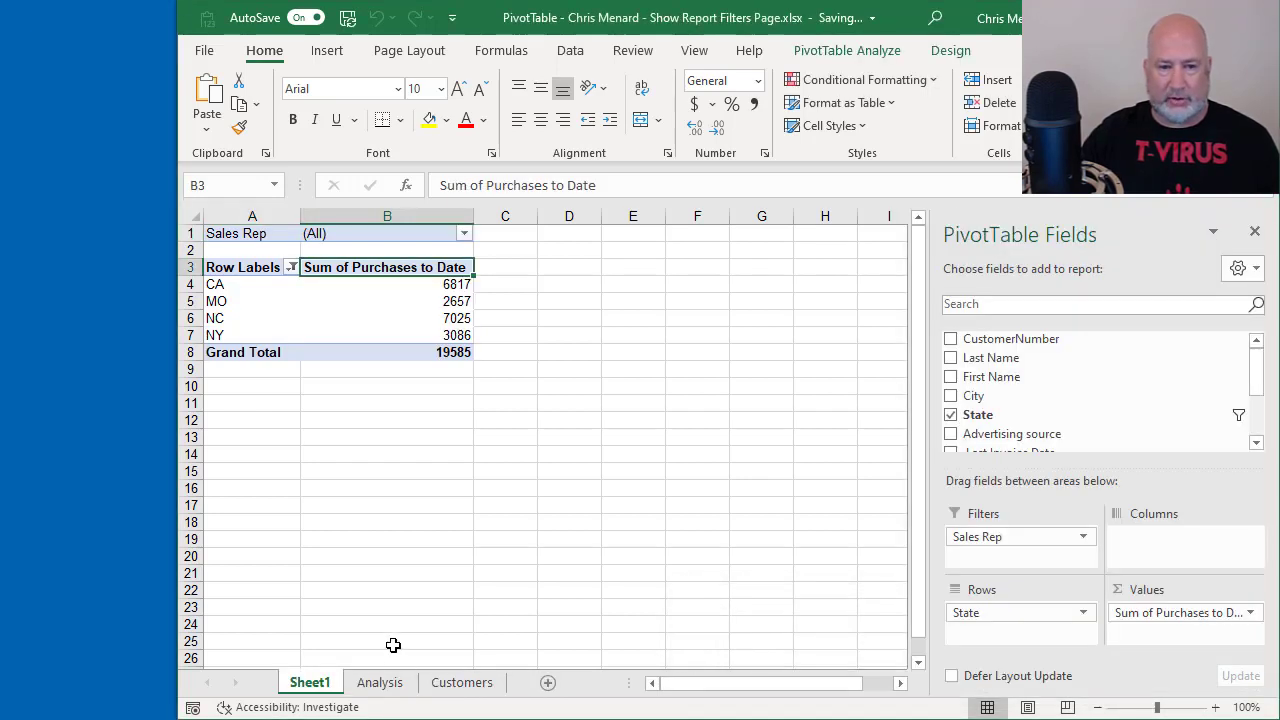
pyautogui.click(291, 268)
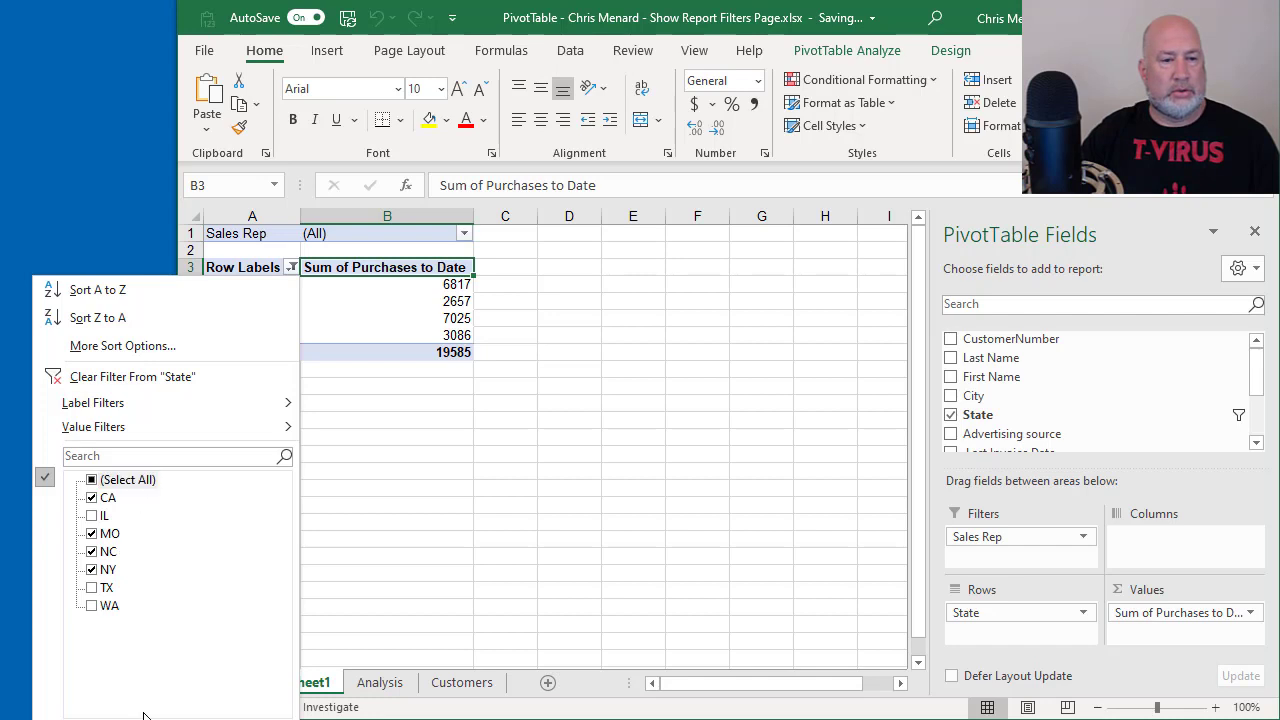
pyautogui.click(92, 481)
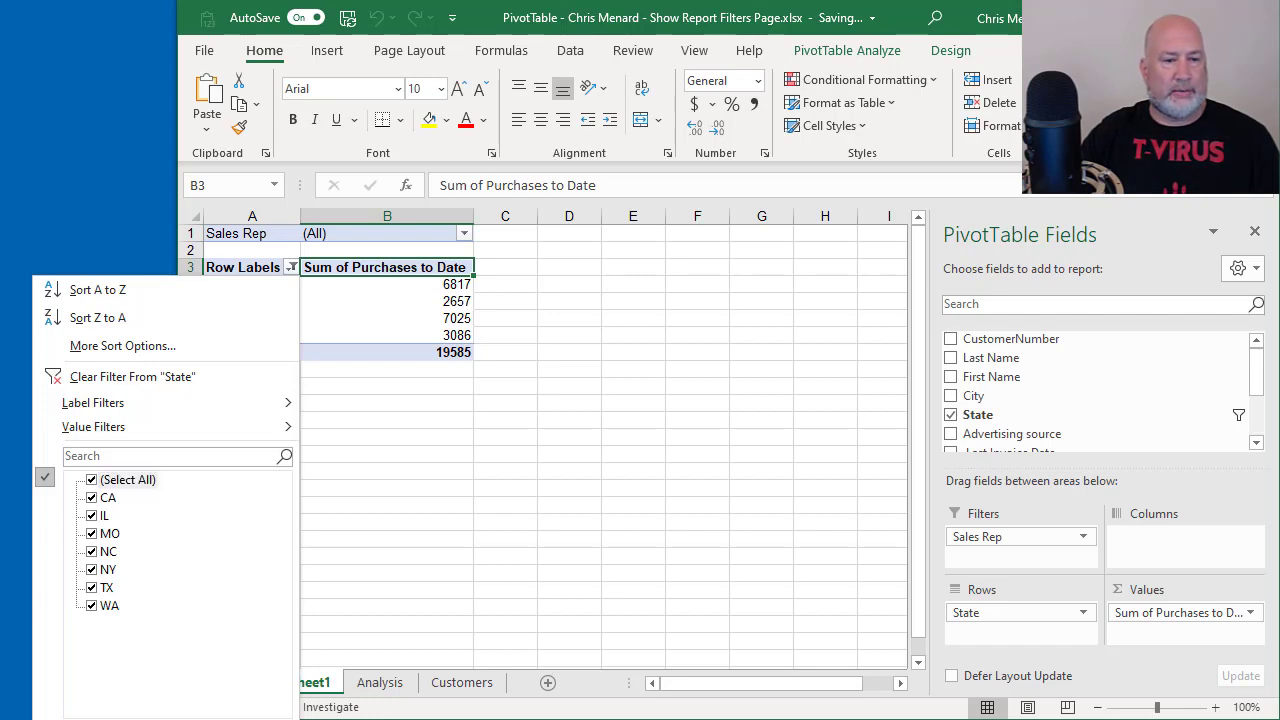
pyautogui.click(143, 711)
pyautogui.click(417, 315)
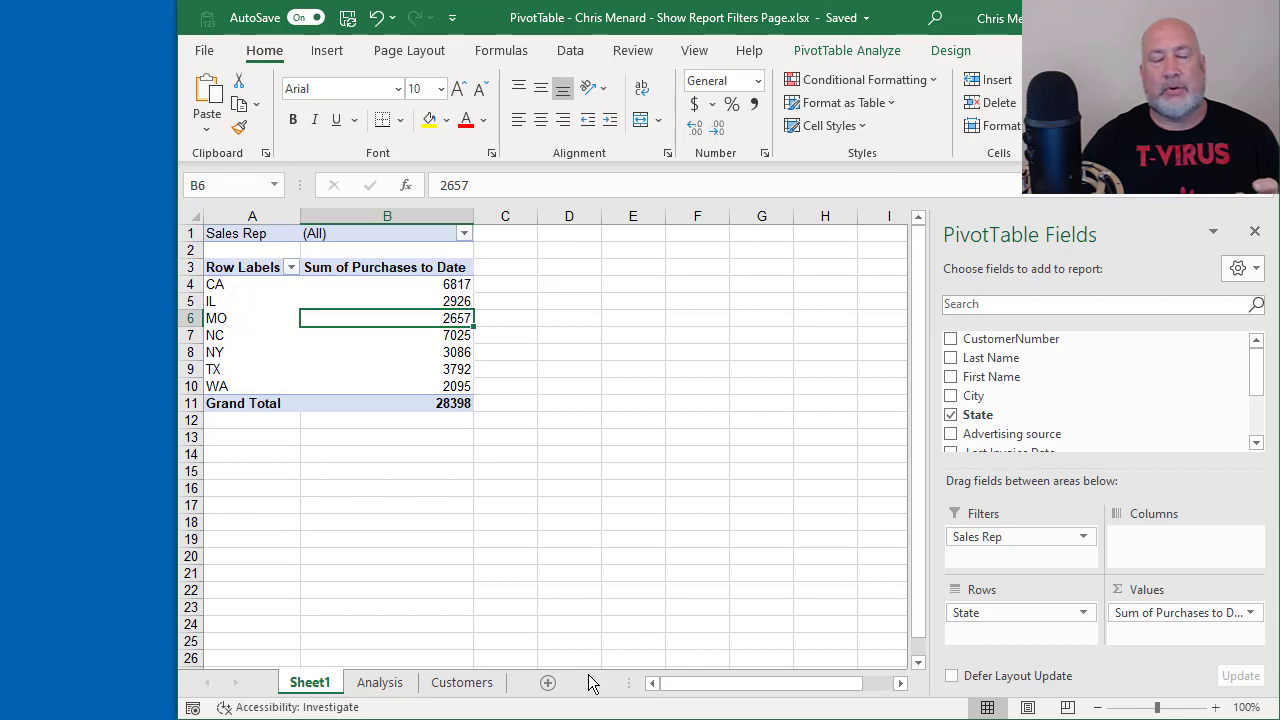
# Step: Switch to the Customers sheet and select a cell inside its order data
pyautogui.click(485, 689)
pyautogui.click(651, 415)
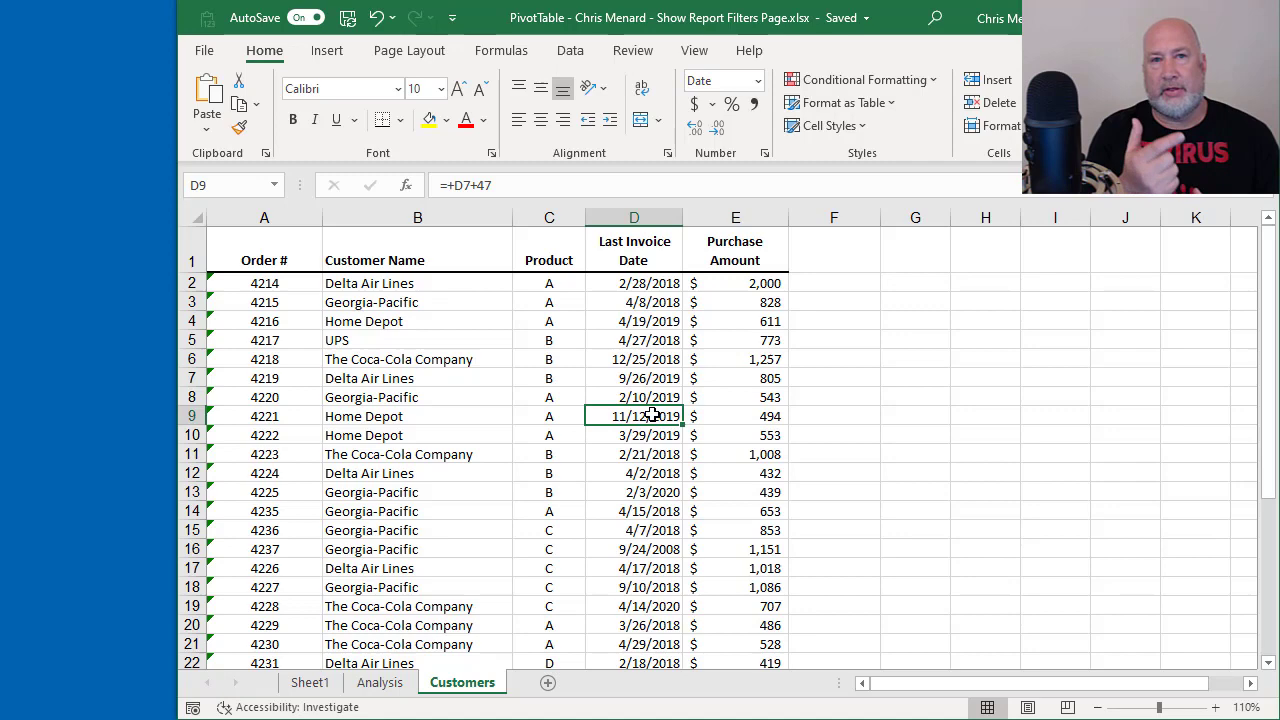
pyautogui.click(605, 289)
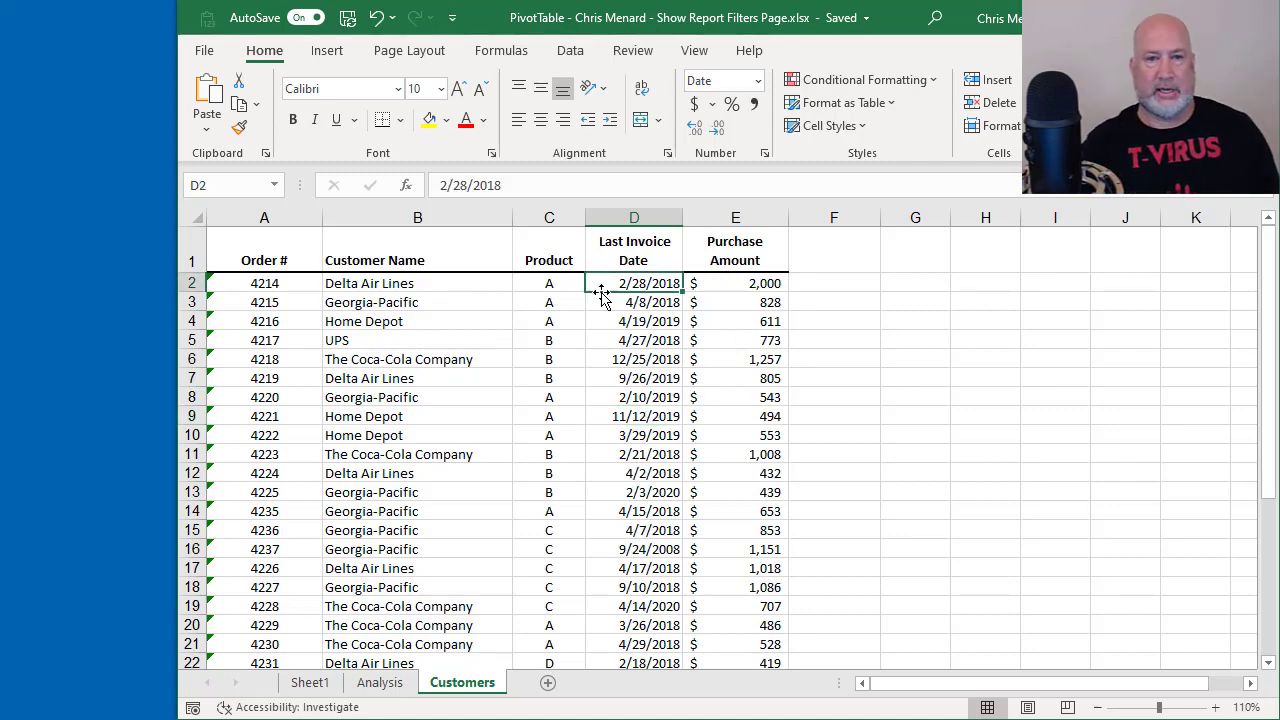
# Step: Insert a PivotTable from the Customers data on a new worksheet
pyautogui.click(334, 55)
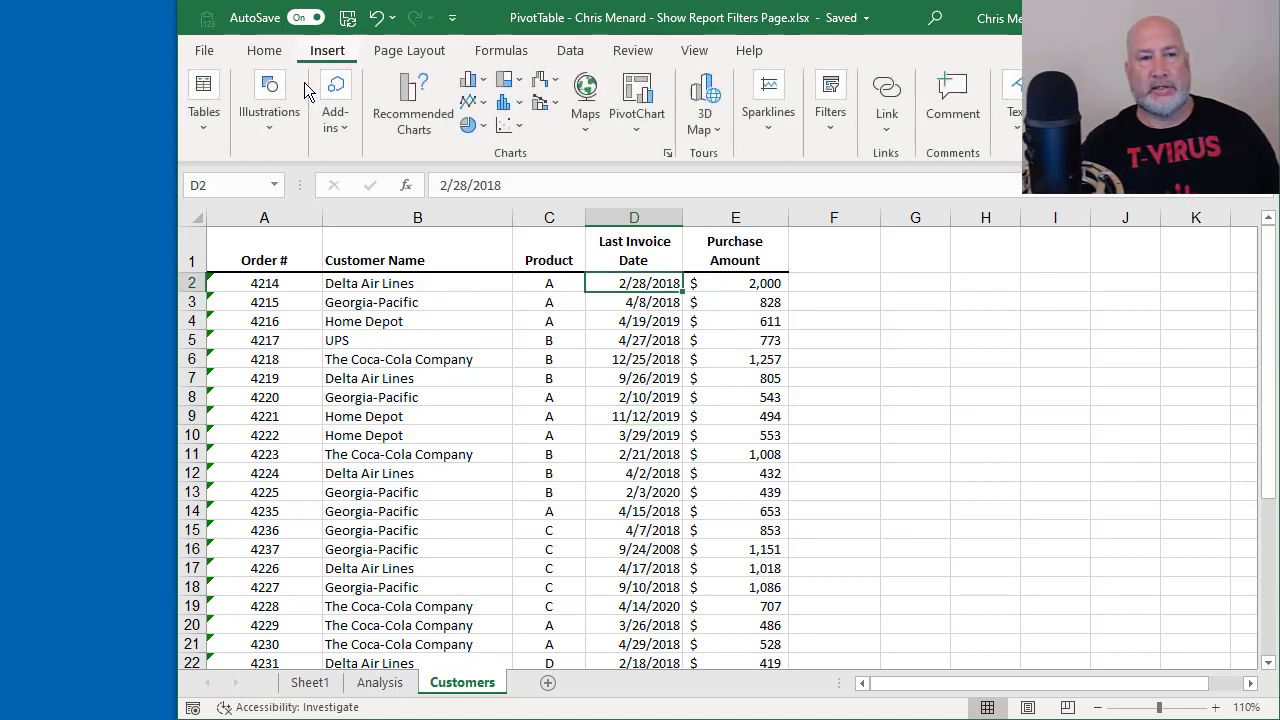
pyautogui.click(212, 125)
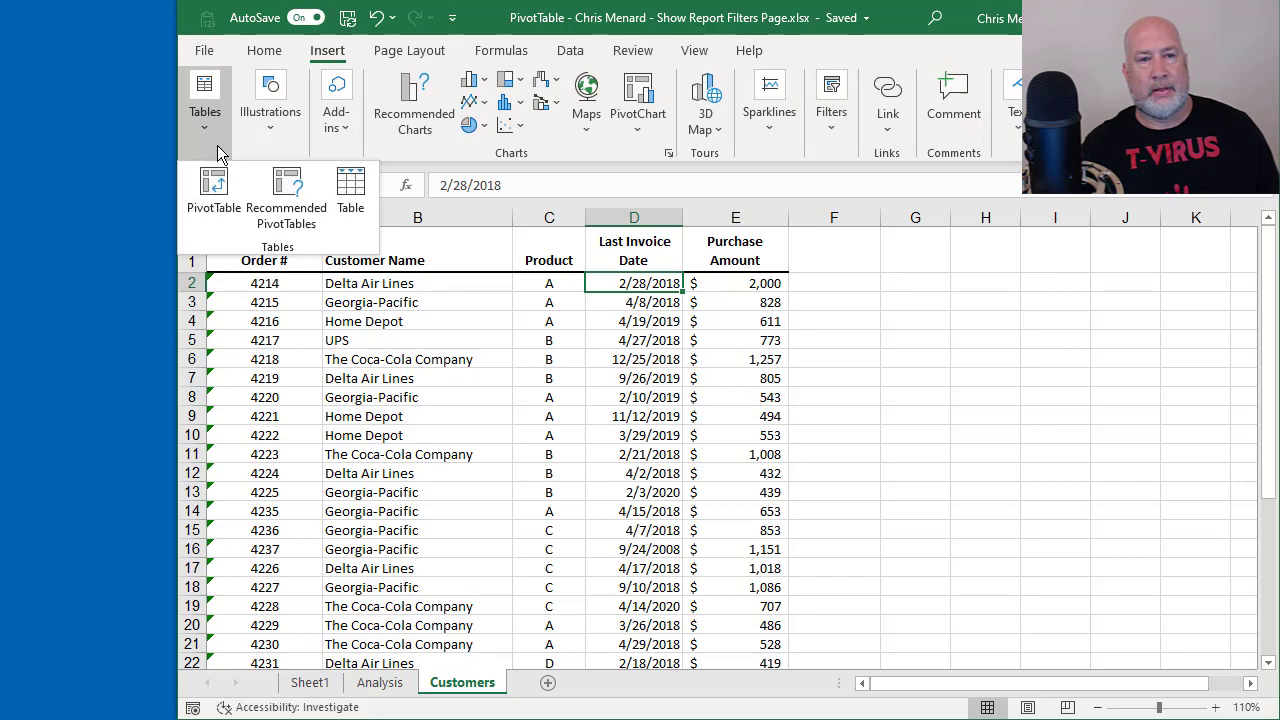
pyautogui.click(212, 212)
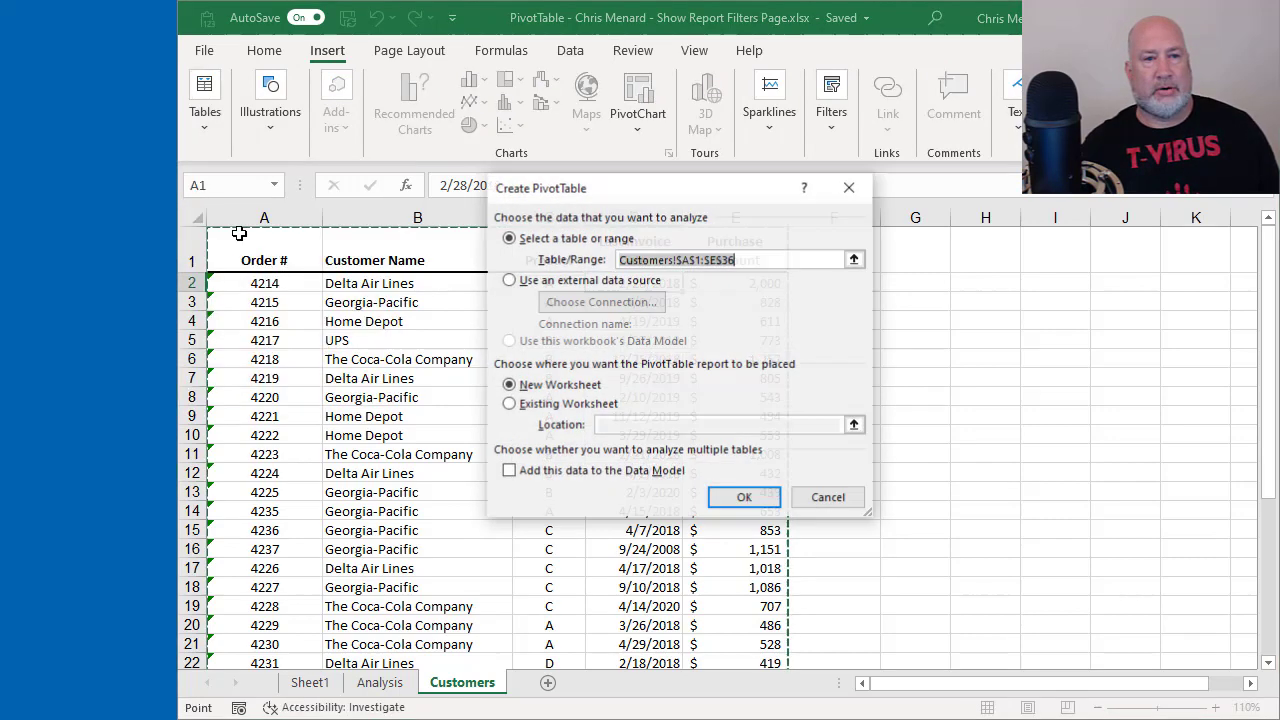
pyautogui.click(744, 497)
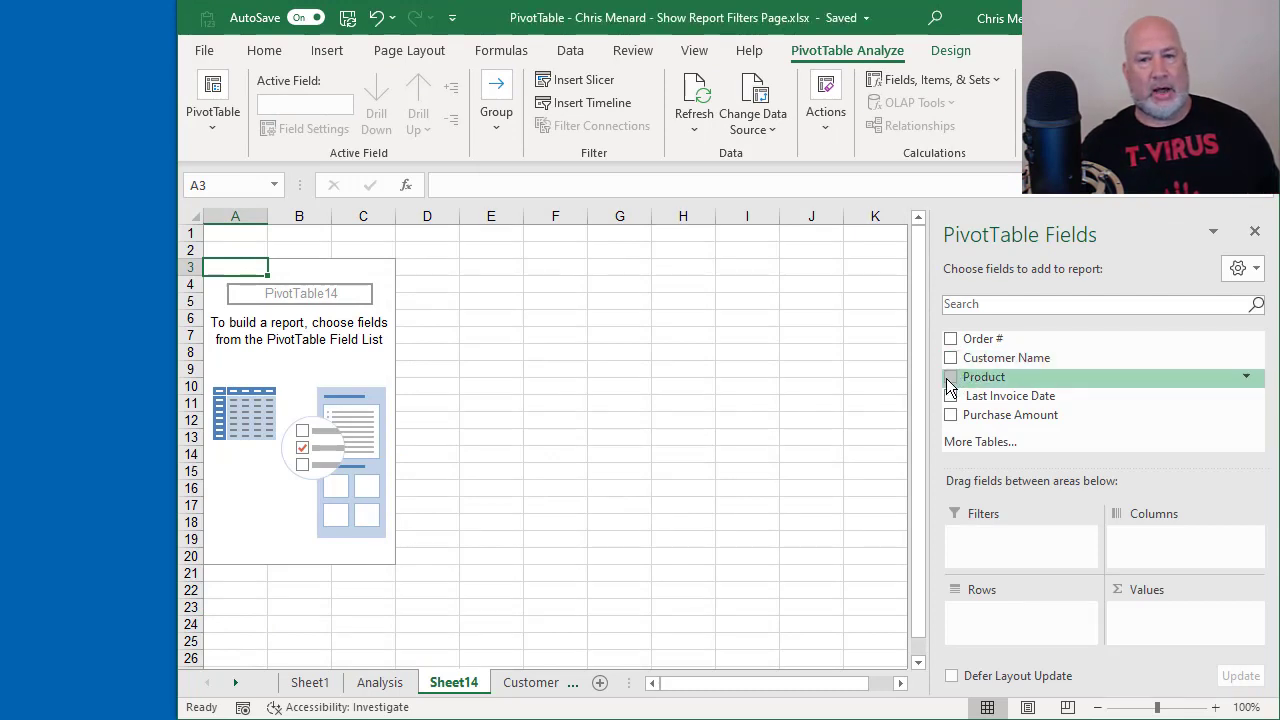
# Step: Sum Purchase Amount by Product and make Customer Name the report filter
pyautogui.click(950, 378)
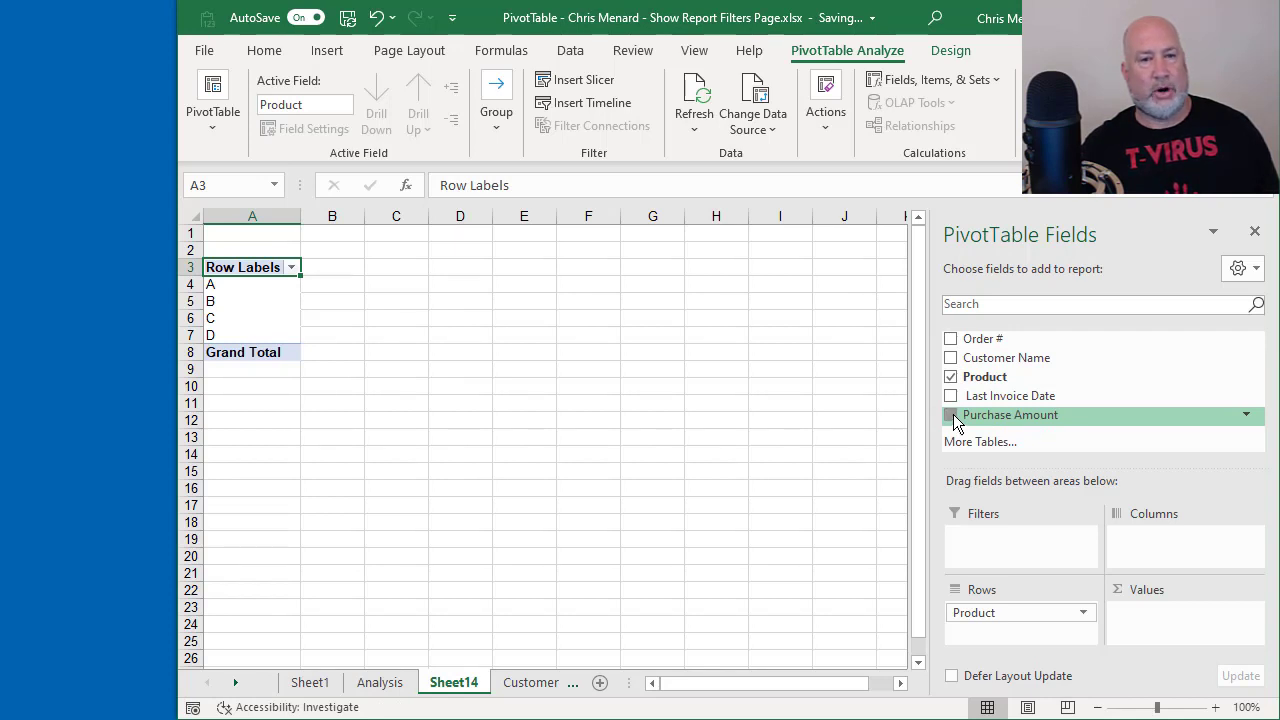
pyautogui.click(951, 415)
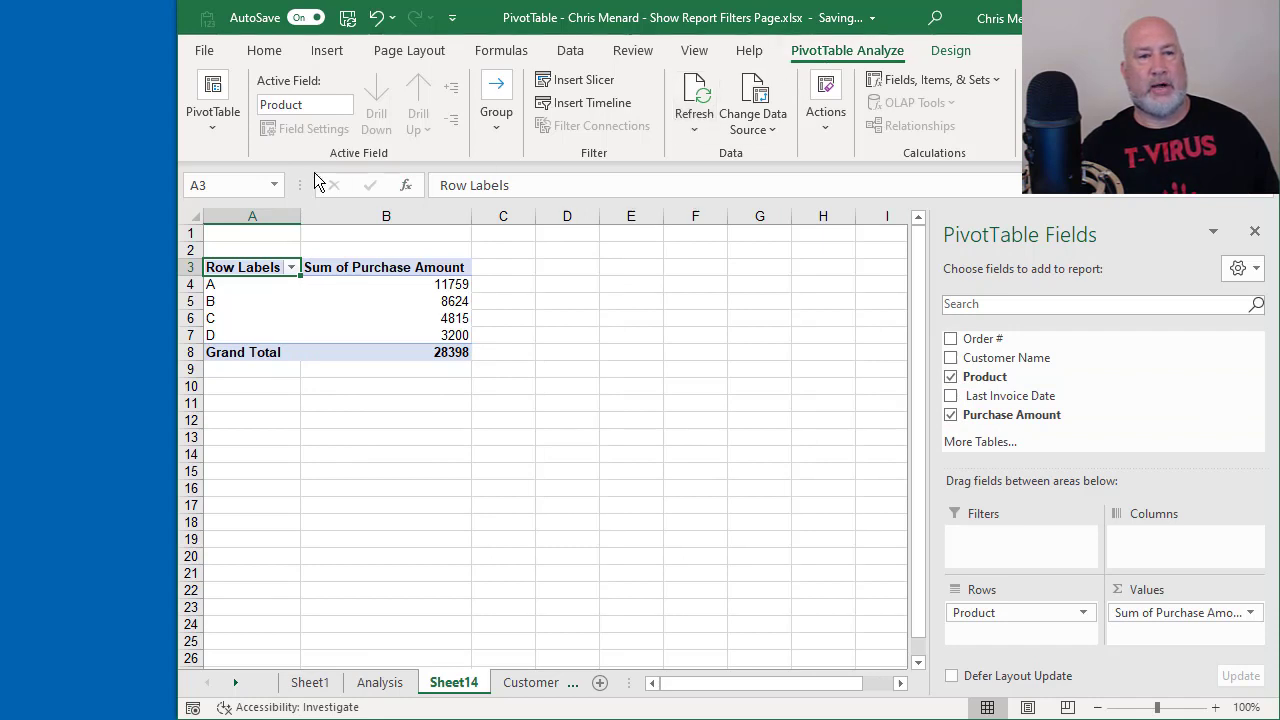
pyautogui.click(227, 133)
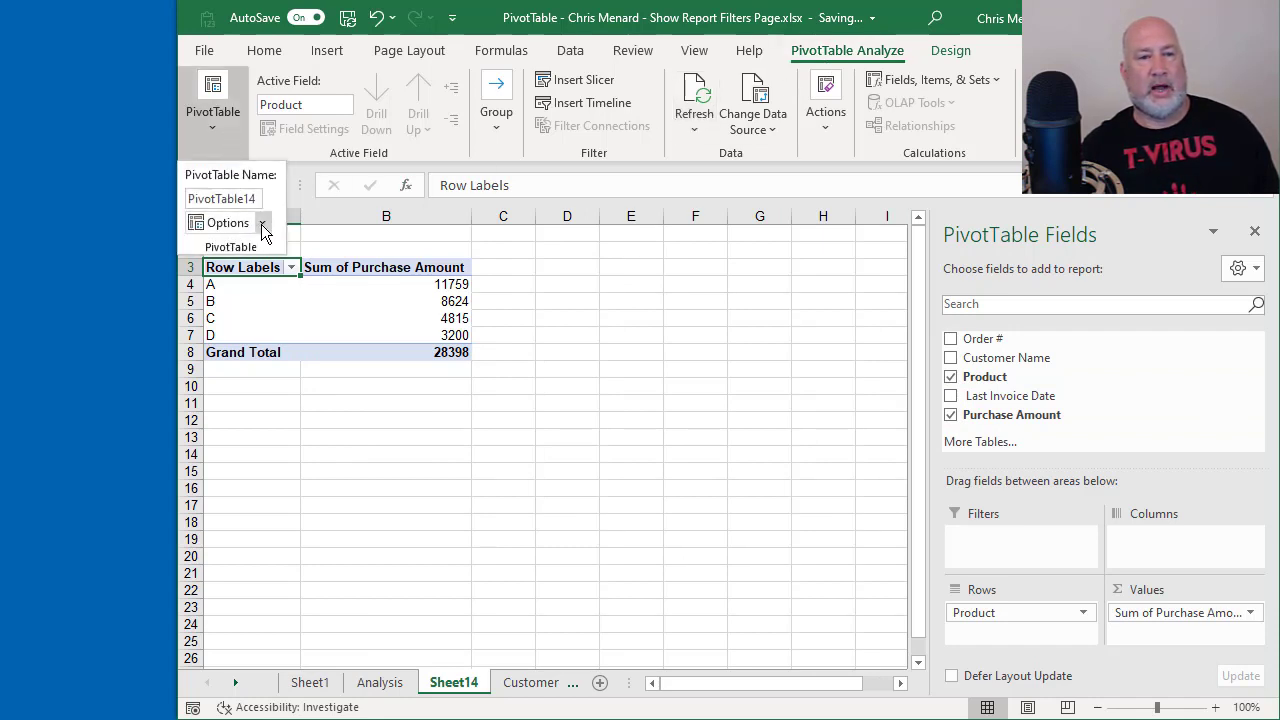
pyautogui.click(258, 222)
pyautogui.press('Escape')
pyautogui.press('Escape')
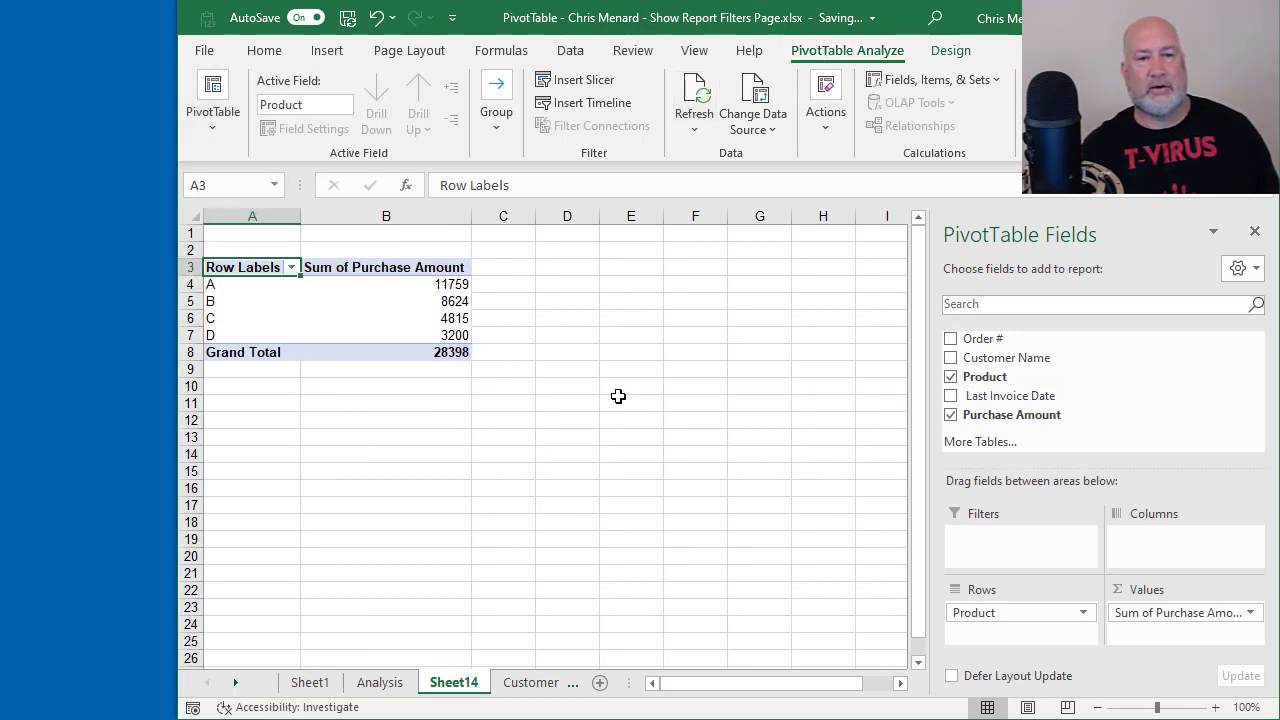
pyautogui.moveTo(1000, 358); pyautogui.dragTo(1022, 540)
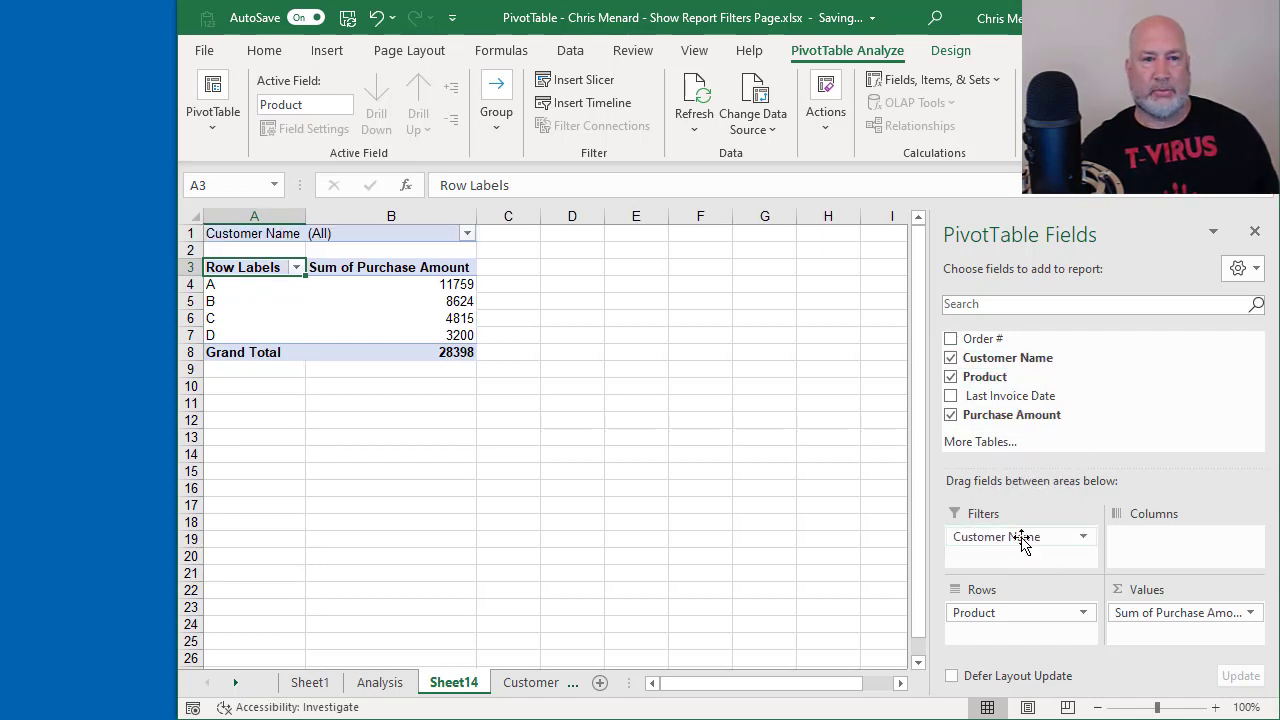
# Step: Create one worksheet per Customer Name with Show Report Filter Pages, starting with Delta Air Lines
pyautogui.click(213, 127)
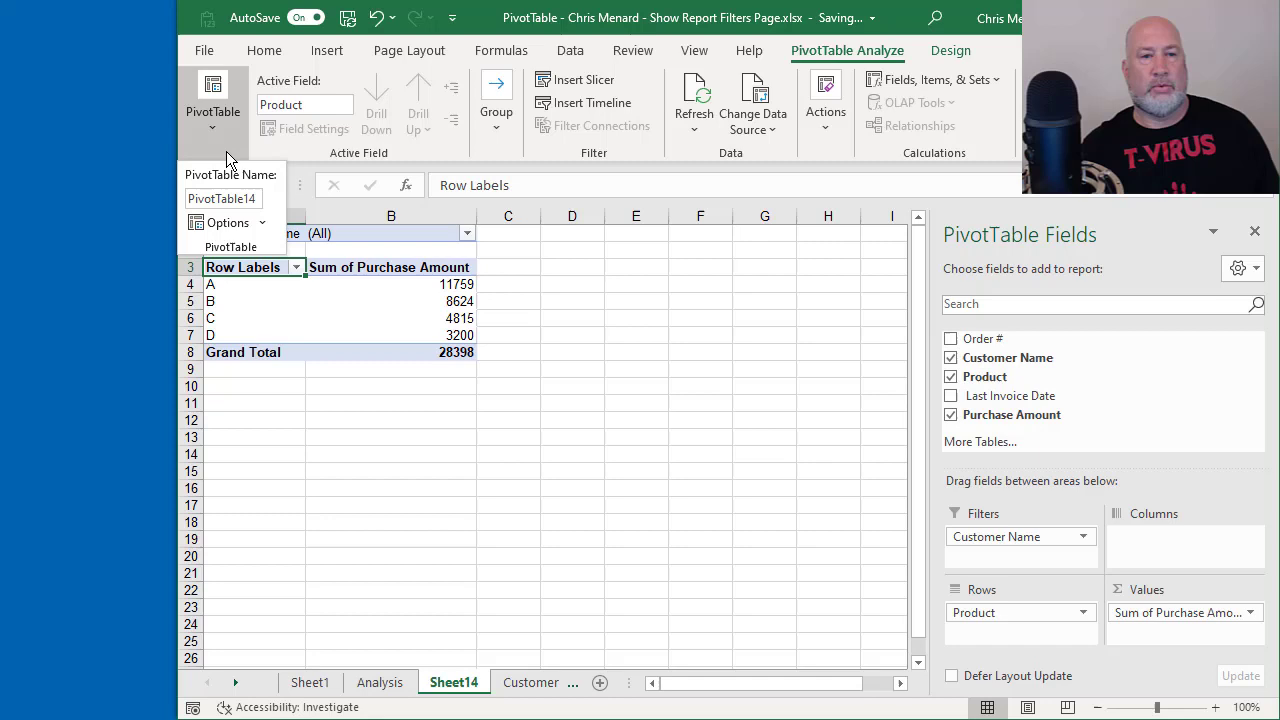
pyautogui.click(468, 234)
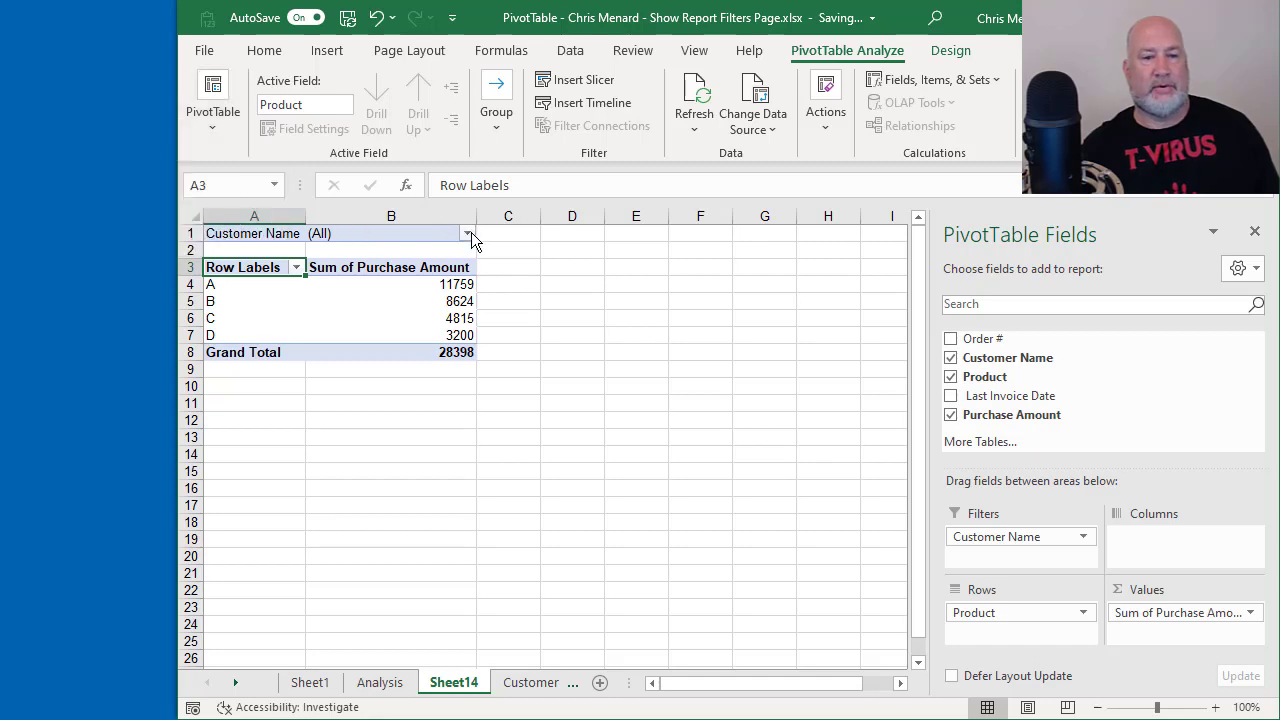
pyautogui.click(468, 234)
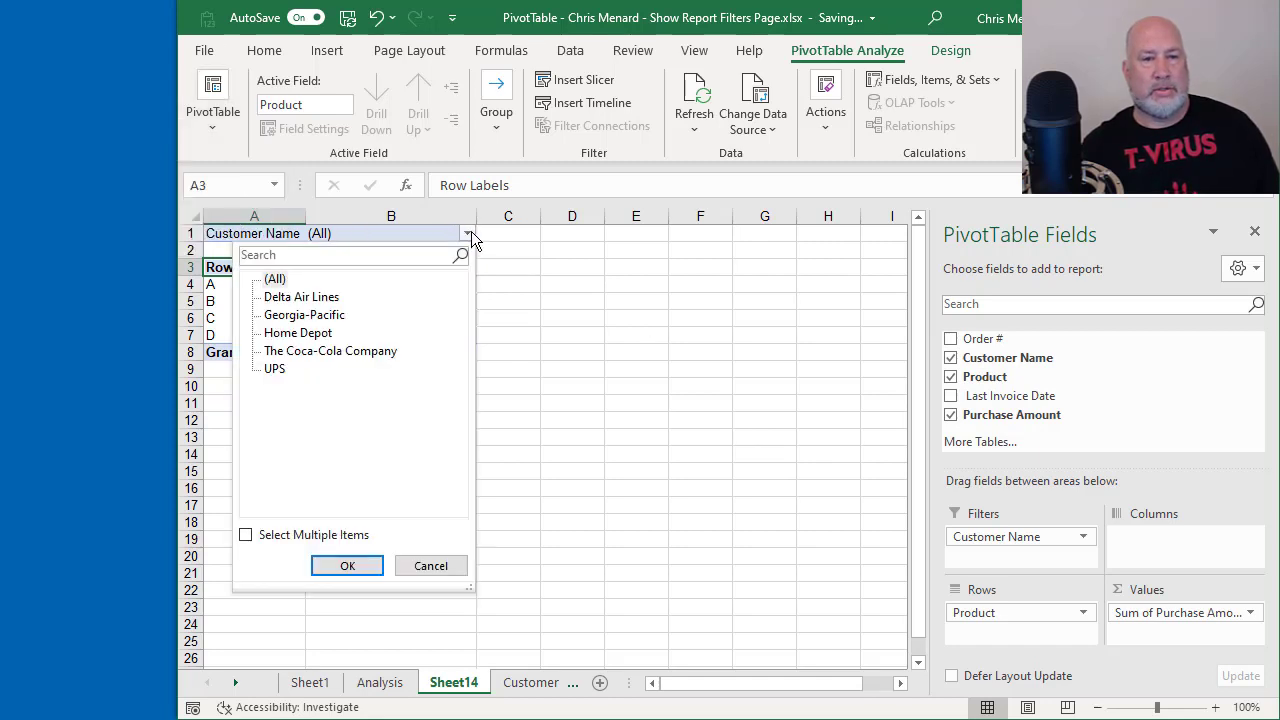
pyautogui.press('Escape')
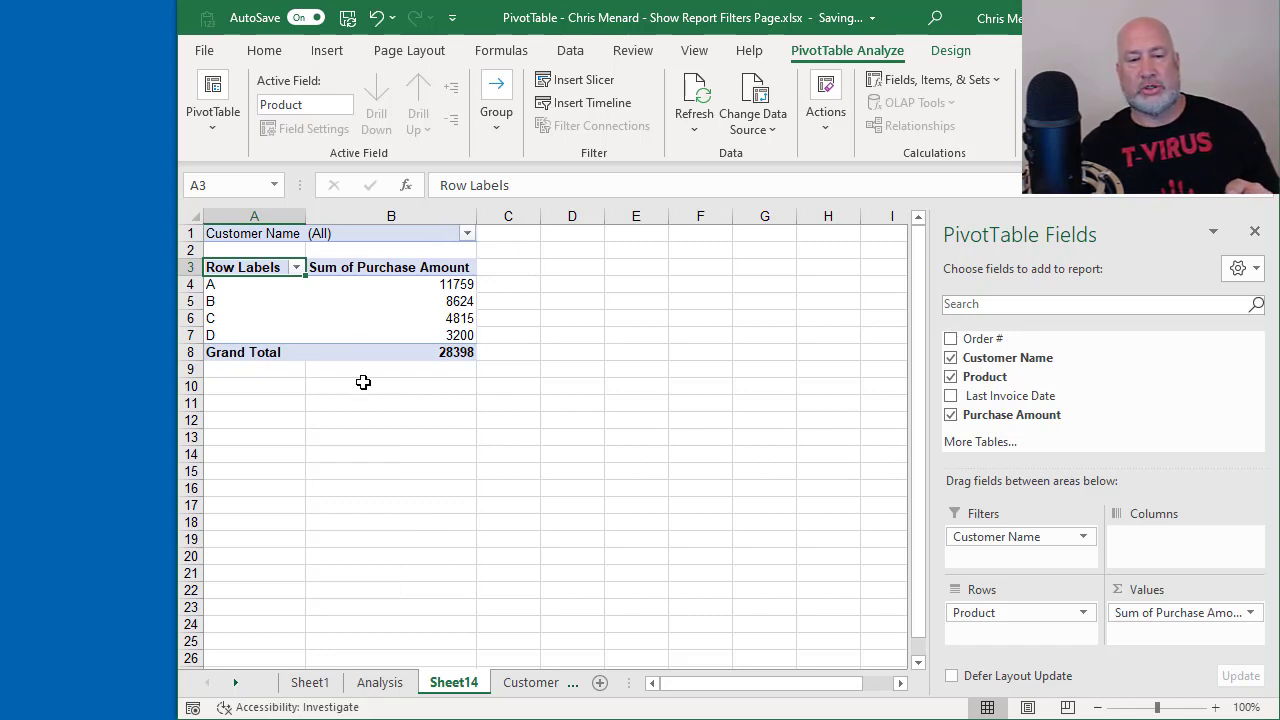
pyautogui.click(216, 132)
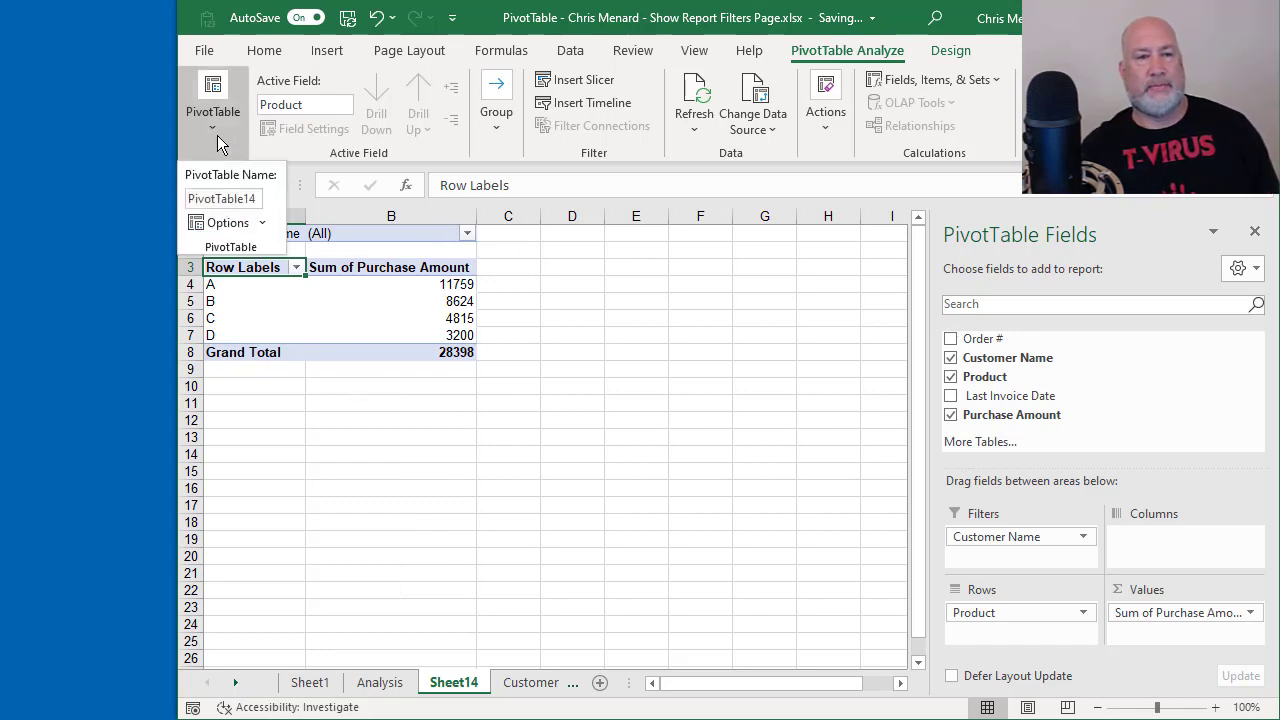
pyautogui.click(263, 222)
pyautogui.click(277, 277)
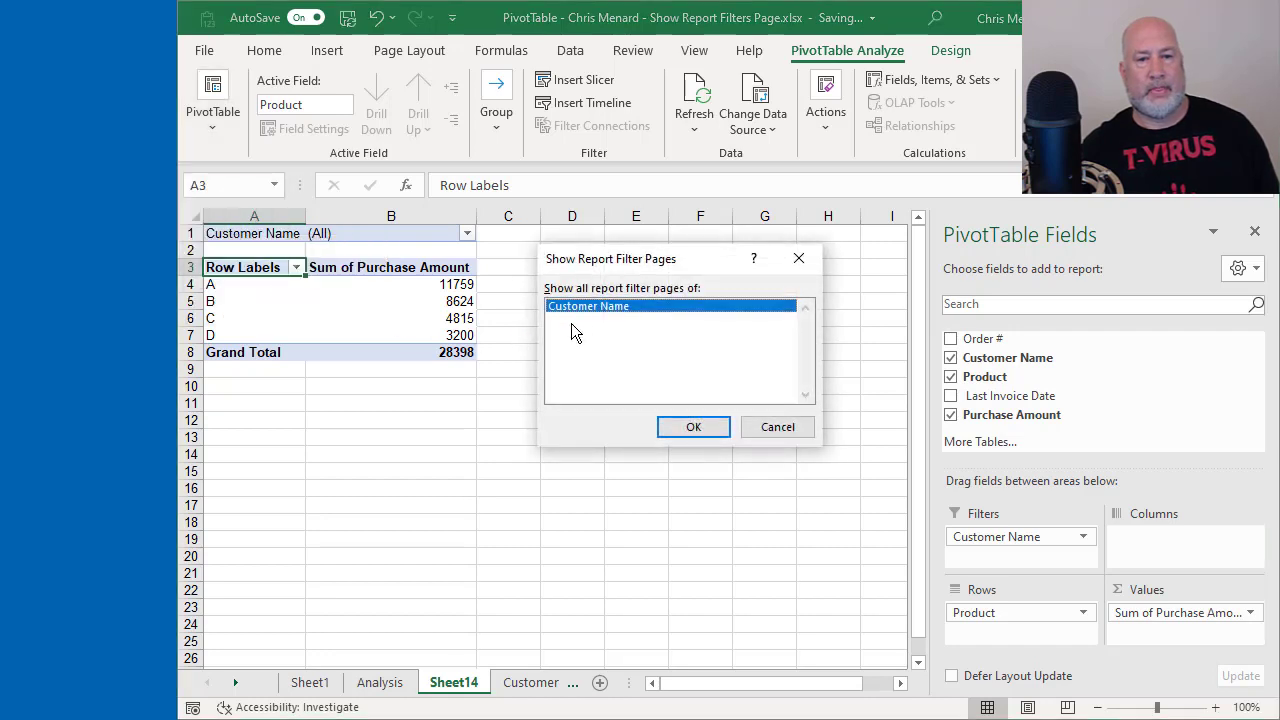
pyautogui.click(688, 426)
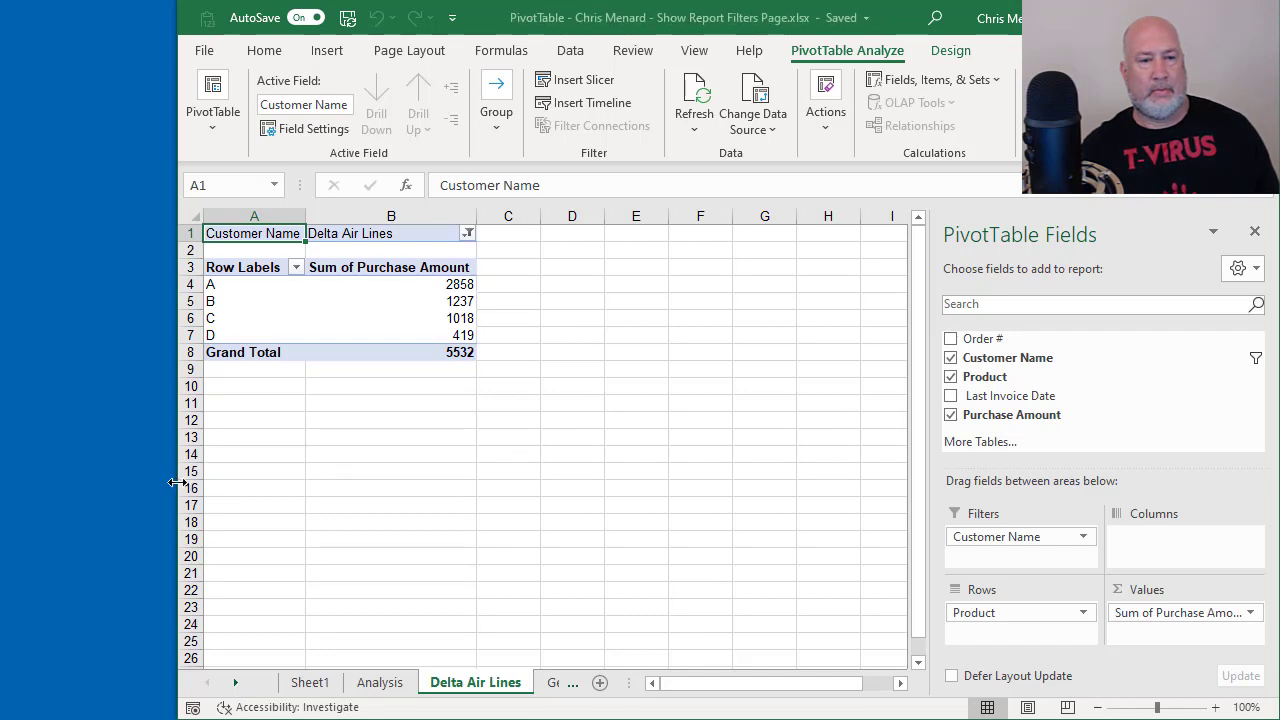
pyautogui.moveTo(177, 483); pyautogui.dragTo(5, 486)
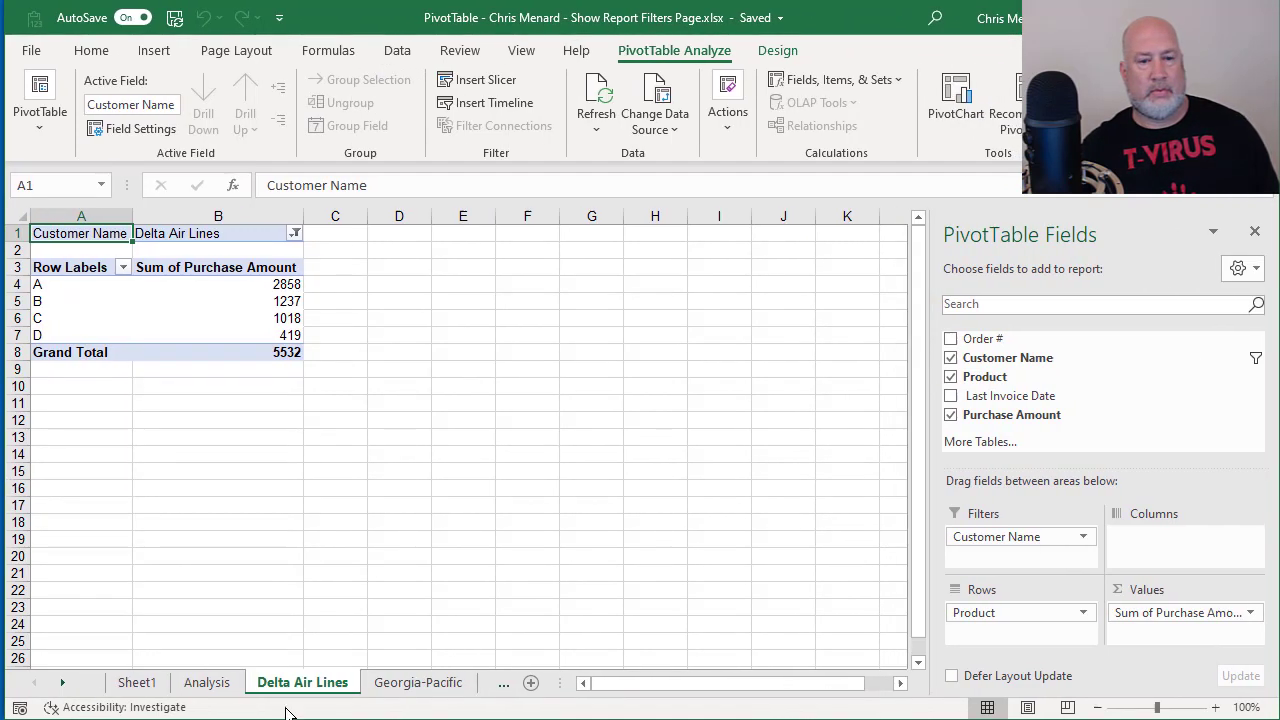
pyautogui.click(63, 683)
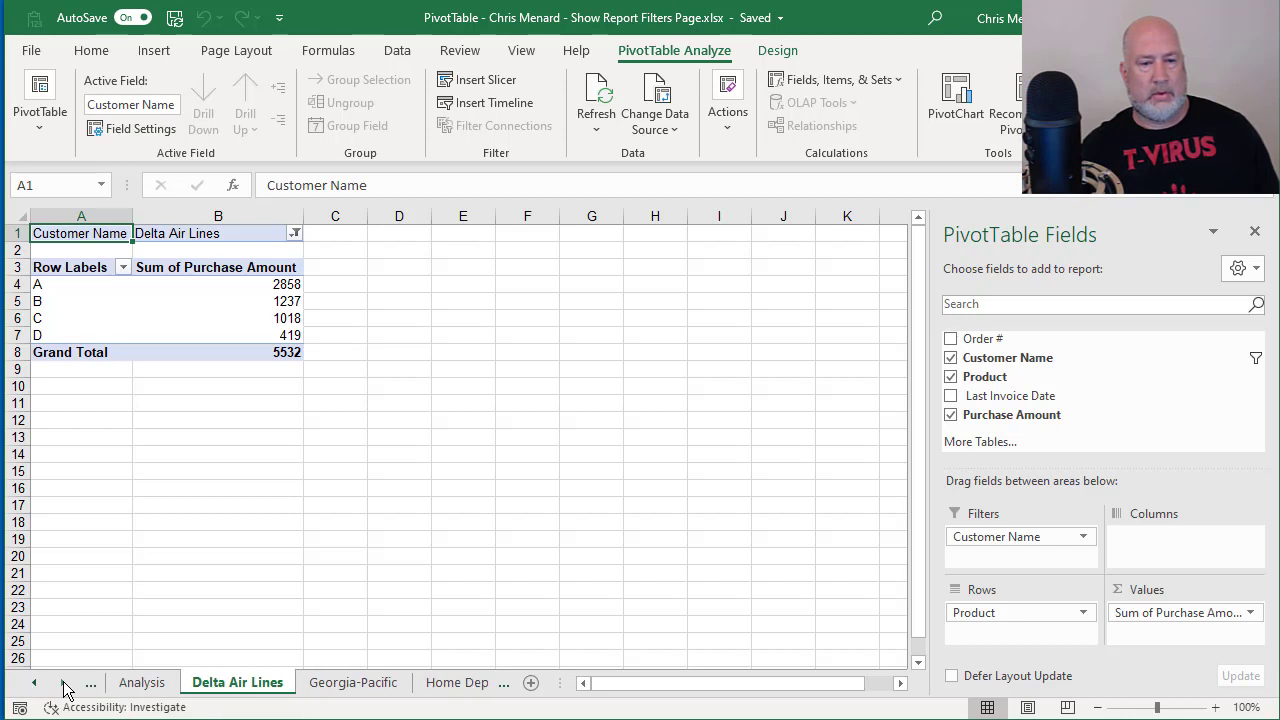
pyautogui.click(63, 683)
pyautogui.click(63, 683)
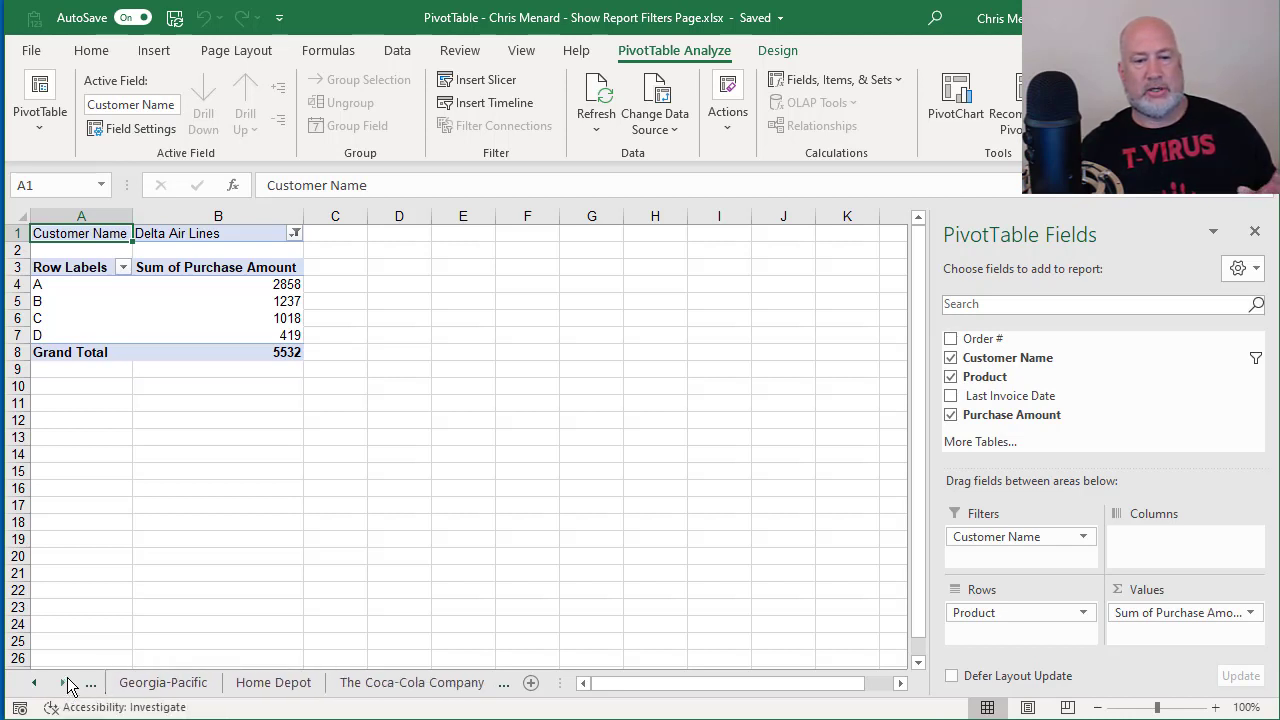
pyautogui.click(63, 683)
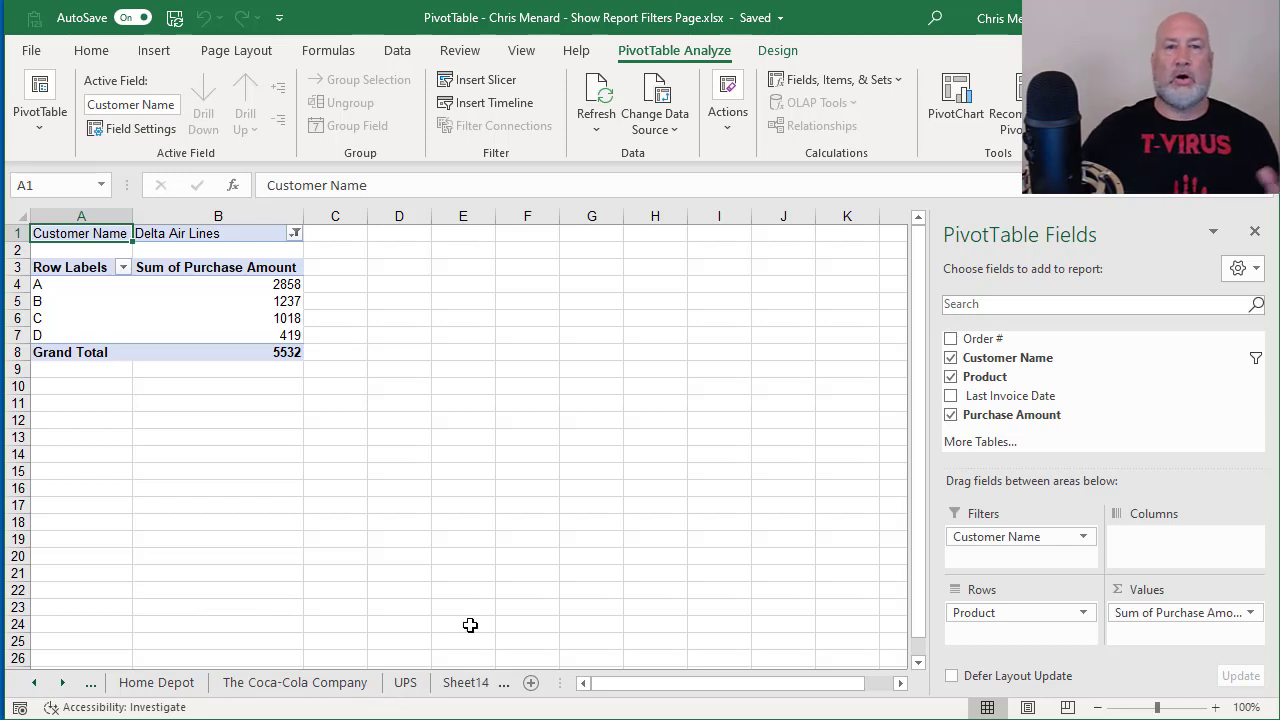
pyautogui.click(263, 314)
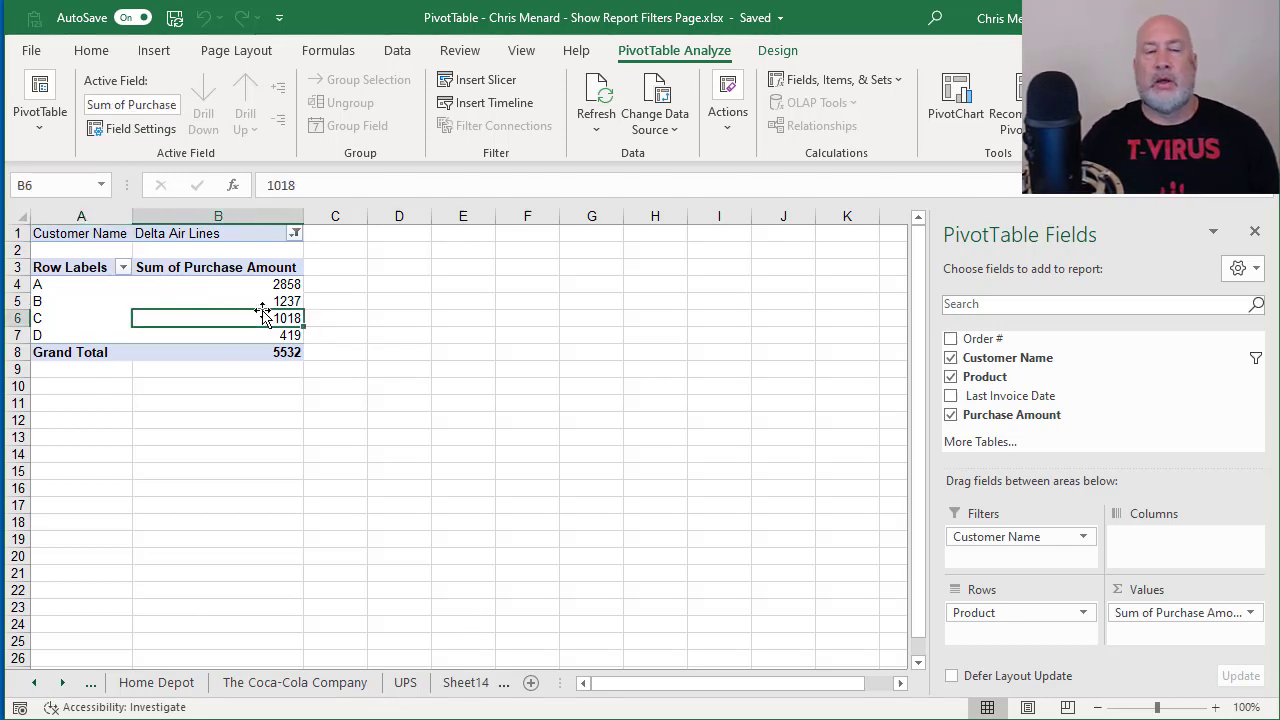